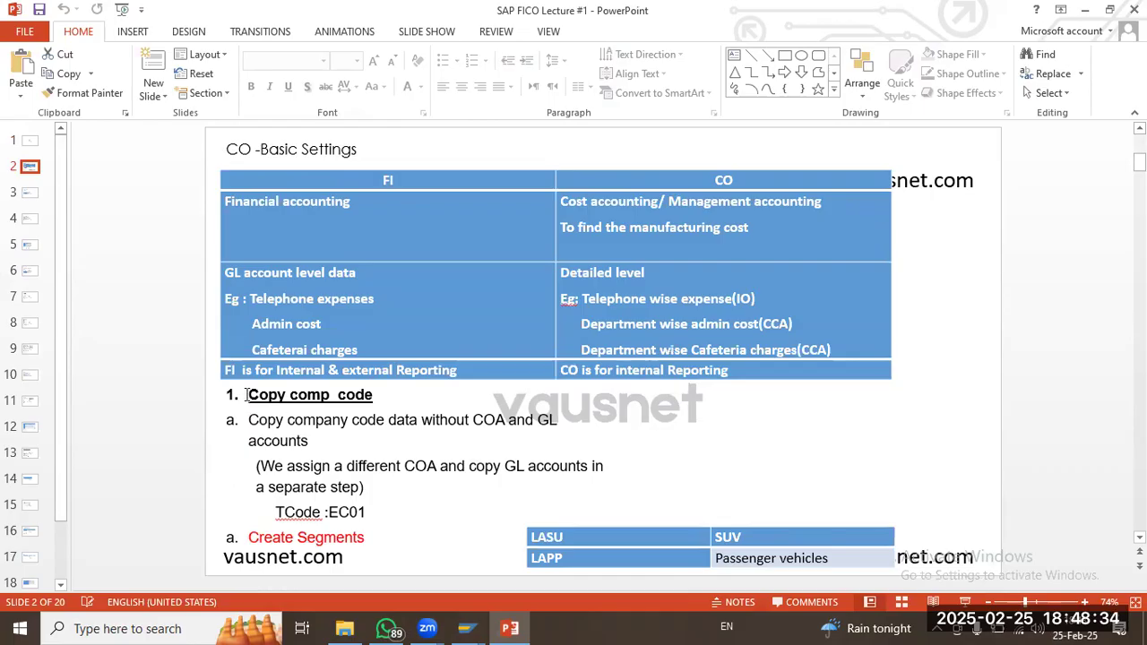
Review the CO basic settings slide, highlighting the Copy comp code heading, the GL account level data, the different COA note and Create Segments.
drag(376, 395, 249, 395)
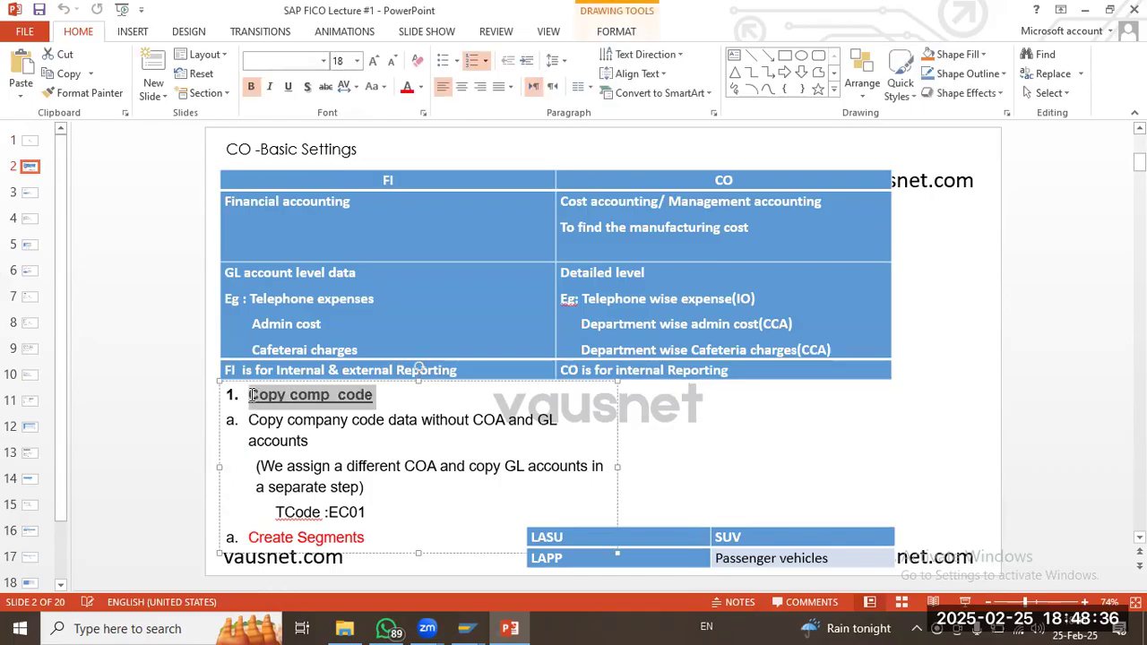
click(371, 408)
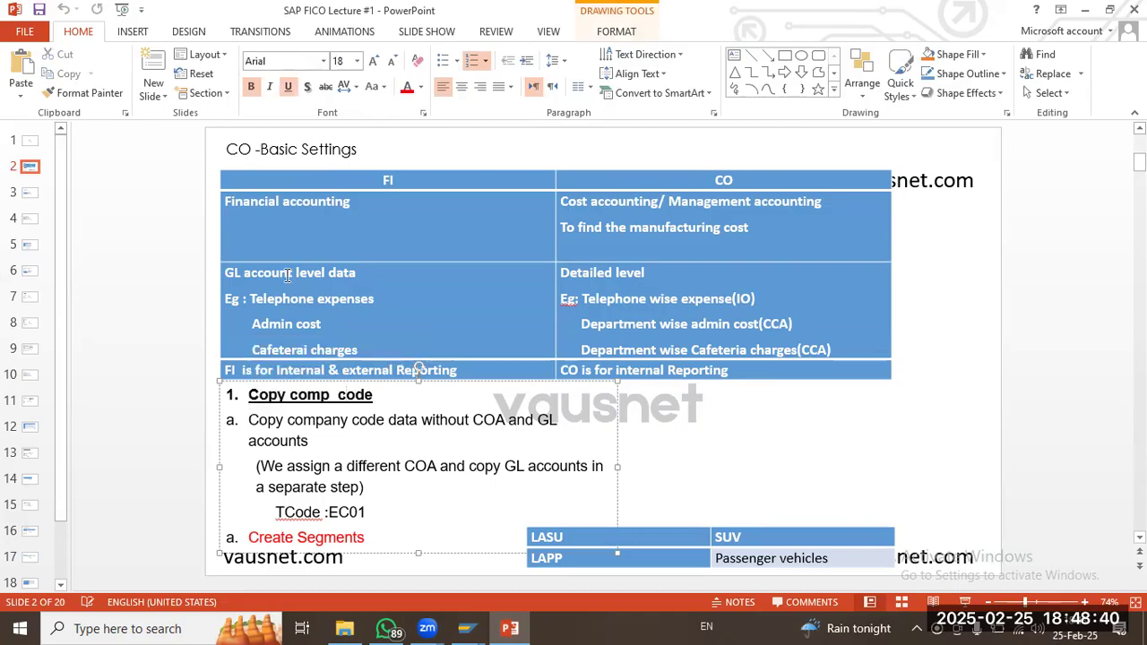
drag(287, 274, 355, 274)
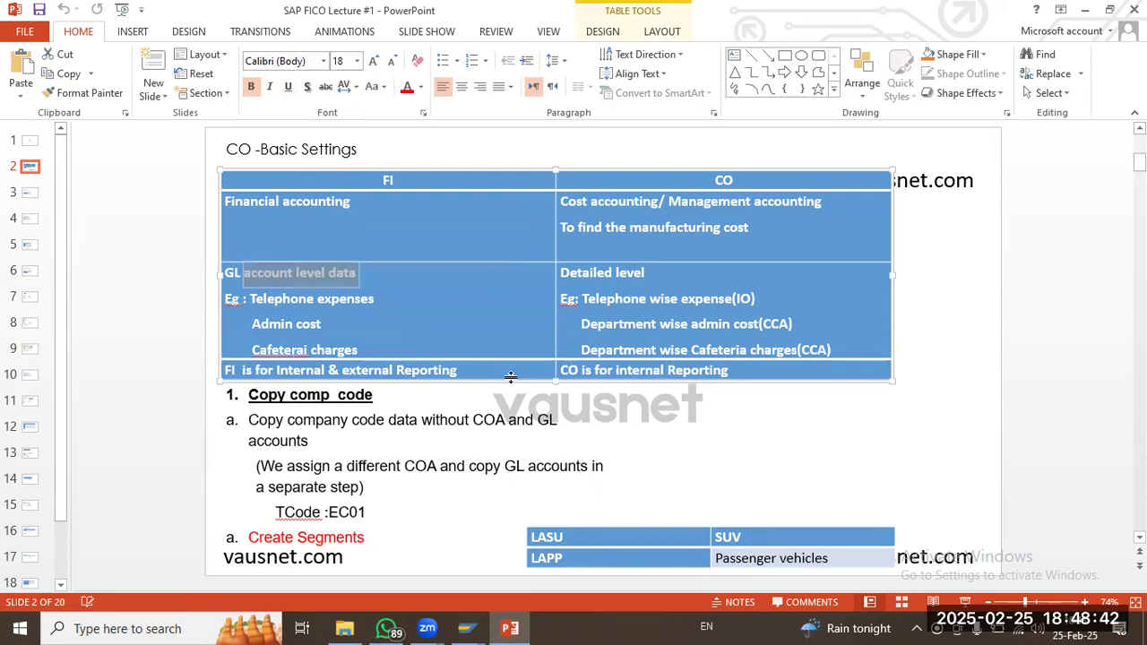
mouse_move(381, 466)
mouse_down()
mouse_move(260, 468)
mouse_move(475, 473)
mouse_up()
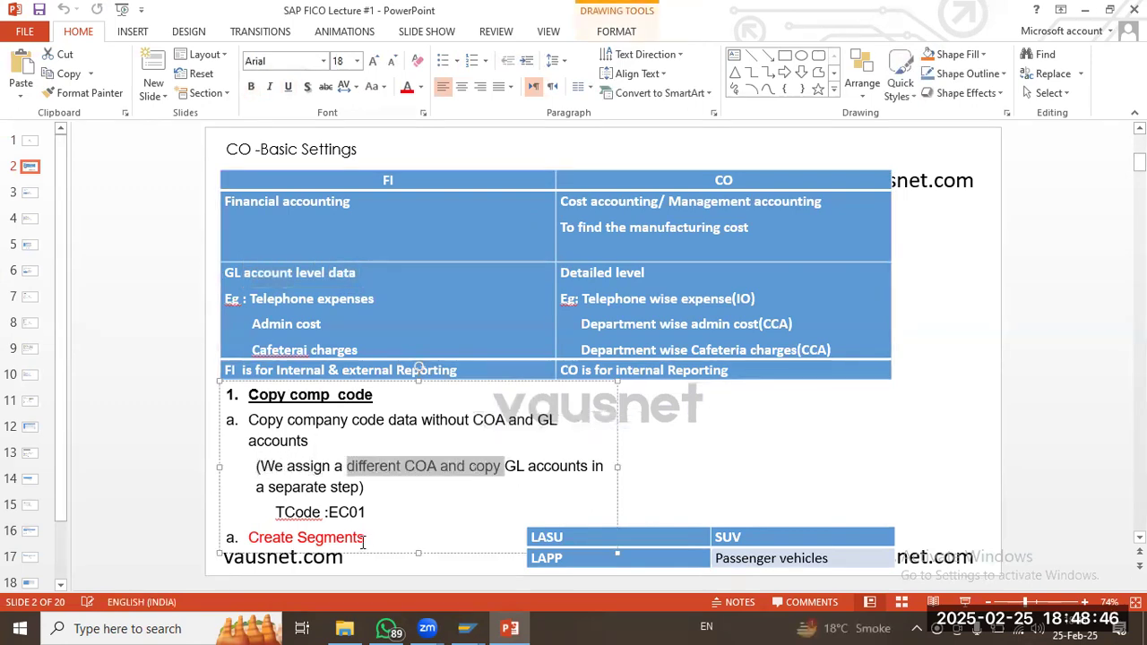
drag(376, 541, 250, 539)
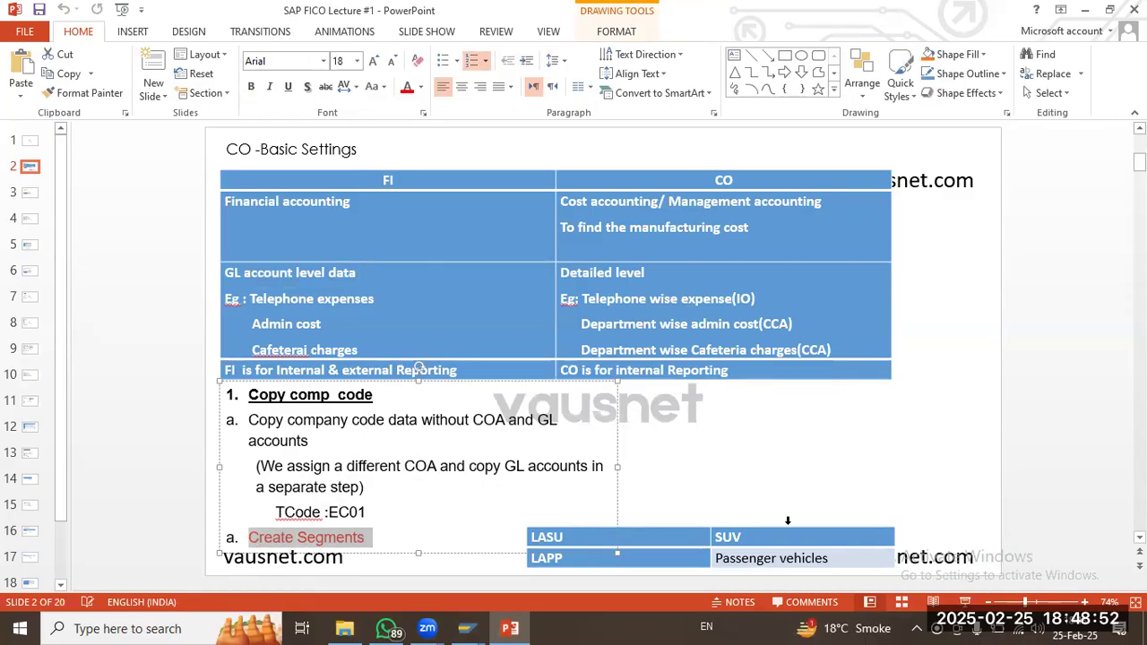
Review slides 3 to 5, covering the FSV, PPV, COA, account group and retained earnings steps and the target company code's ledger settings.
click(37, 195)
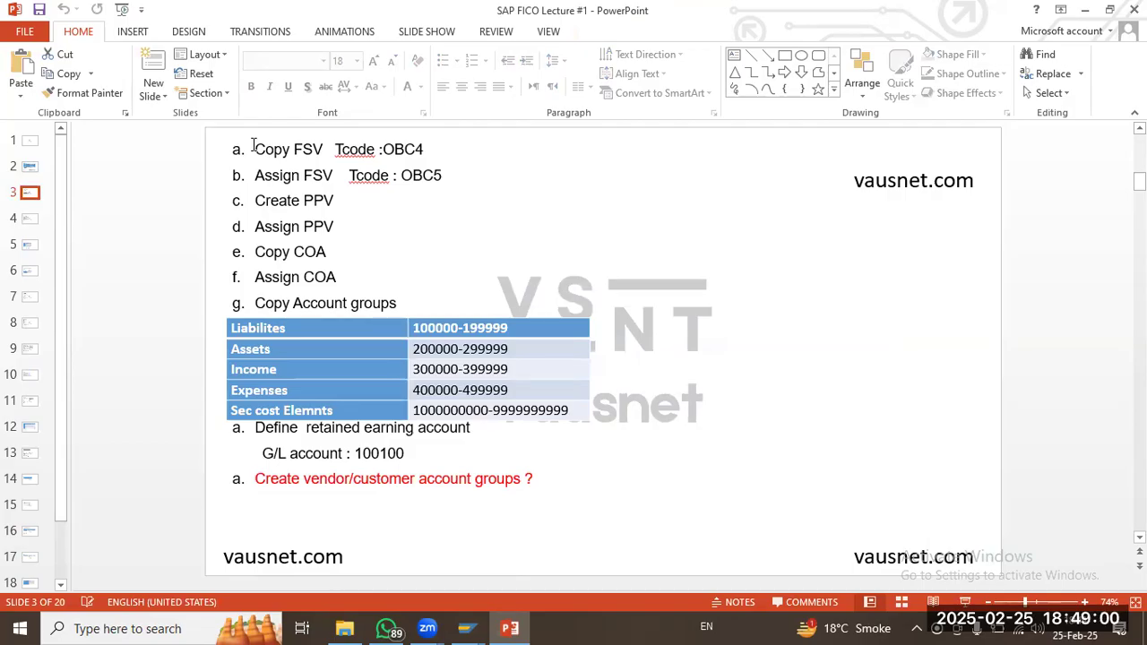
click(305, 150)
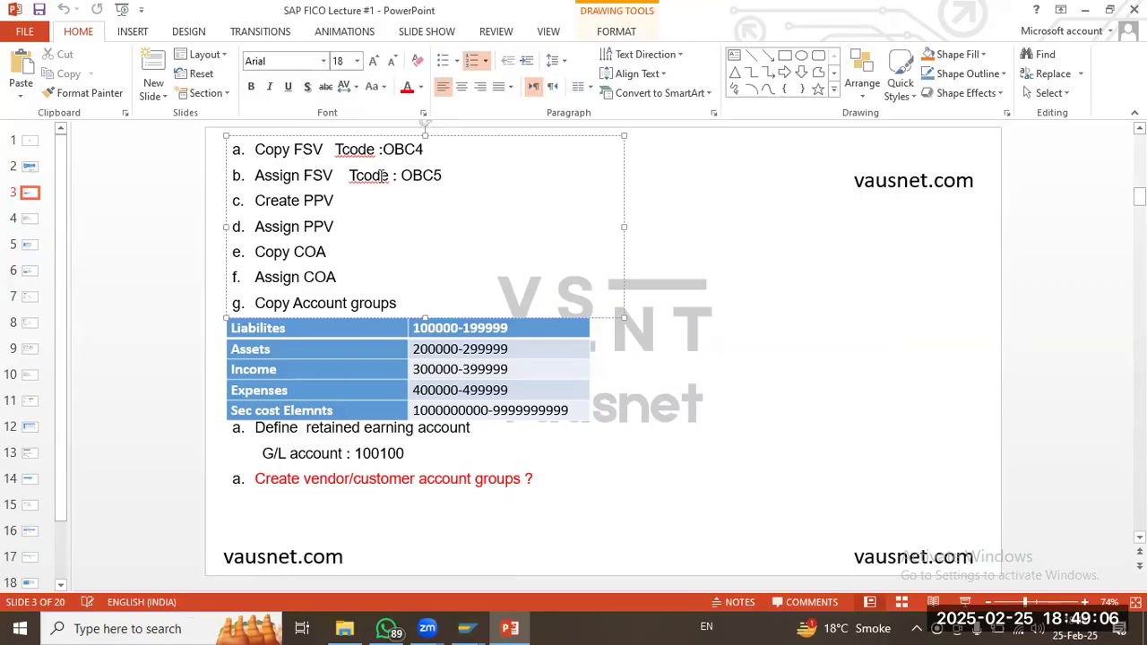
click(315, 200)
drag(335, 303, 405, 302)
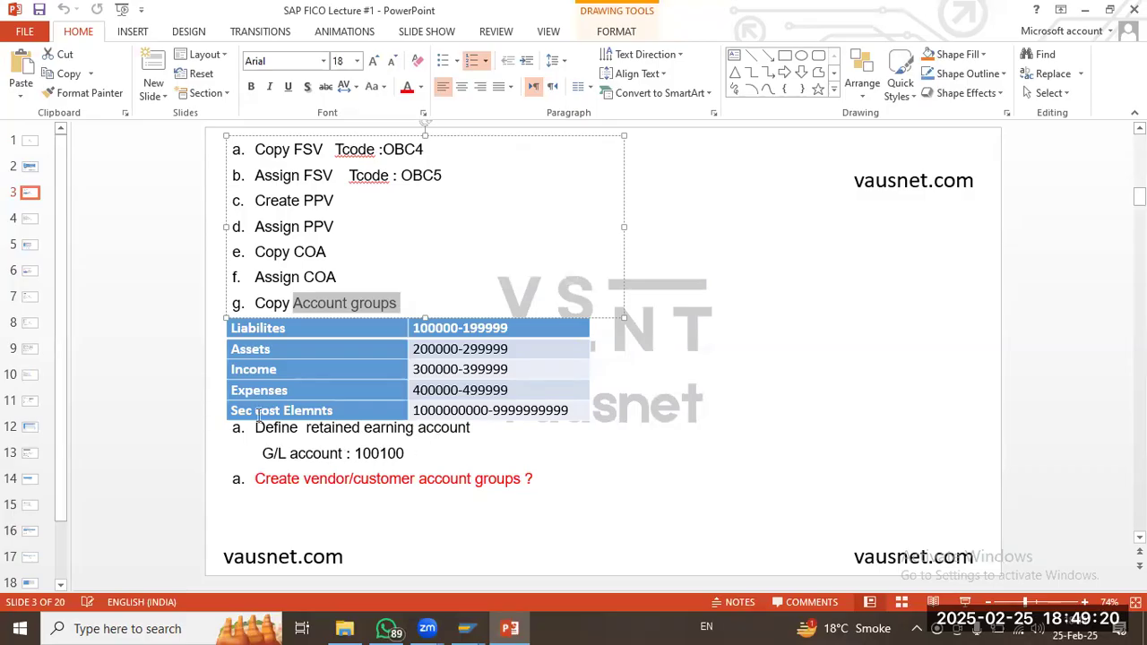
drag(256, 427, 478, 431)
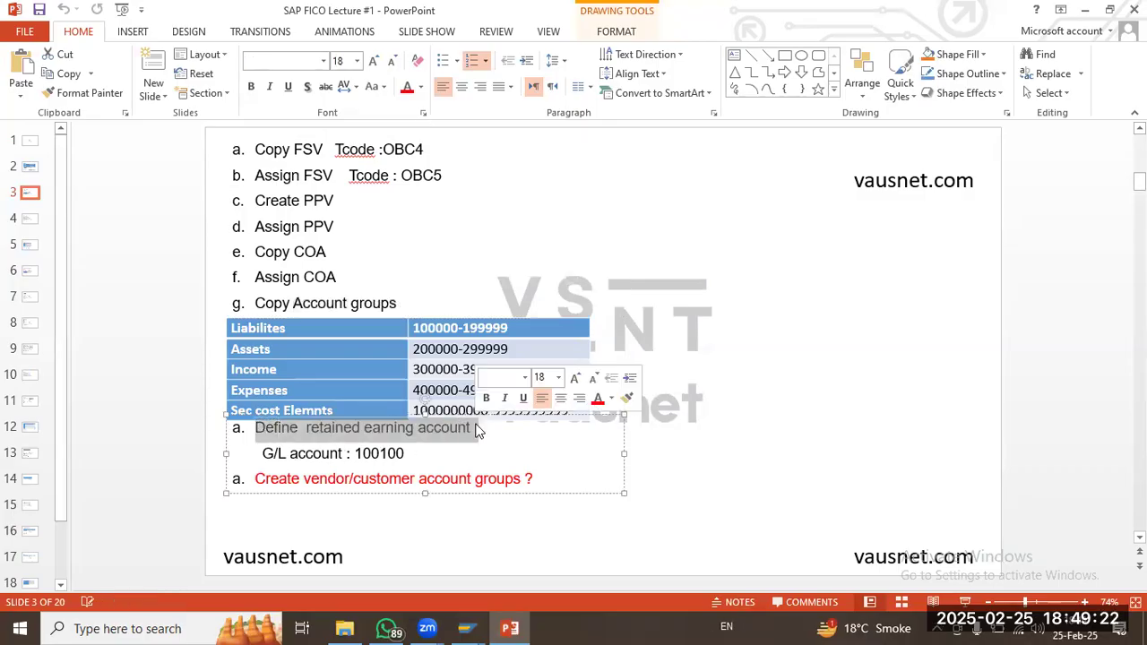
click(403, 453)
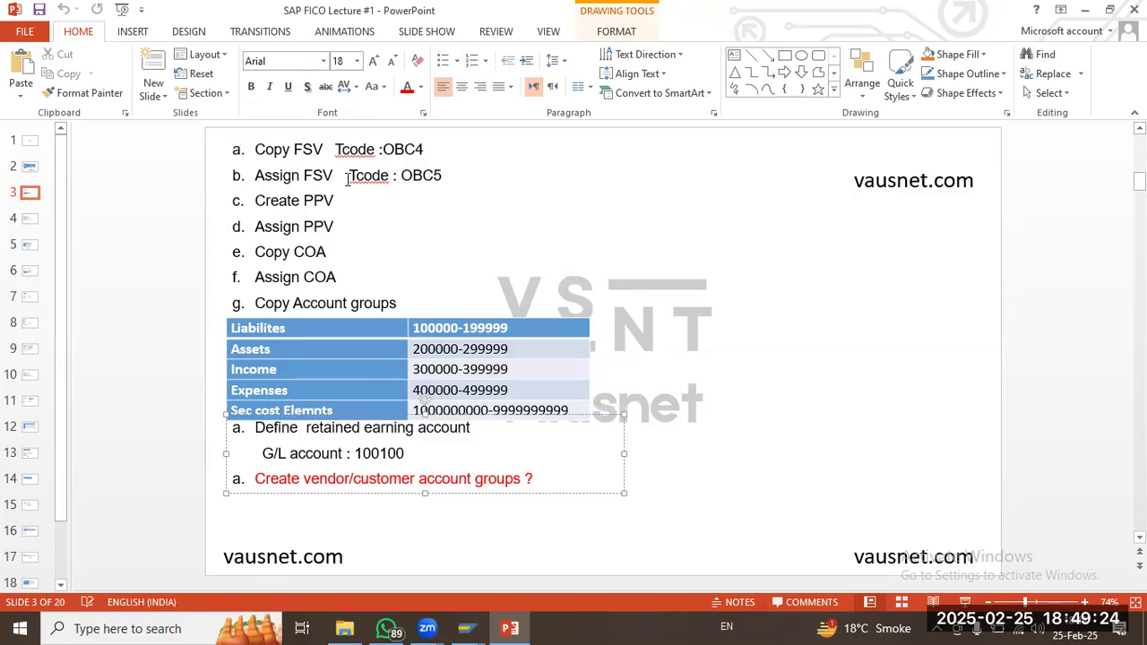
click(590, 515)
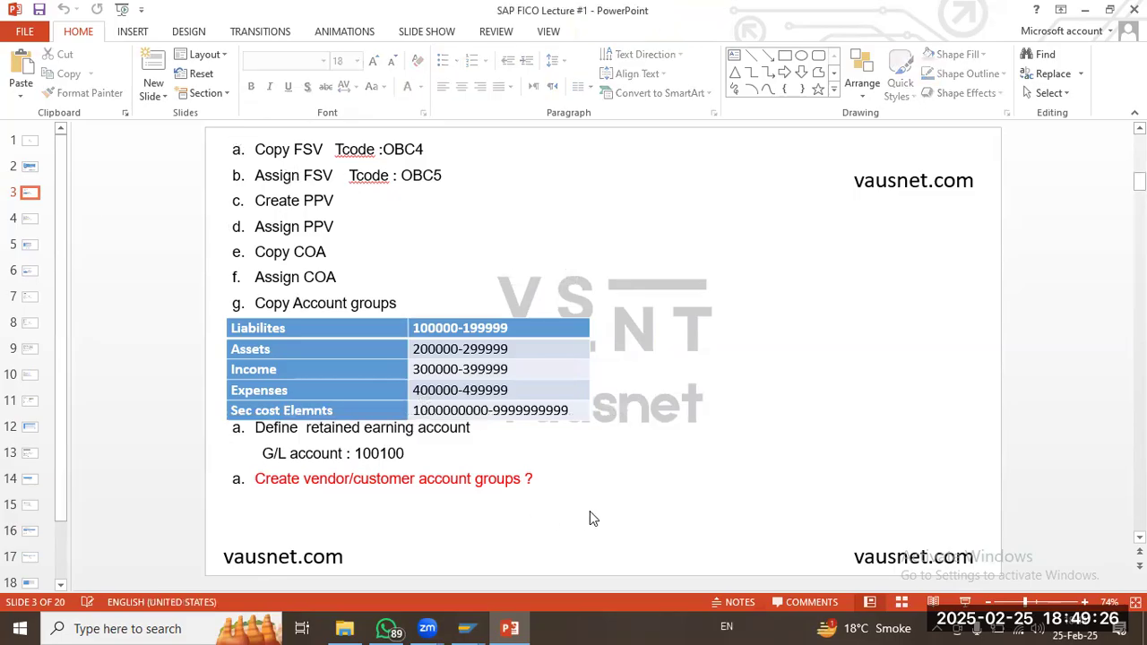
click(32, 218)
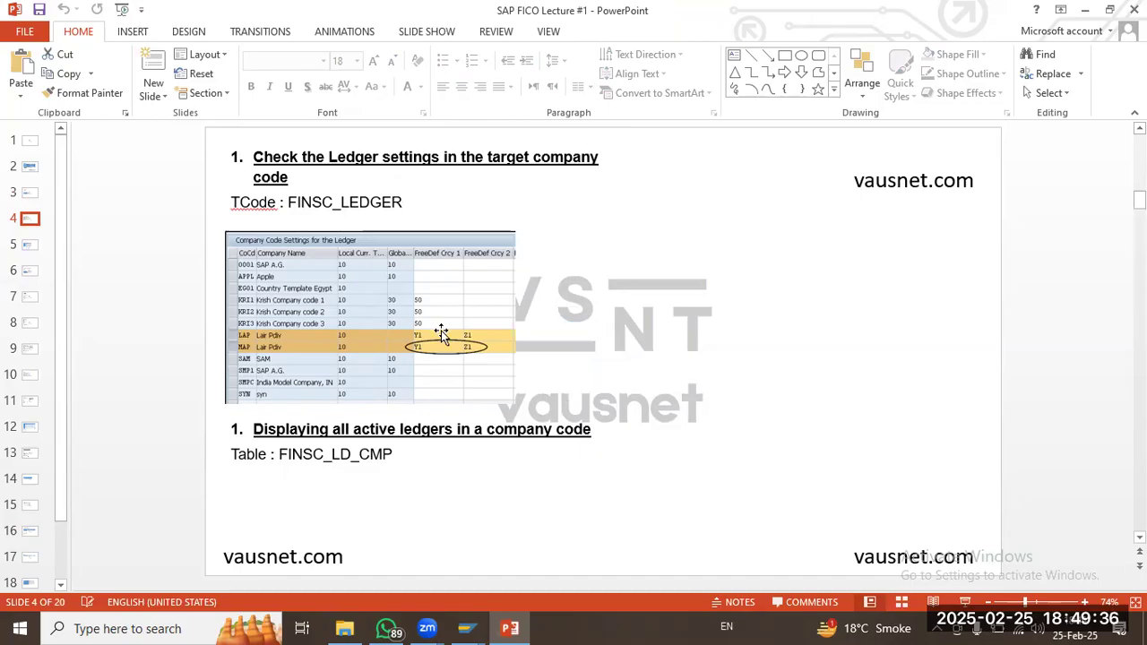
click(29, 243)
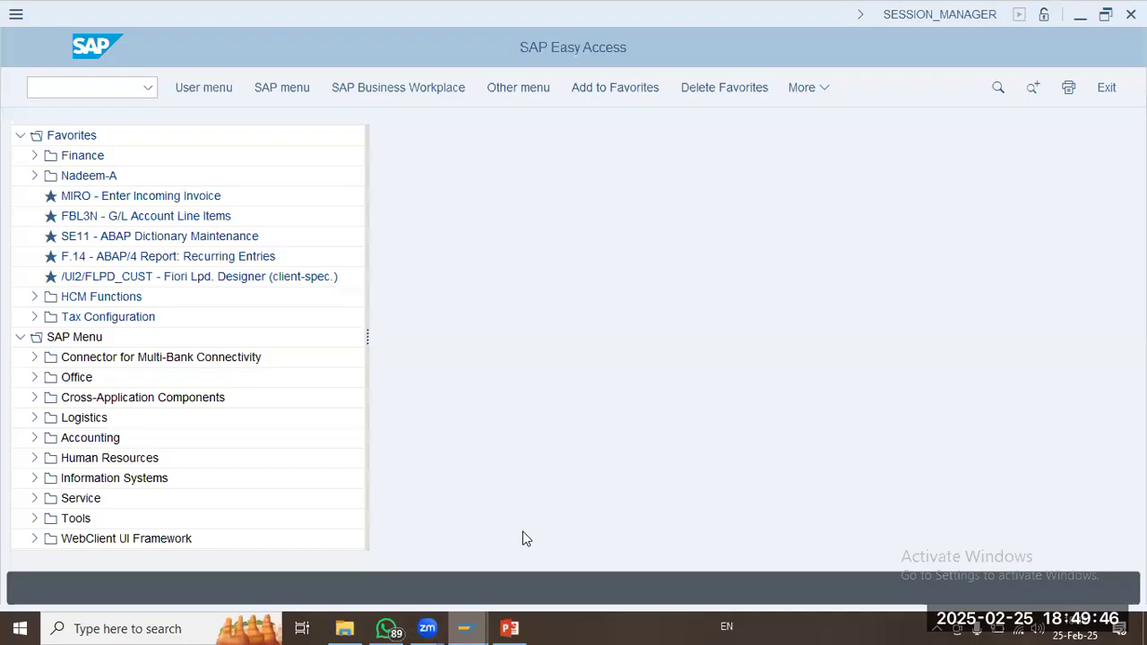
click(523, 538)
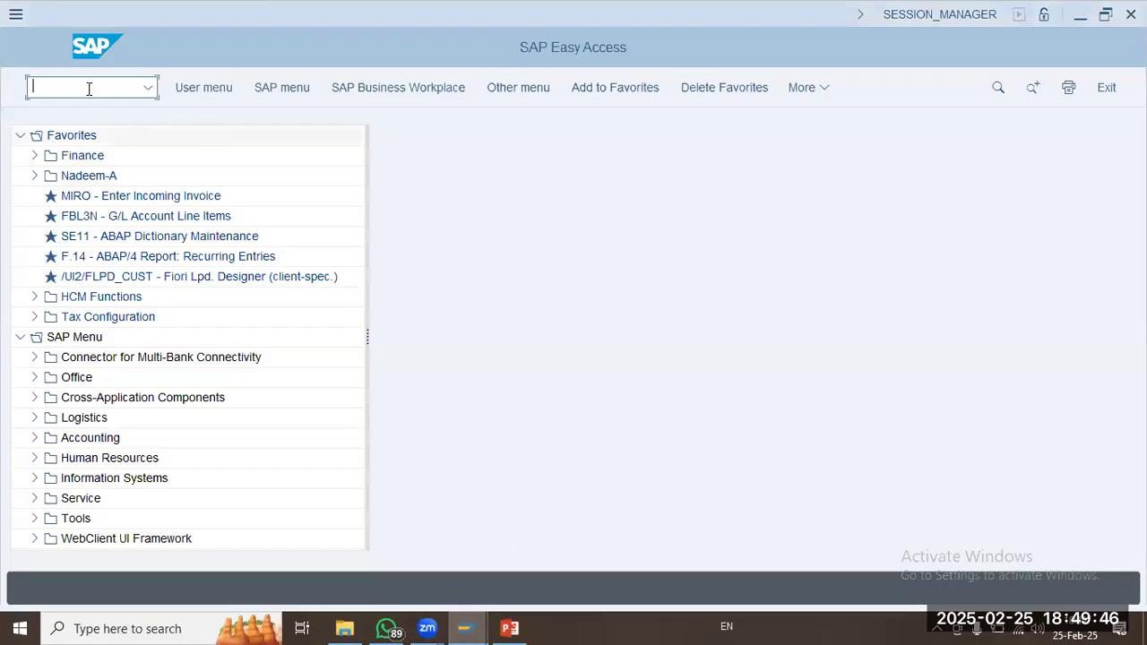
text(spro)
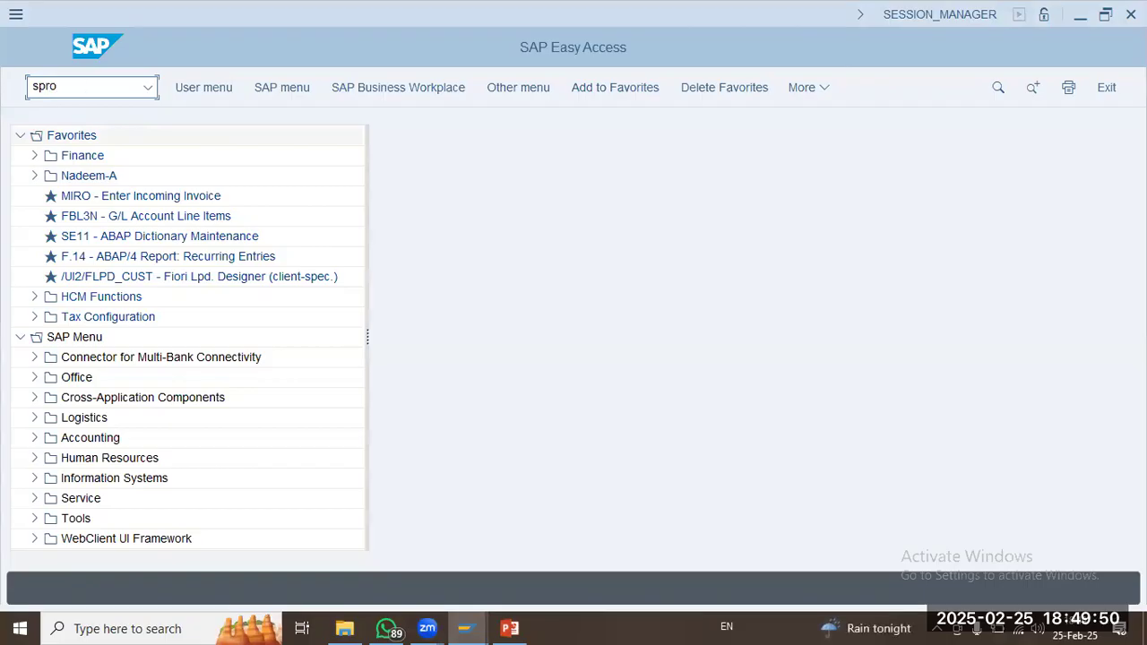
key(BackSpace)
Expand the Accounting, Financial Accounting and General Ledger folders in the SAP menu tree.
click(37, 439)
click(36, 438)
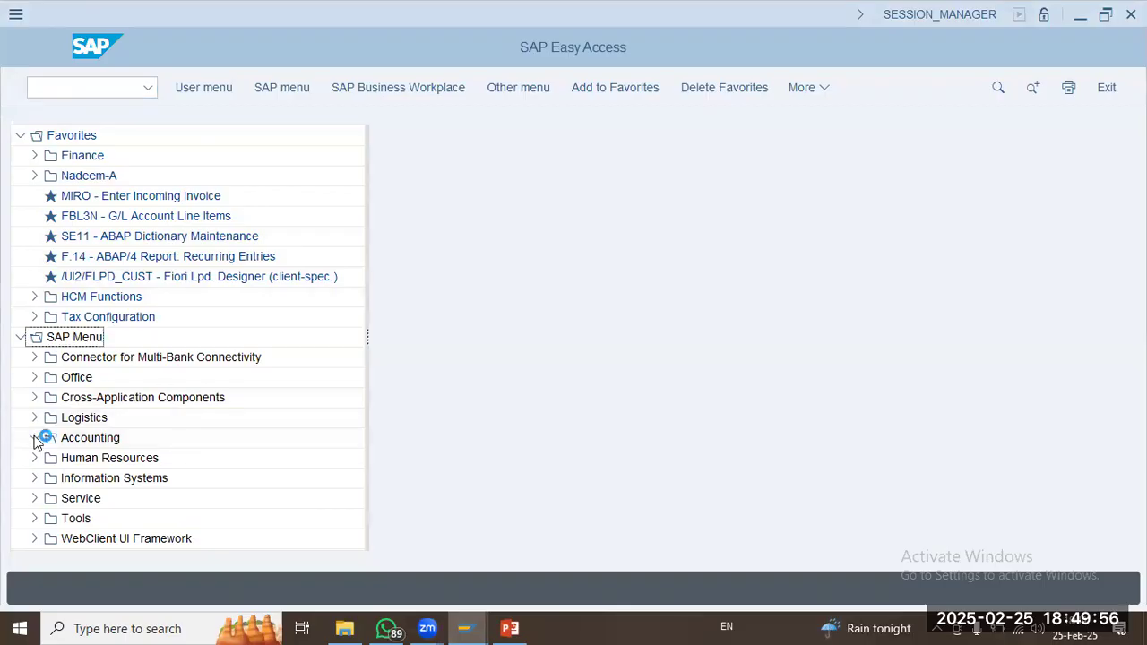
click(48, 459)
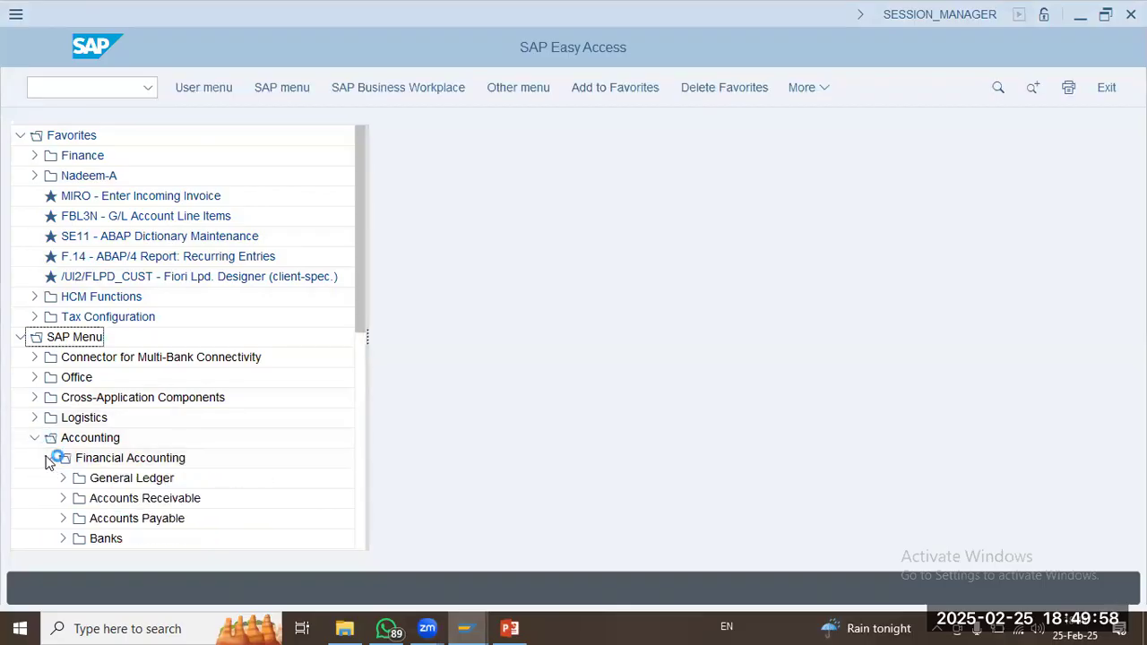
click(99, 479)
scroll(136, 383, down, 2)
scroll(135, 383, down, 2)
click(61, 256)
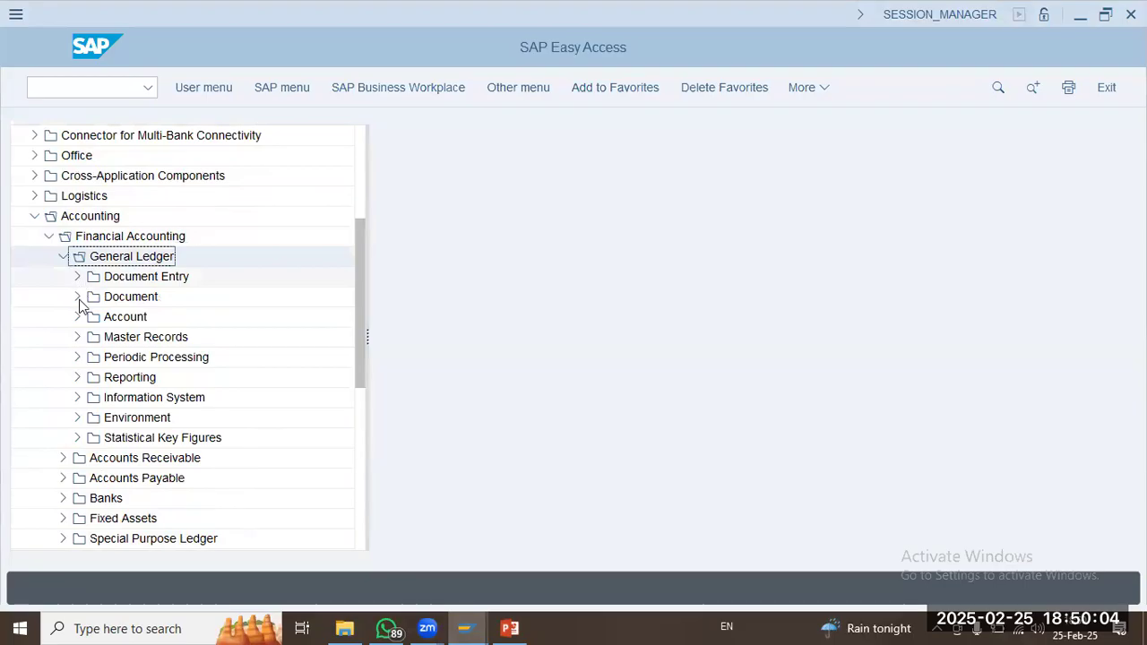
Expand Master Records, G/L Accounts and Individual Processing, and open the FS00 - Centrally transaction.
click(75, 337)
click(92, 358)
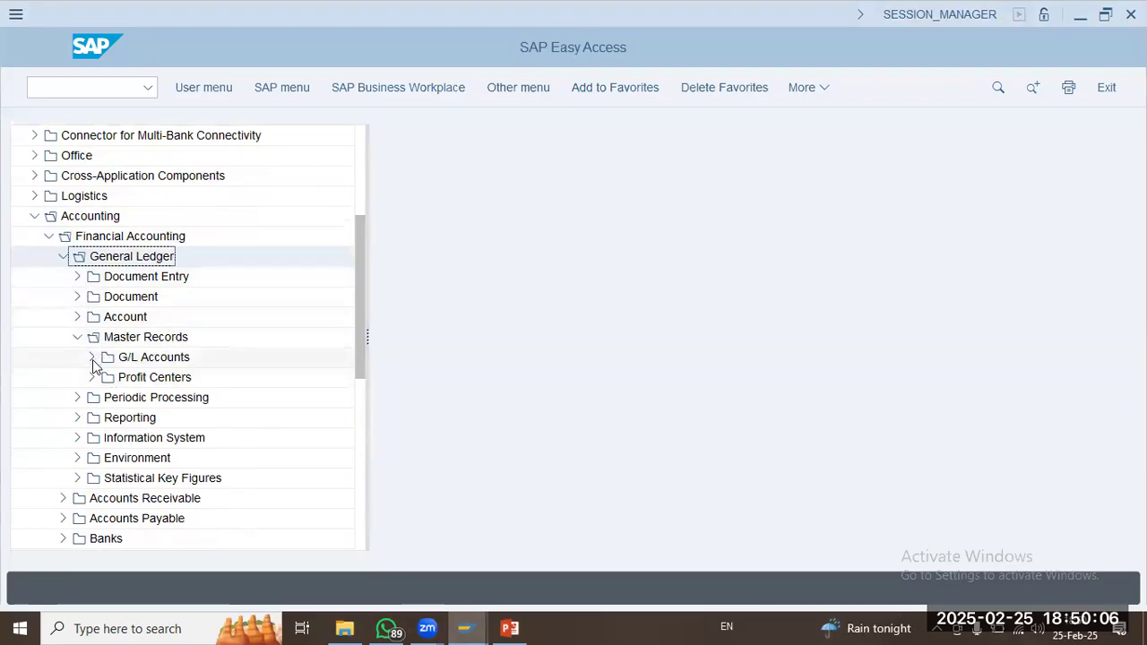
click(106, 378)
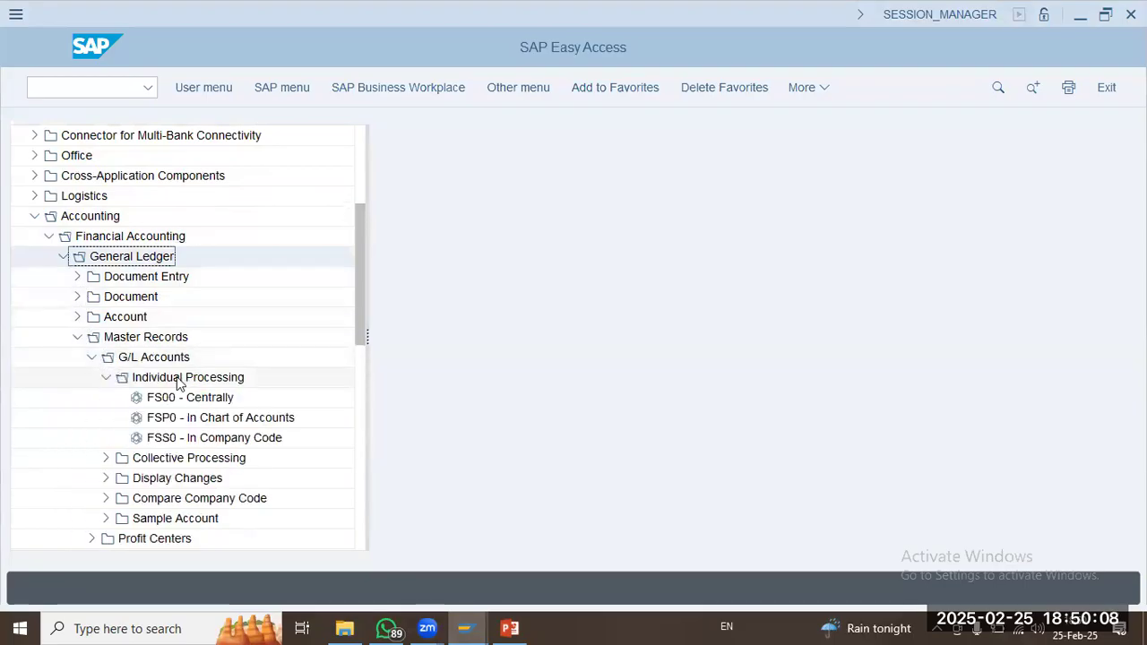
click(162, 402)
double_click(227, 394)
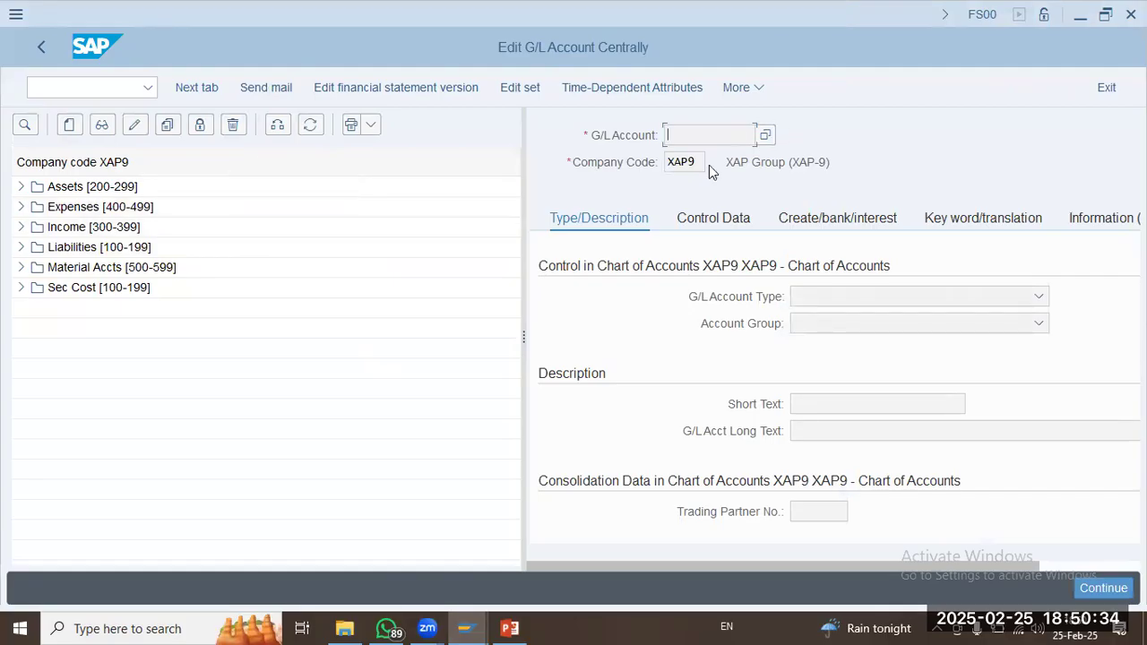
Check the company code XAP9 and its description on the G/L account screen.
key(Tab)
drag(835, 161, 726, 163)
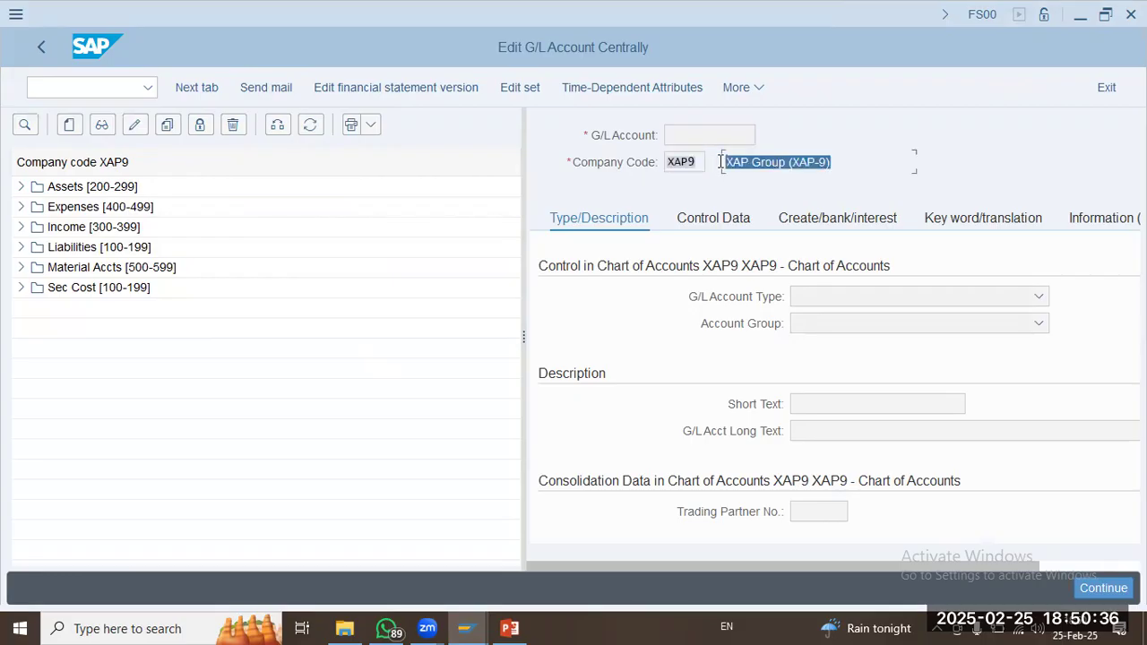
click(785, 162)
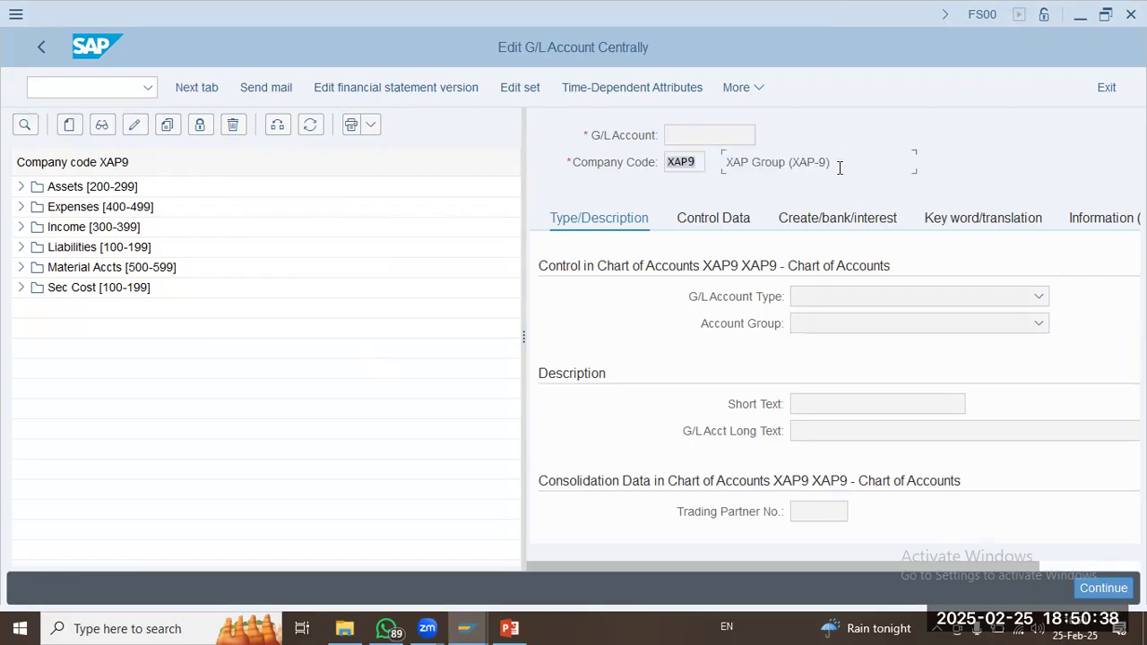
drag(839, 166, 726, 162)
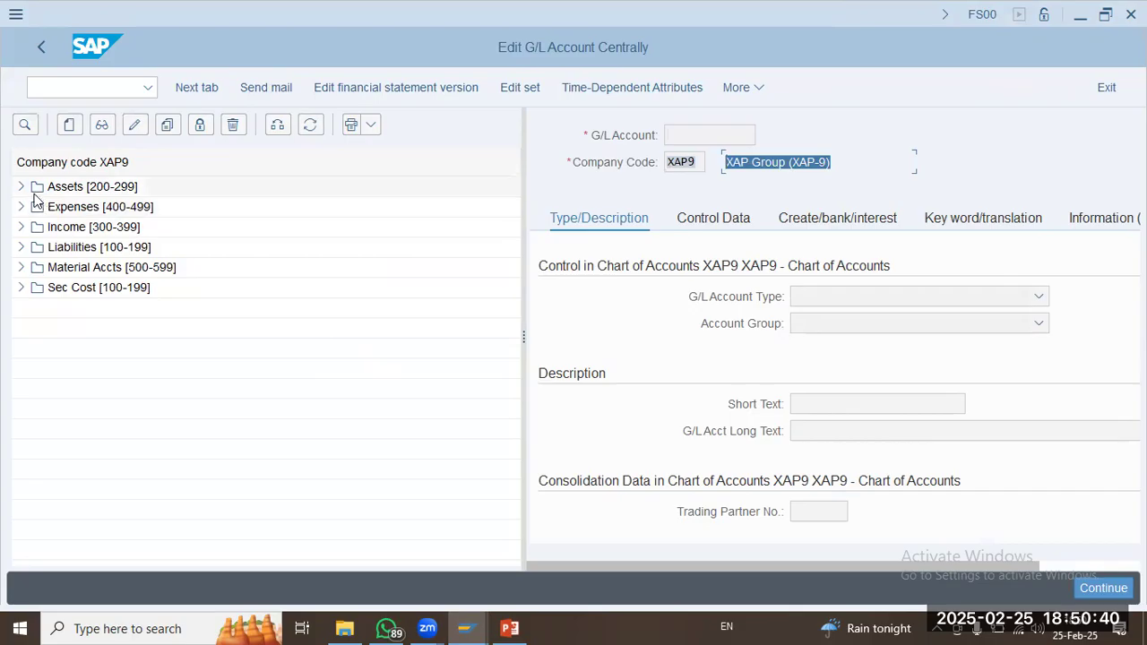
Go through the Expenses, Income, Liabilities, Material Accts and Sec Cost account groups of company code XAP9.
click(108, 206)
click(110, 233)
click(117, 251)
click(123, 267)
click(128, 288)
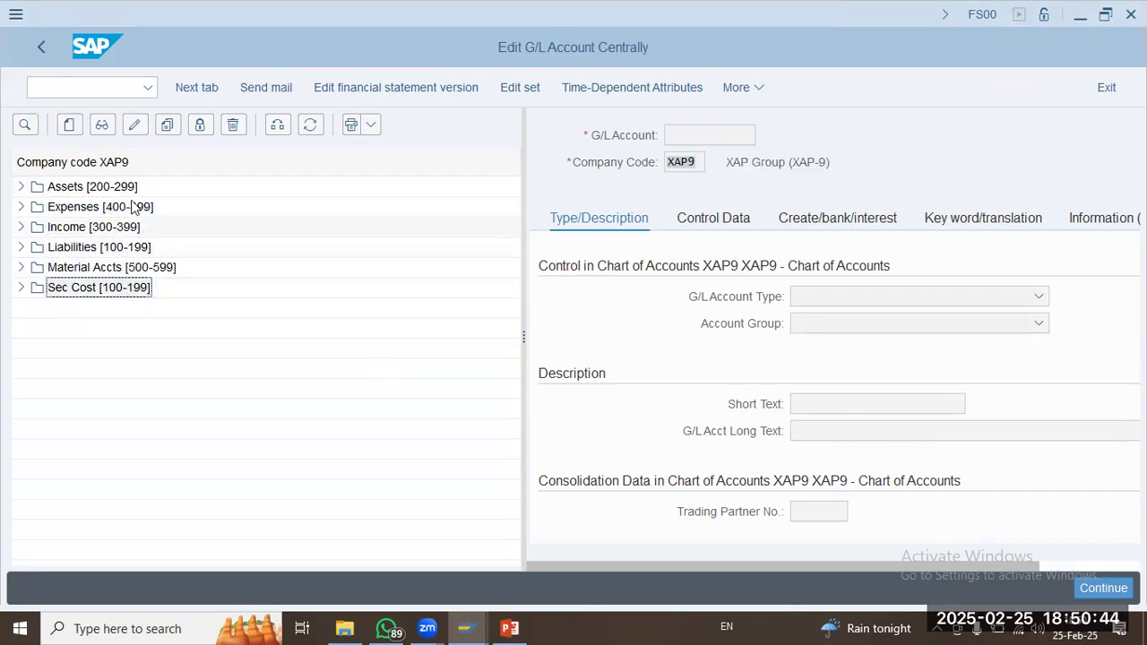
Expand the Assets account group, go through its G/L accounts and display the Inventory RM account.
click(22, 187)
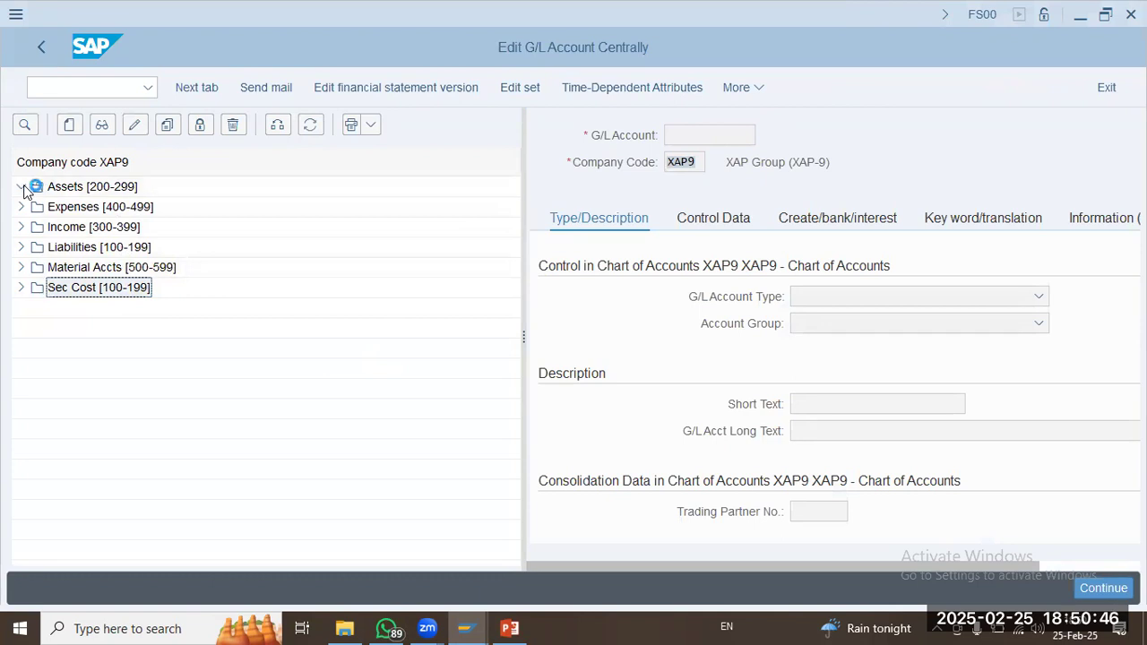
click(185, 208)
click(190, 228)
click(179, 251)
click(184, 269)
click(184, 289)
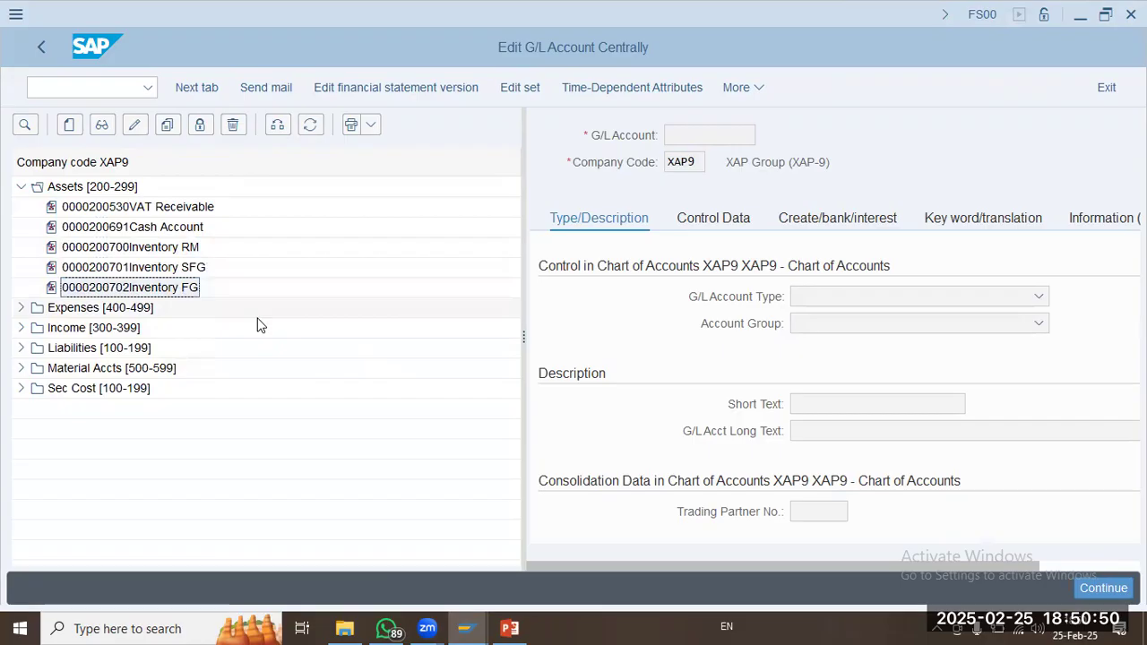
click(144, 227)
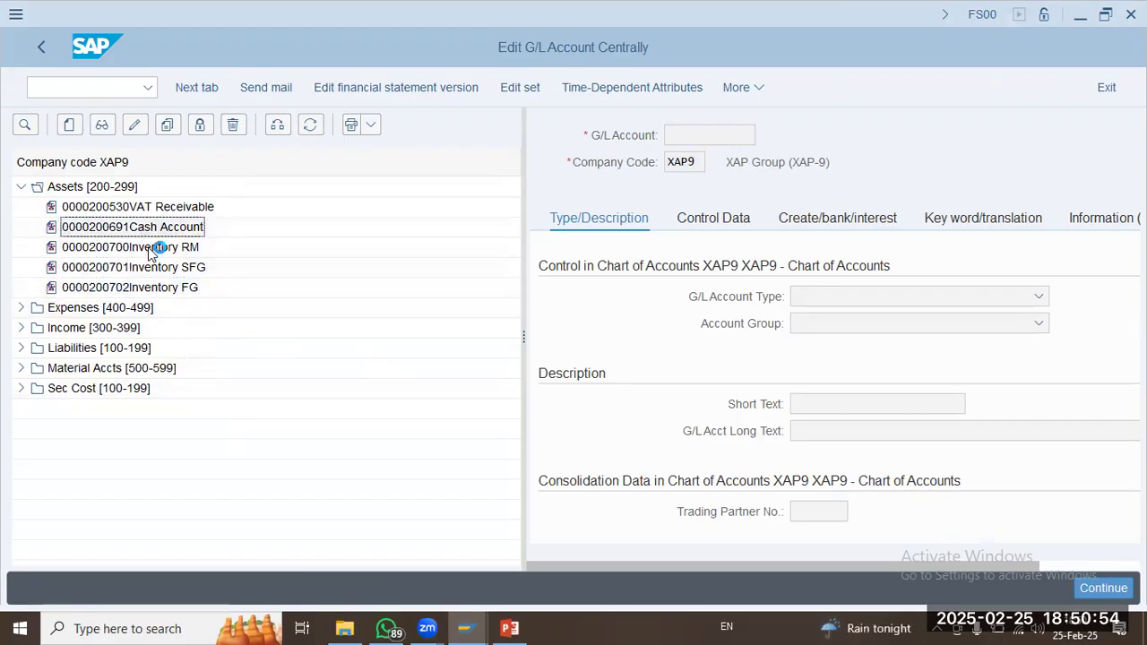
click(164, 249)
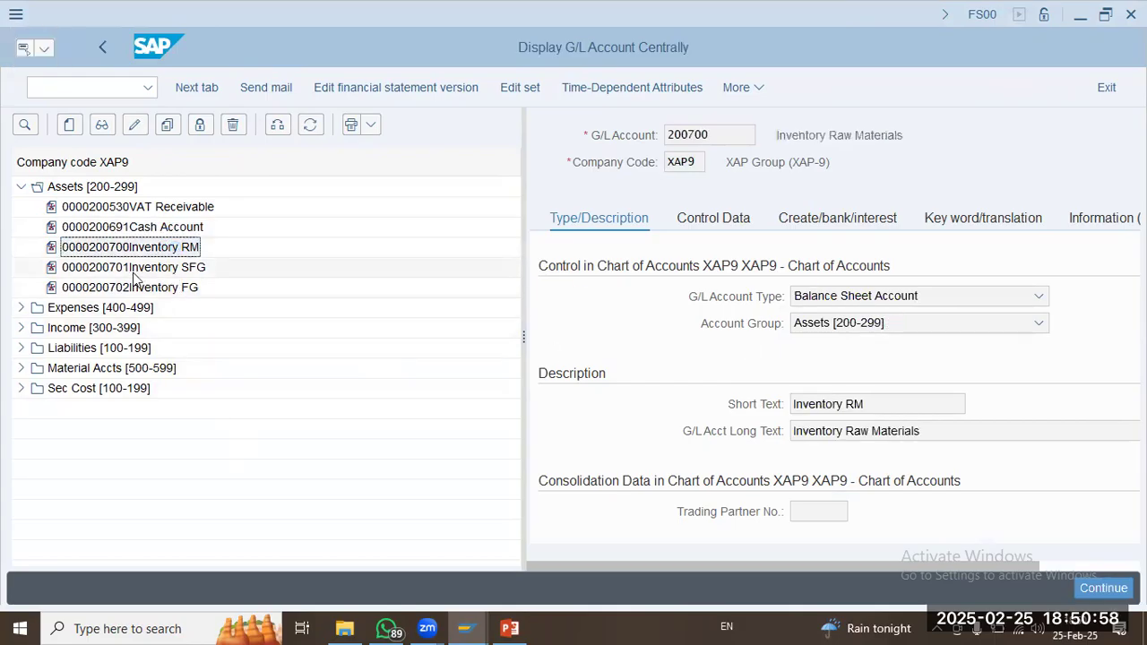
Expand the Expenses account group and display the Cost of Good Sold AC and Salary accounts.
click(21, 307)
click(162, 350)
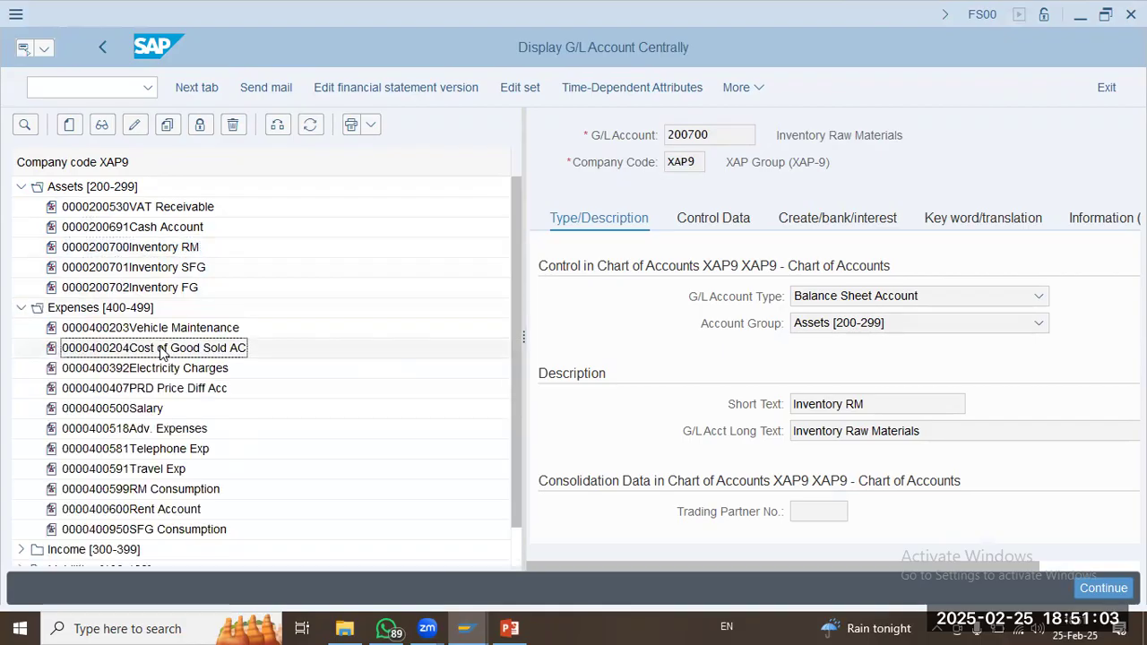
click(152, 410)
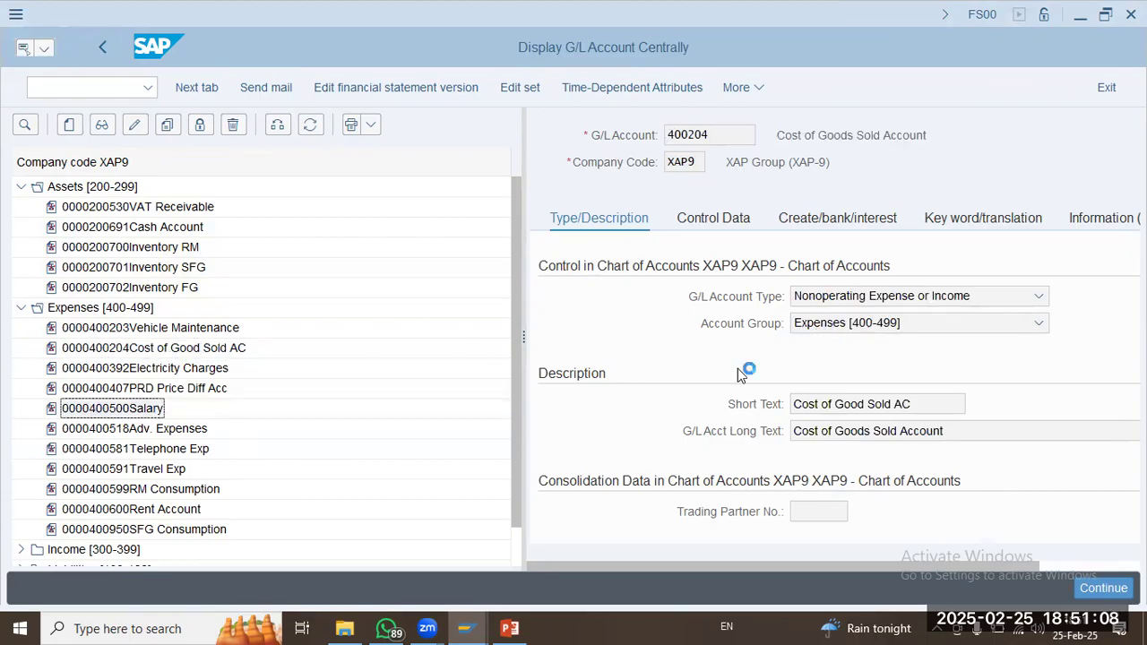
click(738, 134)
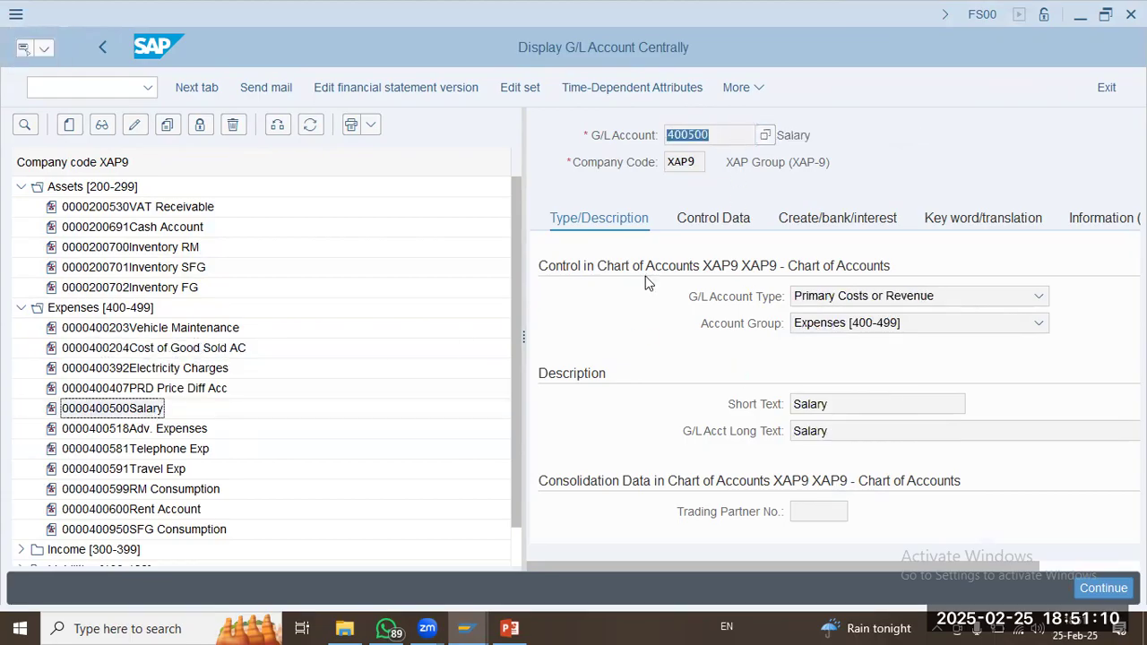
Examine the Salary account's control data, from account currency to the controlling area settings.
click(736, 219)
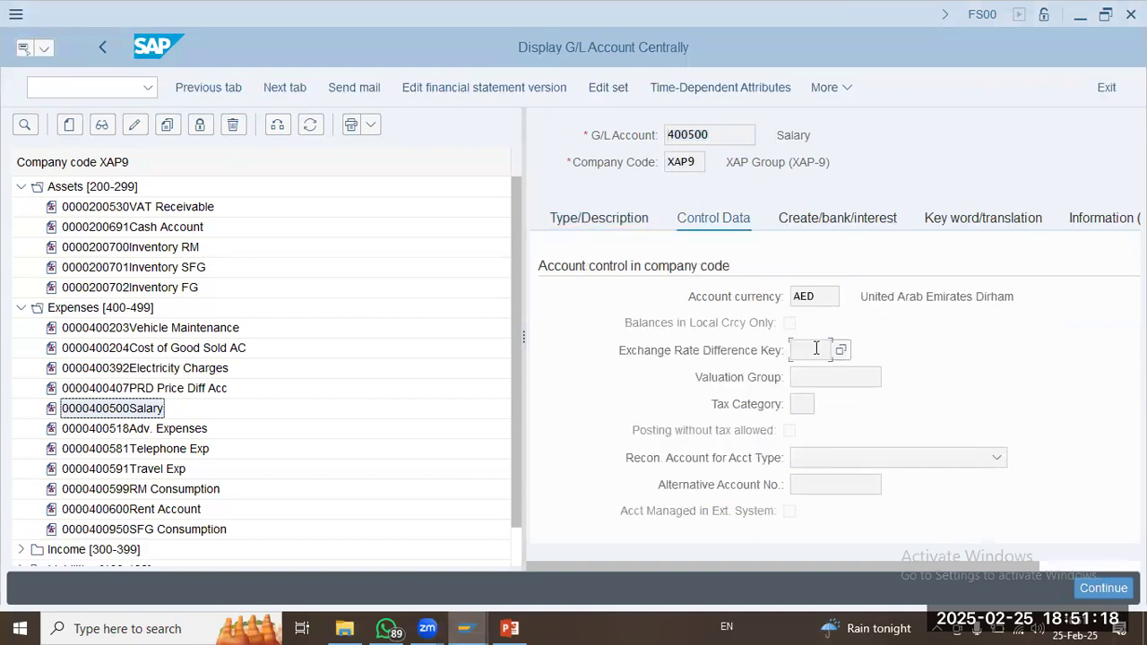
scroll(734, 331, down, 3)
scroll(734, 331, down, 2)
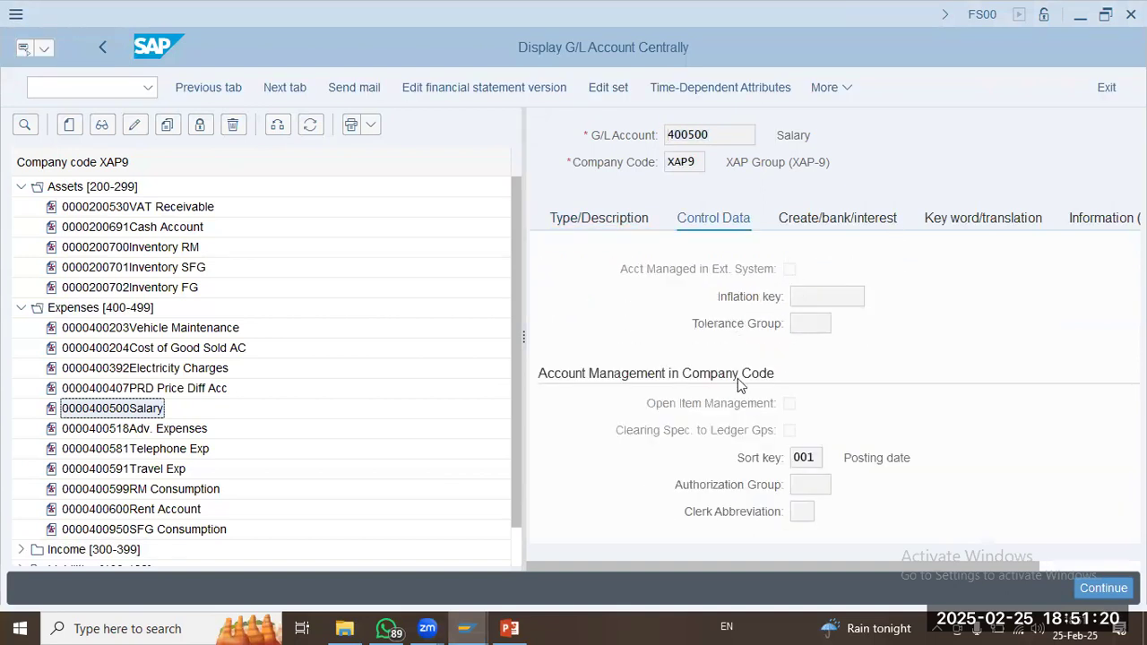
scroll(737, 378, down, 3)
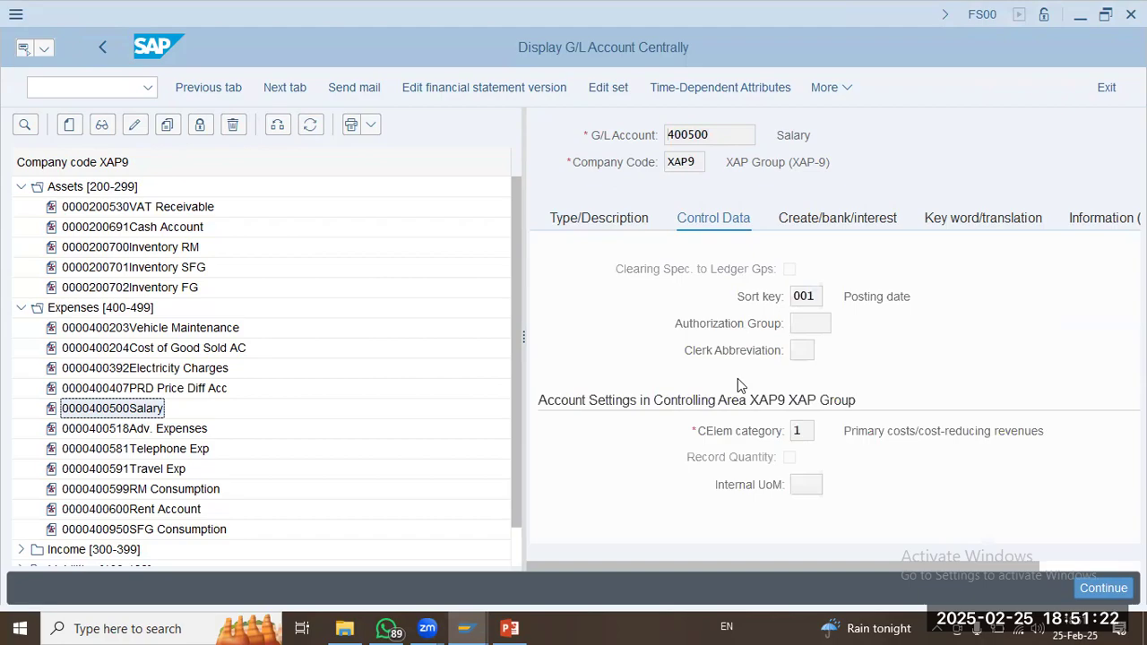
Review the Salary account's control data in the company code and display its document creation and bank details.
scroll(737, 378, up, 5)
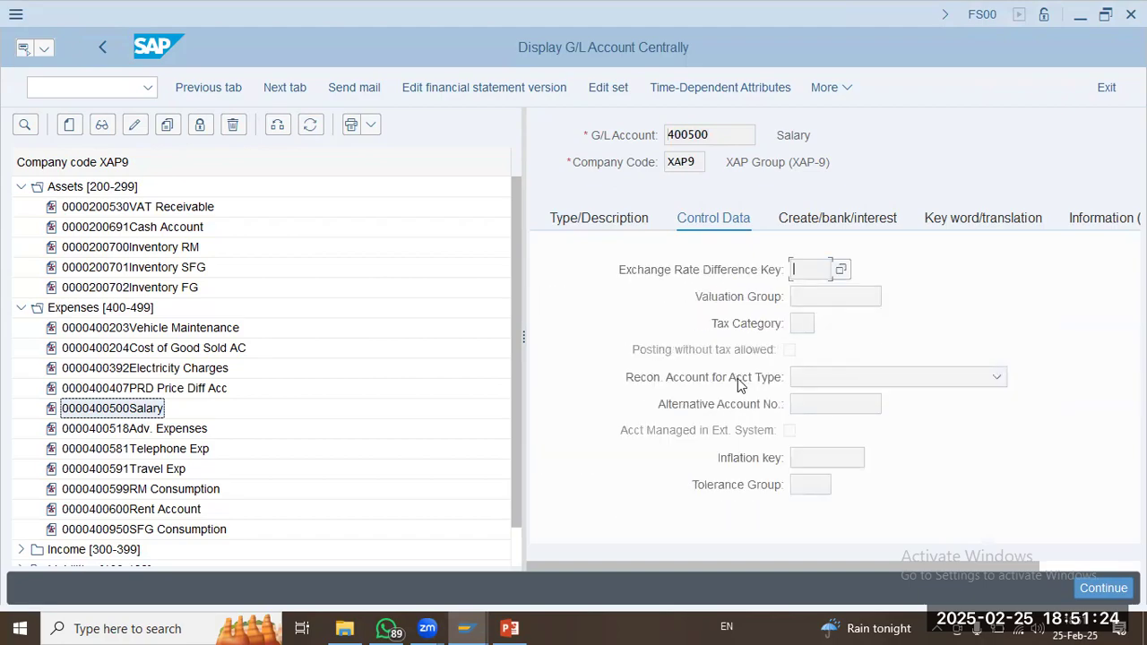
scroll(737, 378, up, 1)
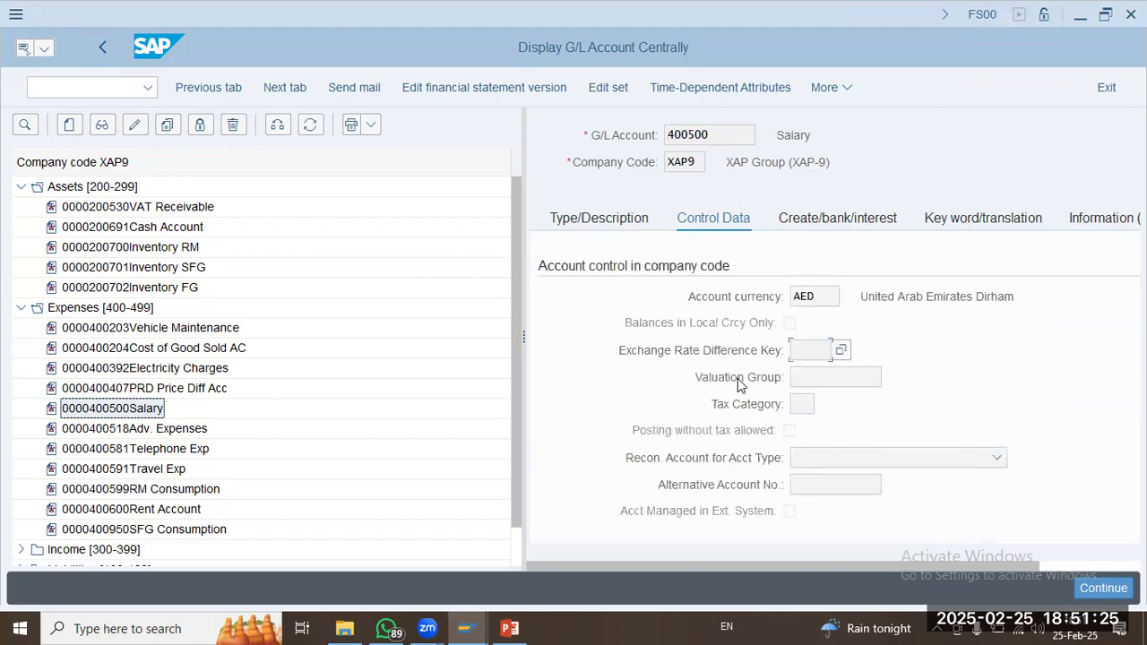
click(822, 223)
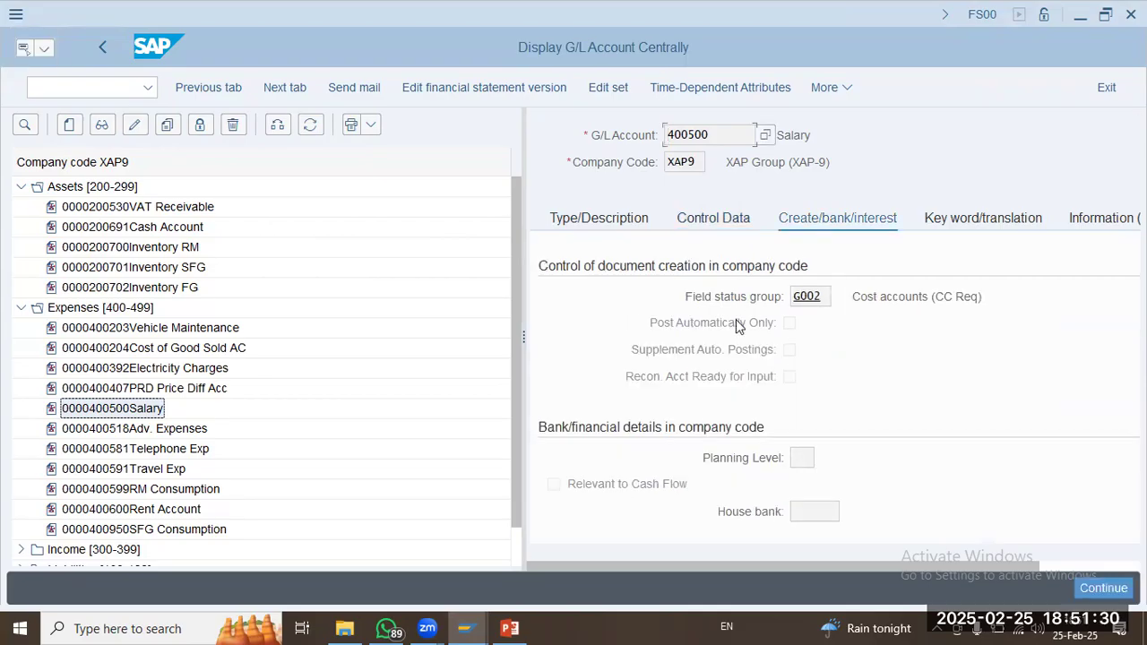
Go to transaction SPRO and display the SAP Reference IMG.
click(116, 88)
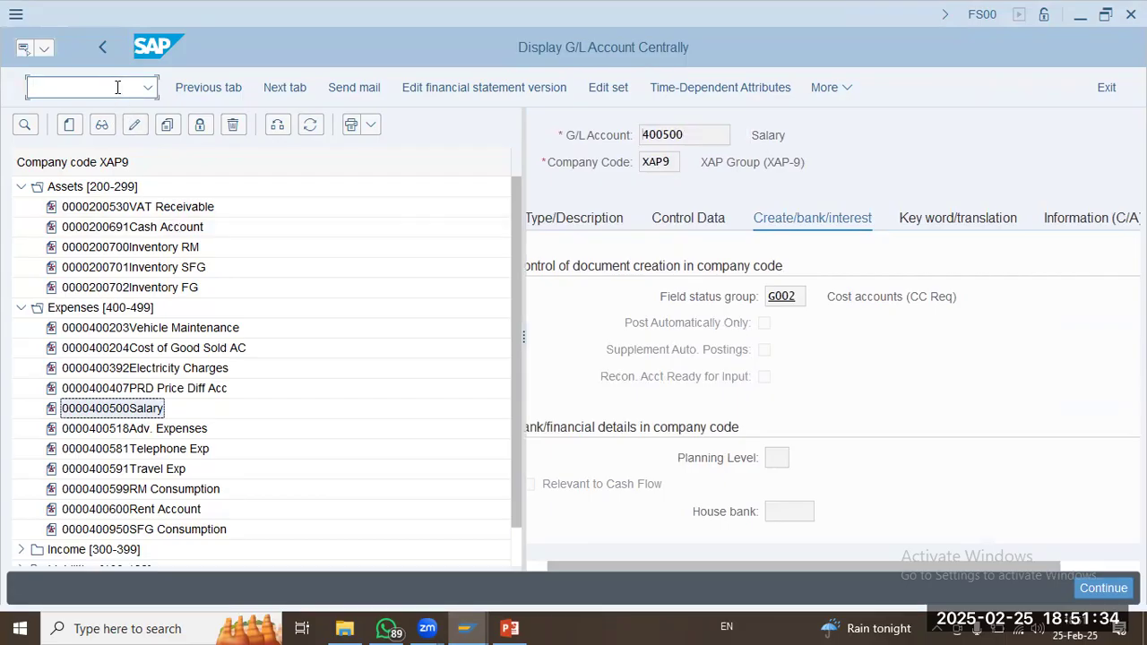
click(676, 162)
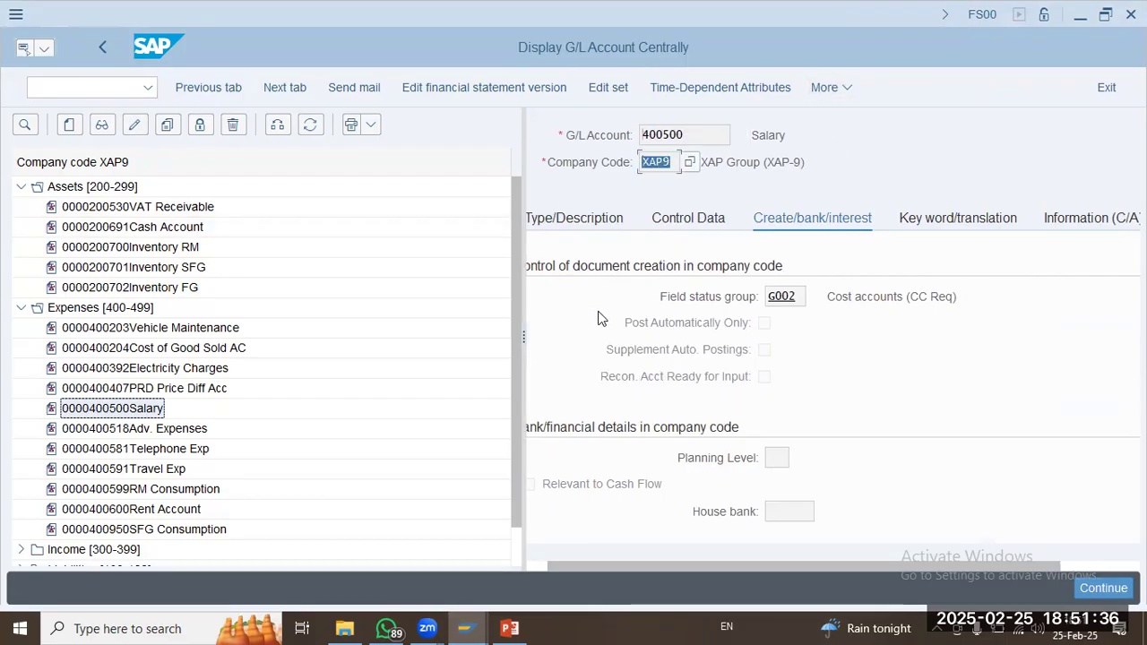
click(707, 129)
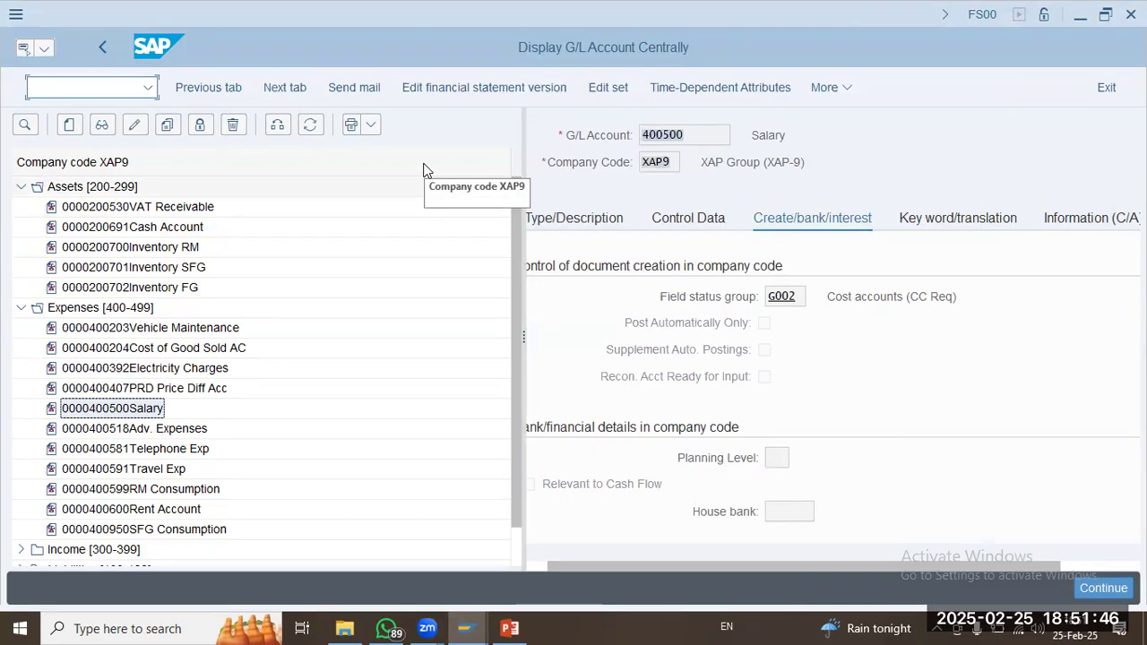
text(/n spro)
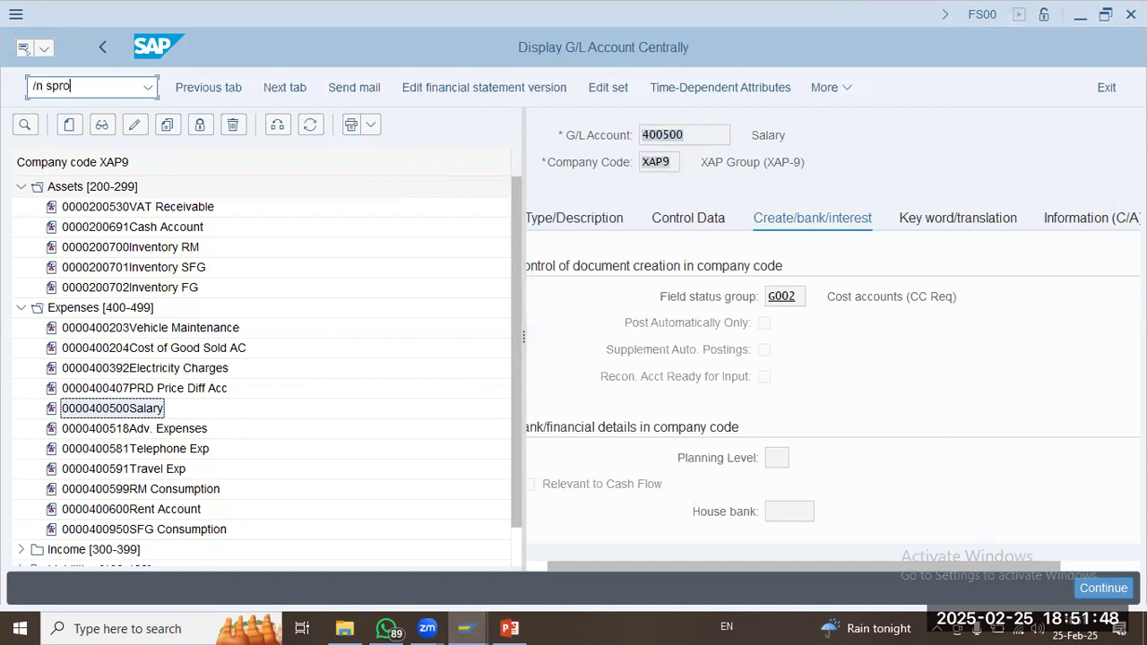
key(Return)
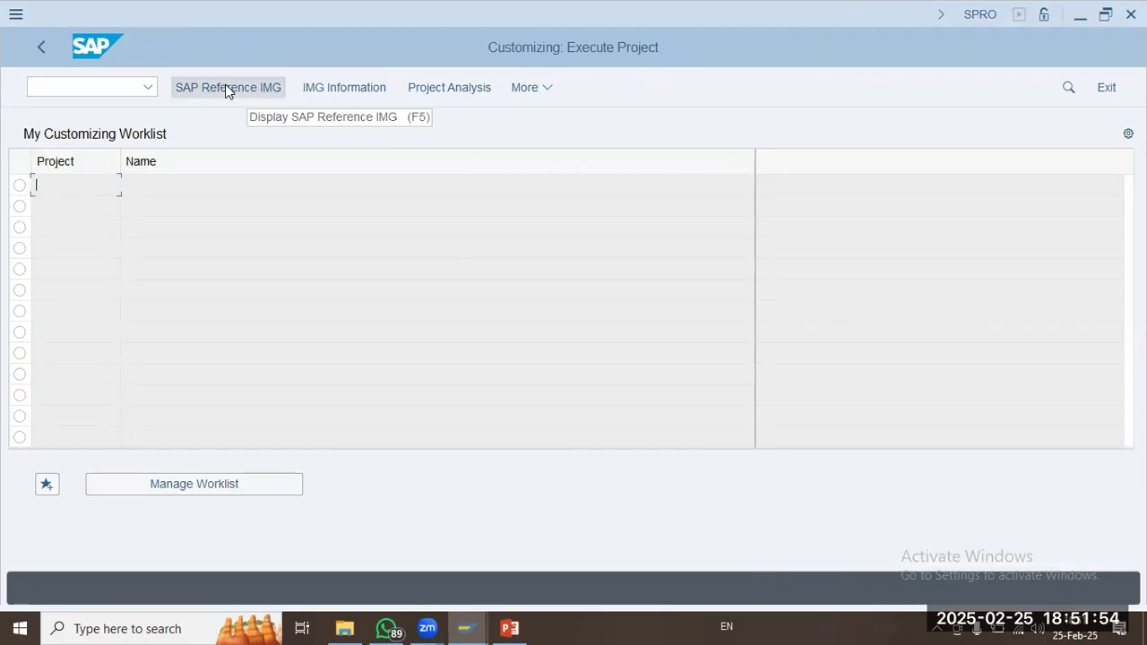
click(225, 89)
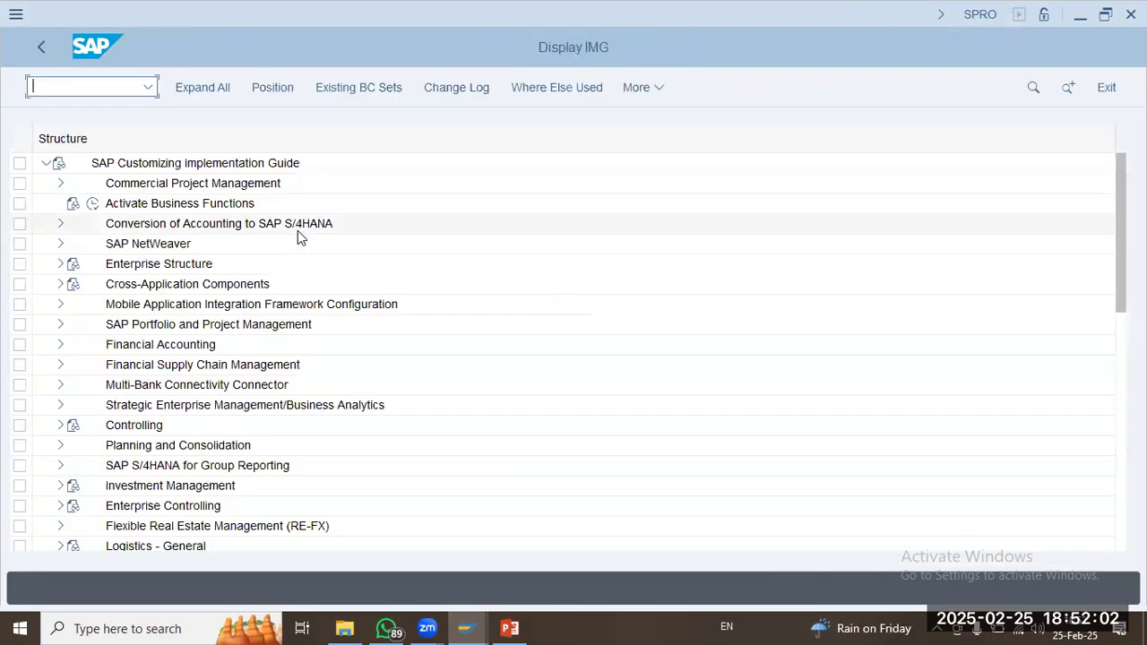
Expand Enterprise Structure, Definition and Financial Accounting in the implementation guide.
click(161, 263)
click(58, 263)
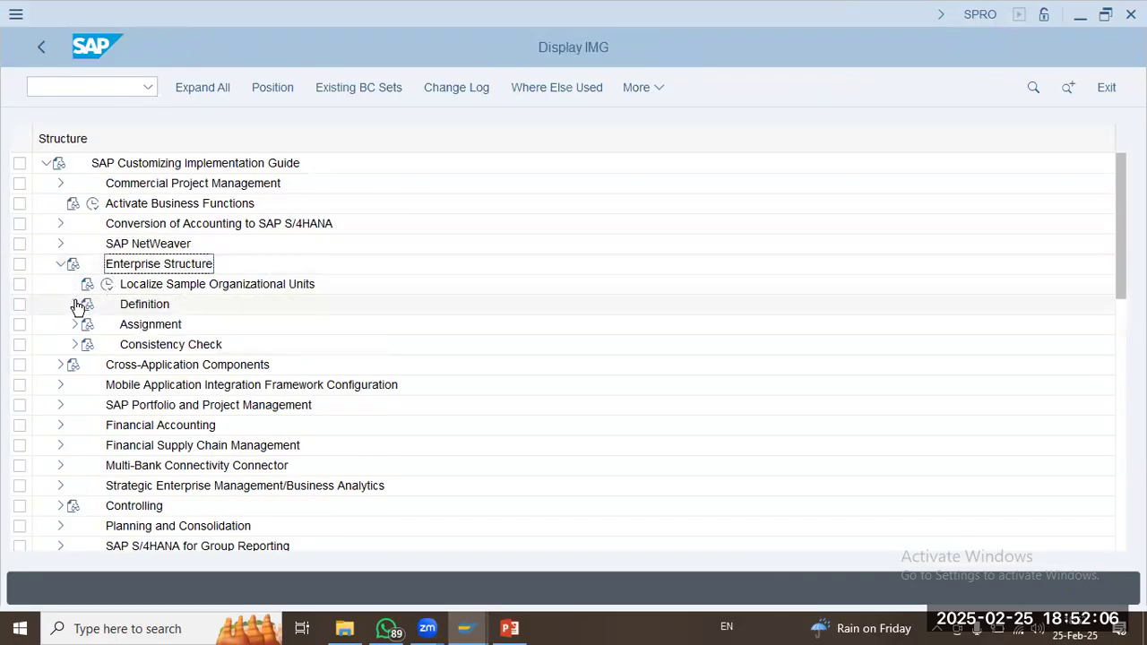
click(75, 304)
click(188, 324)
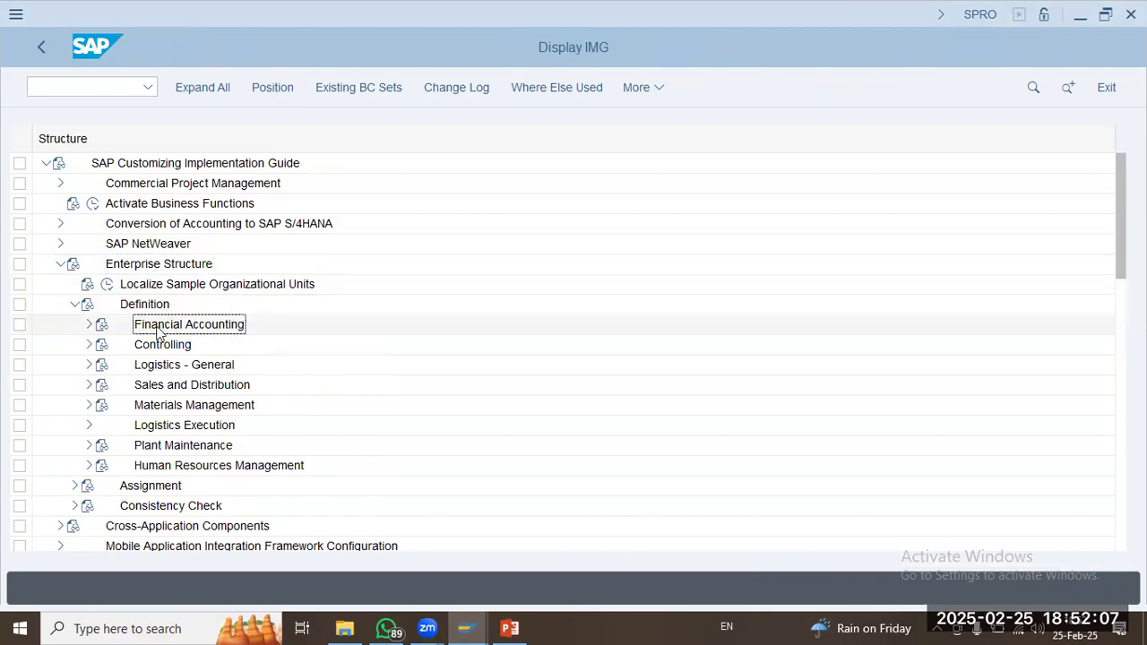
click(143, 269)
click(141, 304)
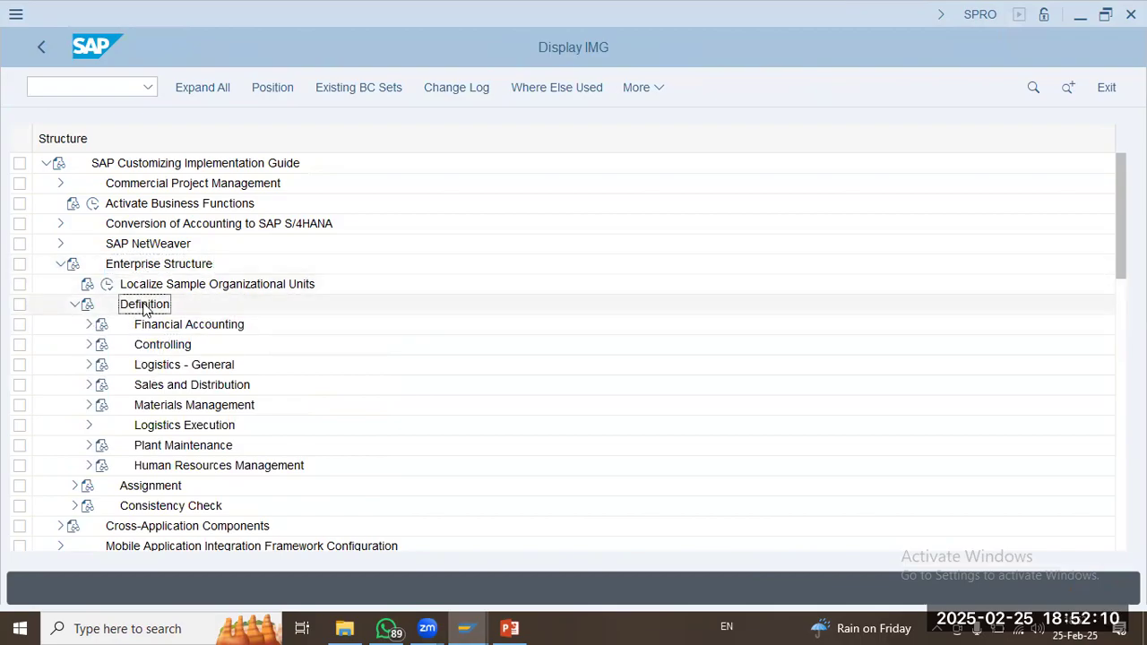
click(89, 326)
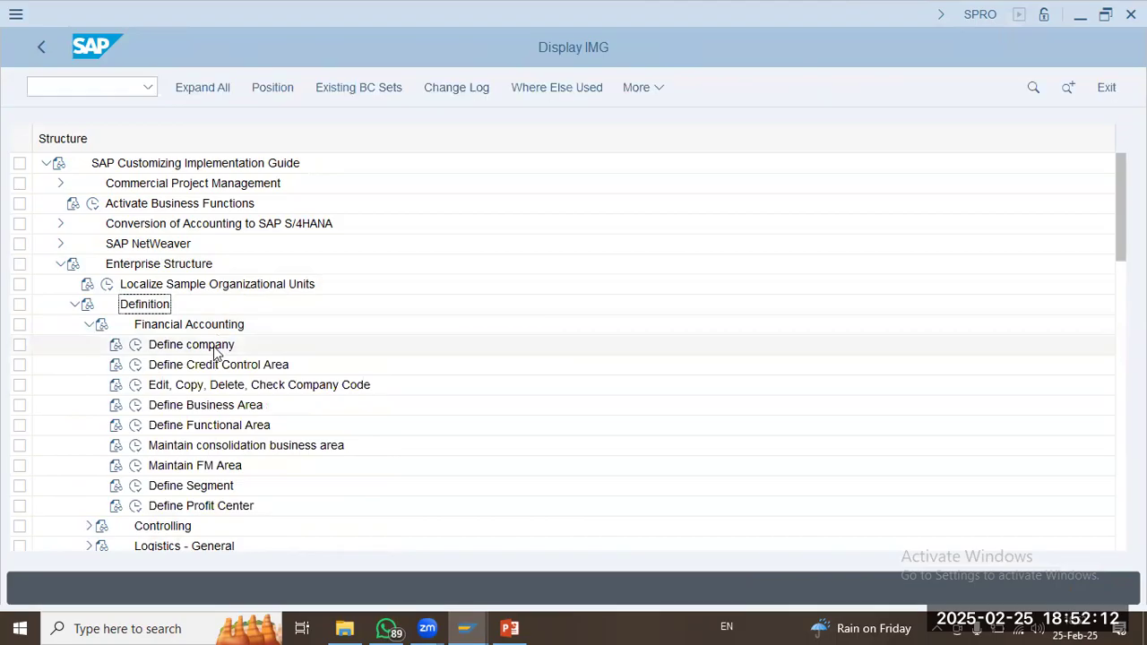
Execute Edit Company Code Data from the company code activities and look through the existing company codes.
click(240, 391)
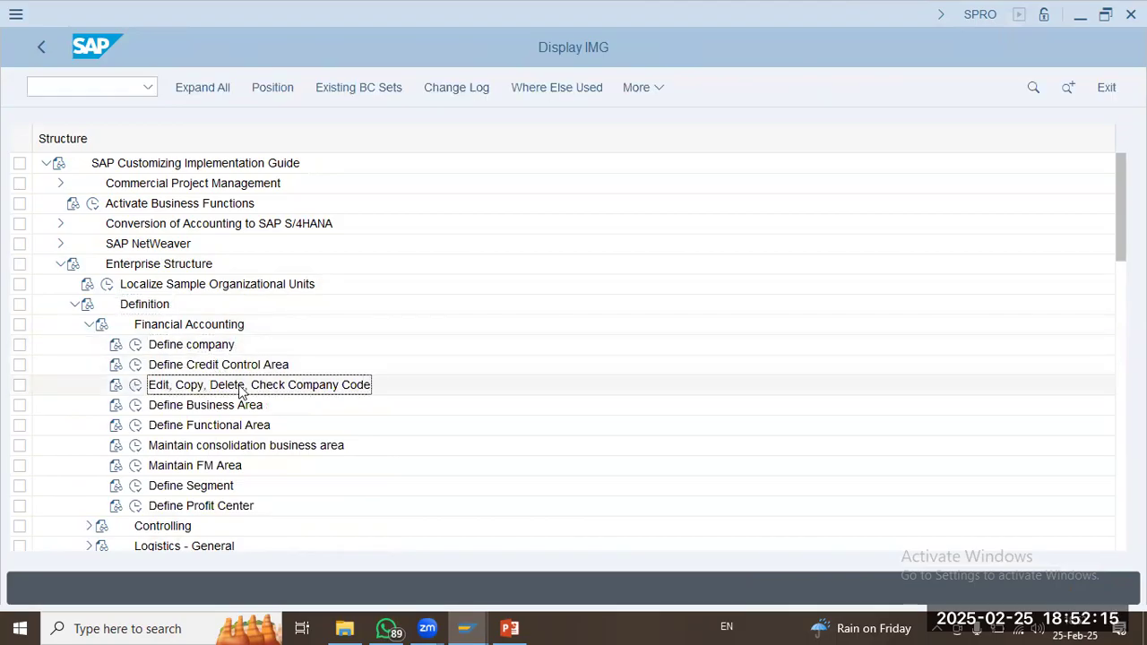
click(135, 386)
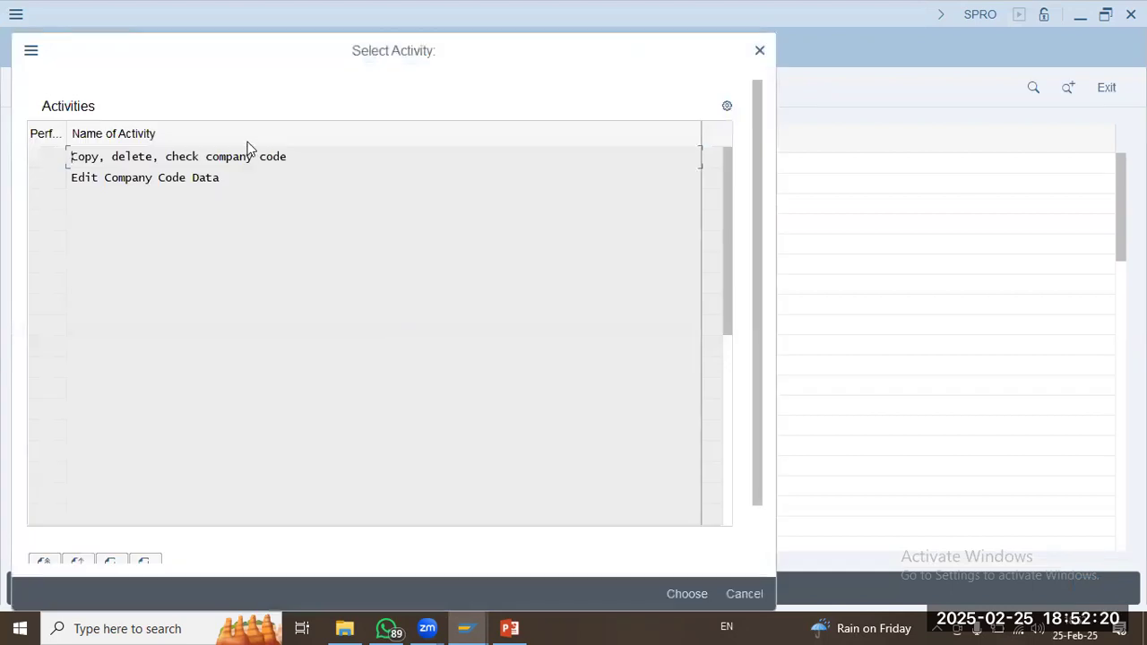
click(166, 177)
double_click(365, 179)
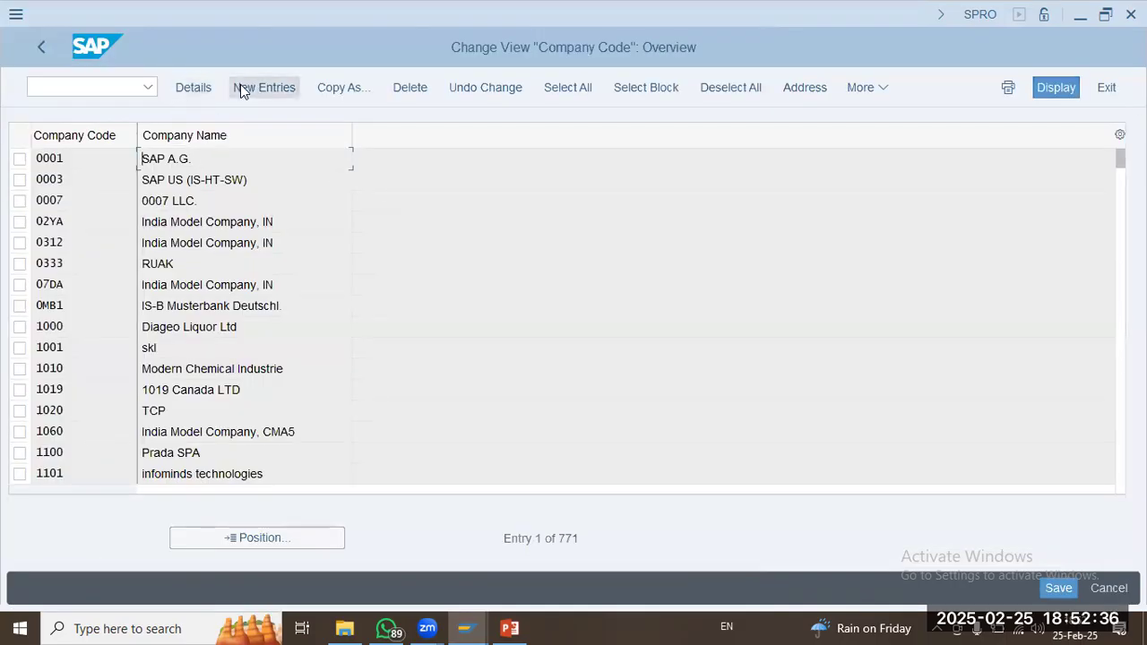
click(203, 304)
click(221, 367)
click(224, 454)
scroll(260, 290, down, 5)
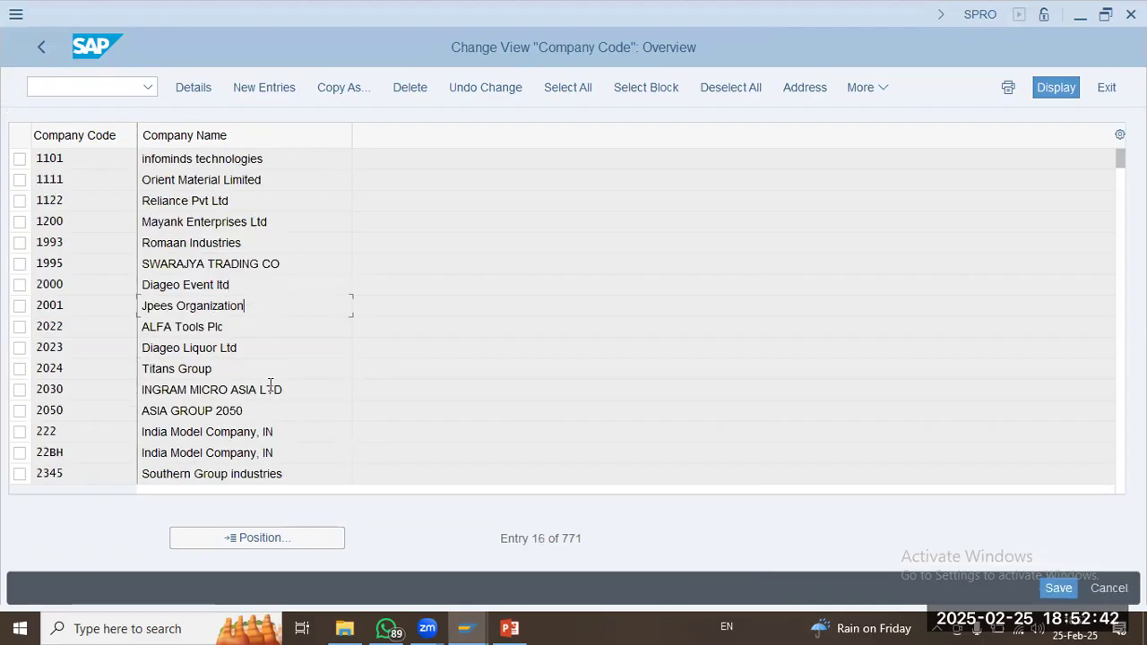
click(281, 451)
Start a new company code entry with code IMCO and company name Irfan Medicos Co.
click(258, 90)
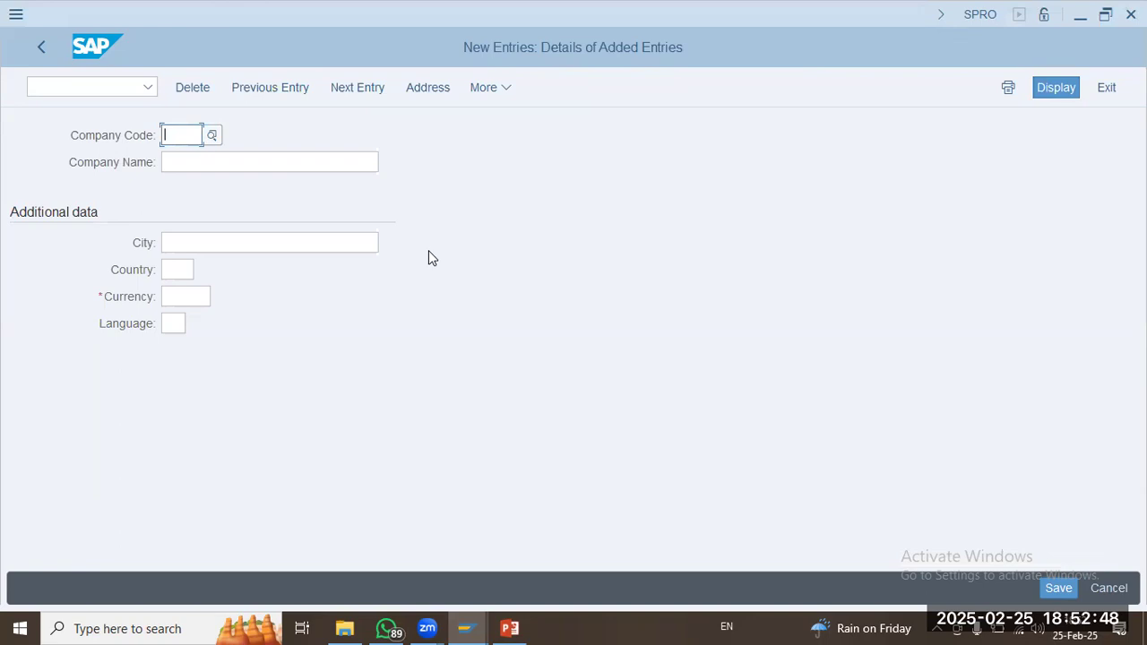
text(I)
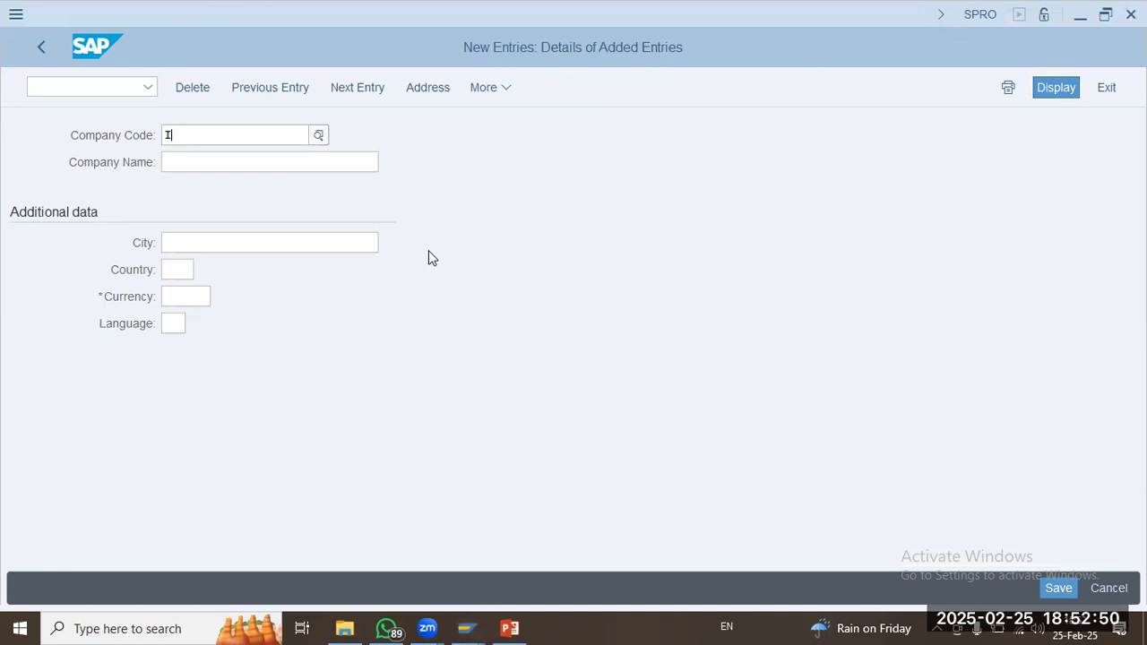
text(M)
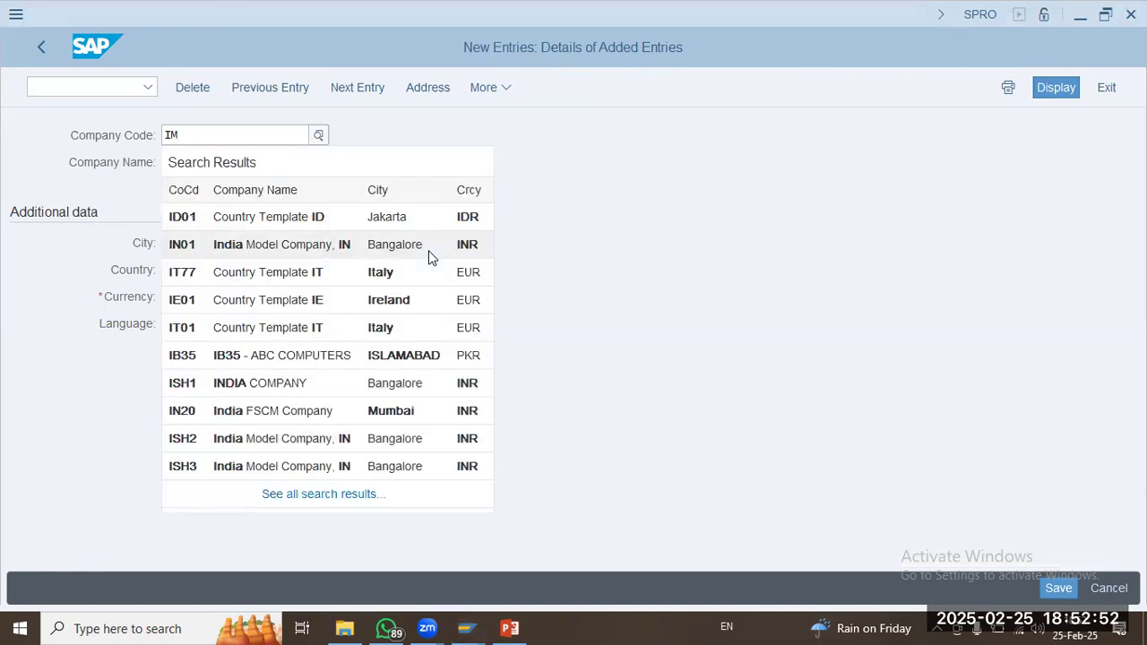
text(C)
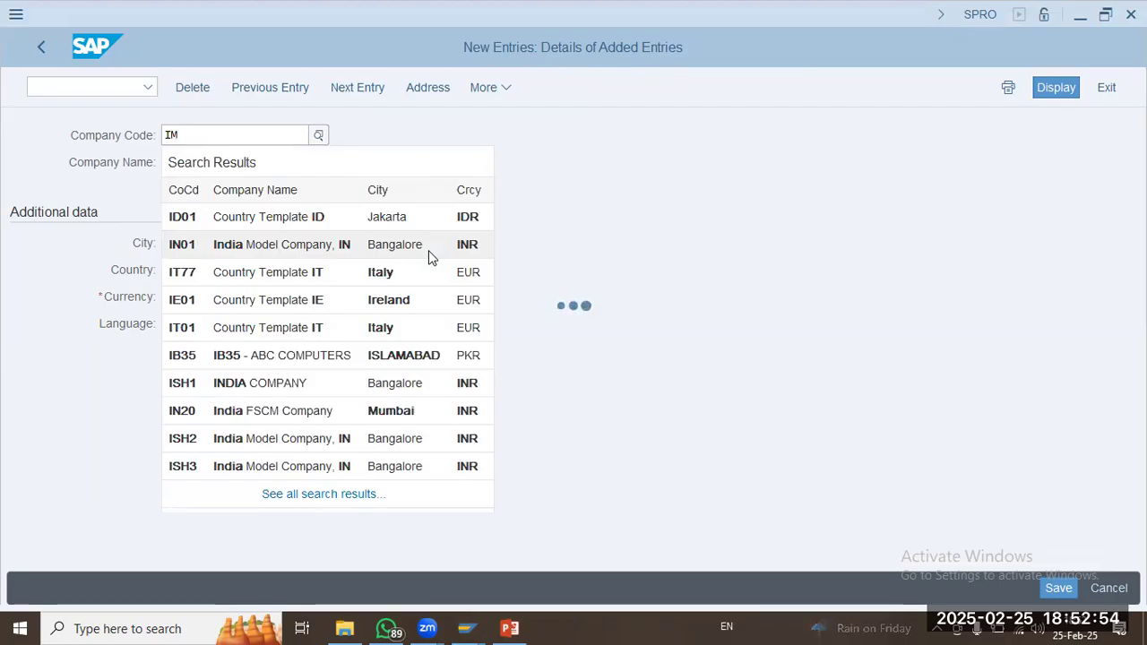
text(O)
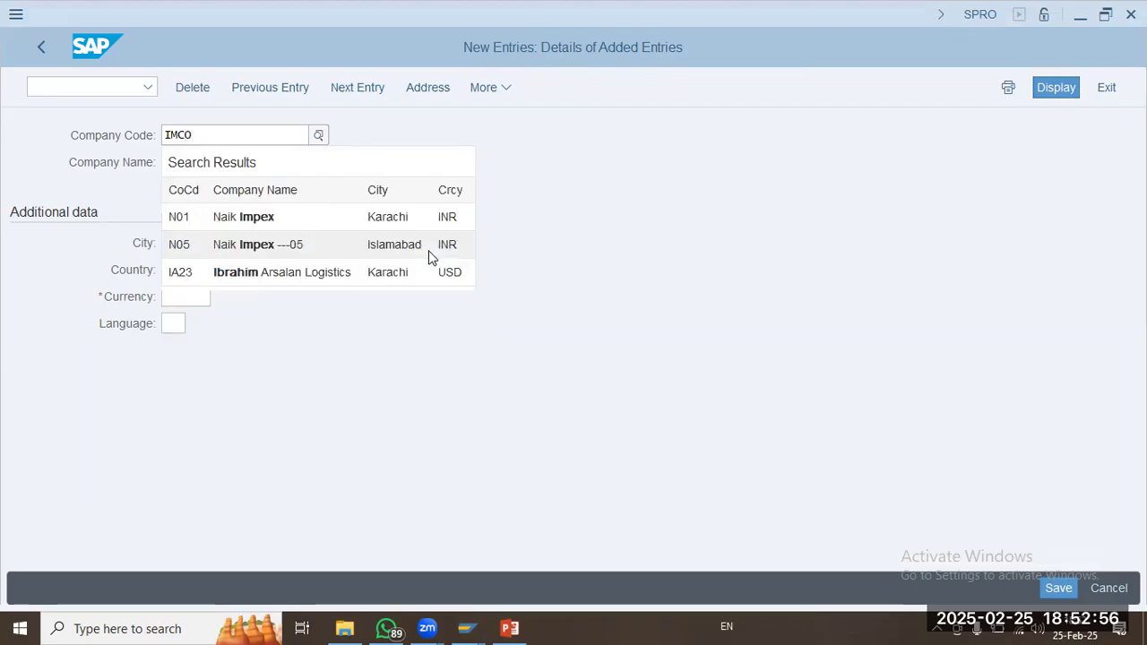
key(Tab)
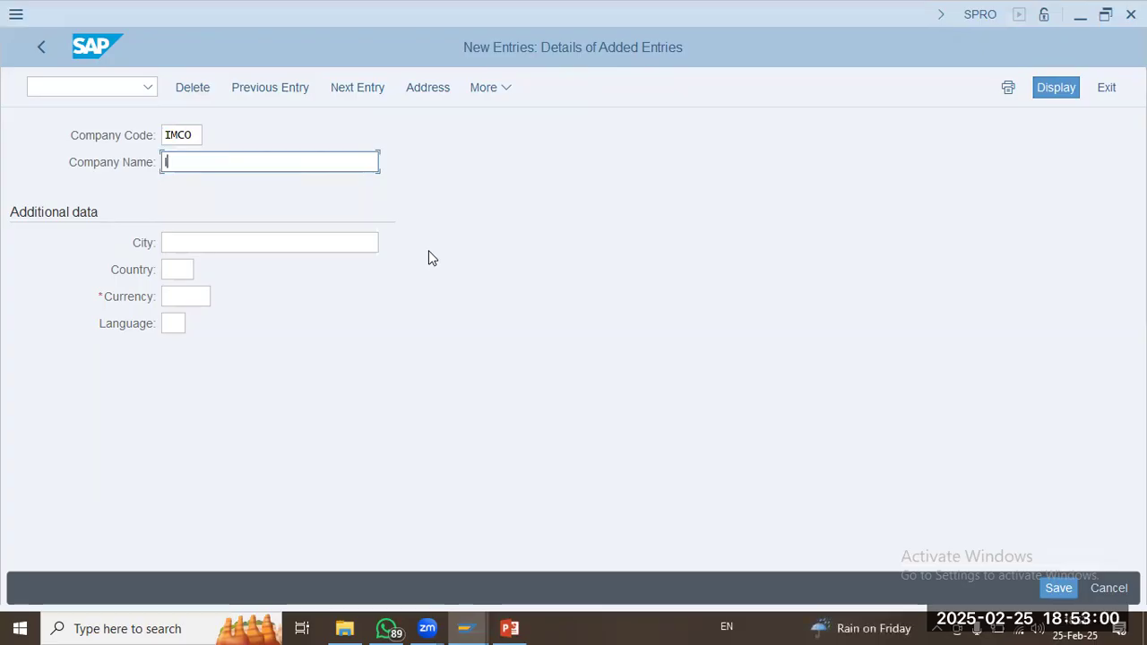
text(an Medicos Co)
Set the company code's city to Dubai, country to AE, currency to AED and language to EN, and save the entry.
key(Tab)
text(Dubai)
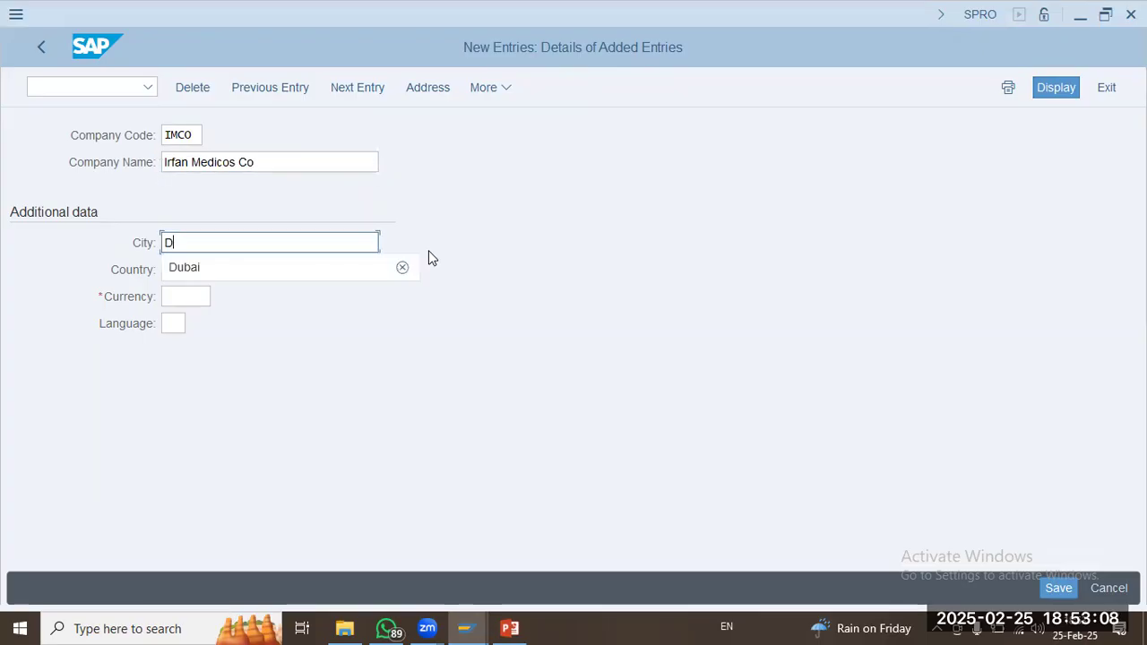
key(Down)
key(Tab)
text(ae)
key(Tab)
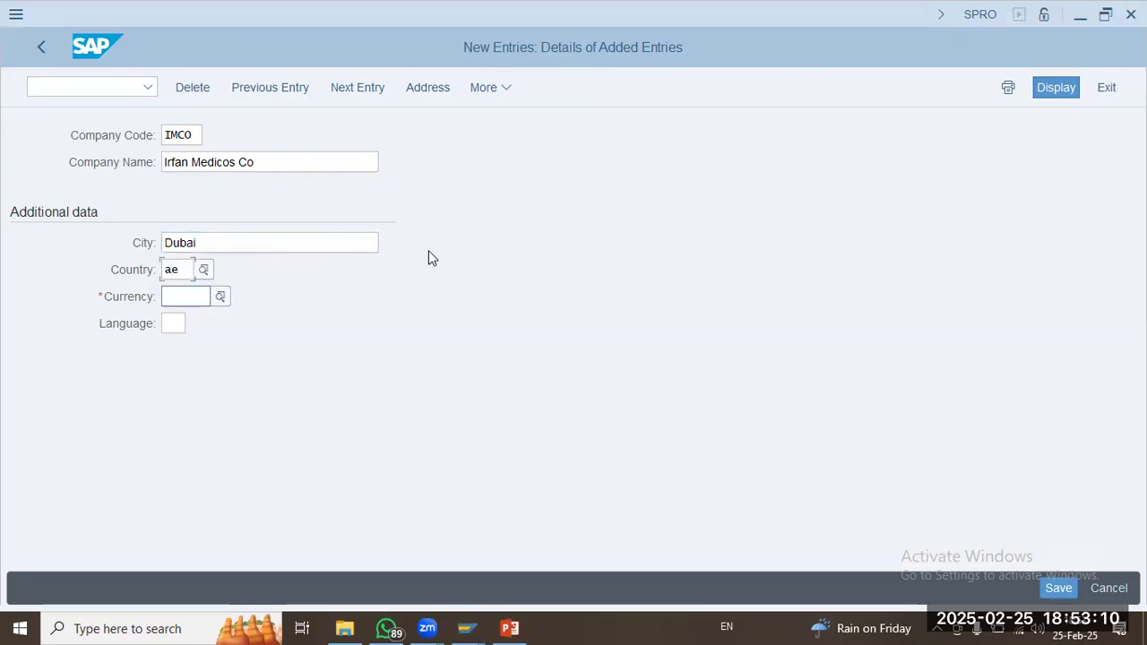
text(aed)
key(Tab)
text(en)
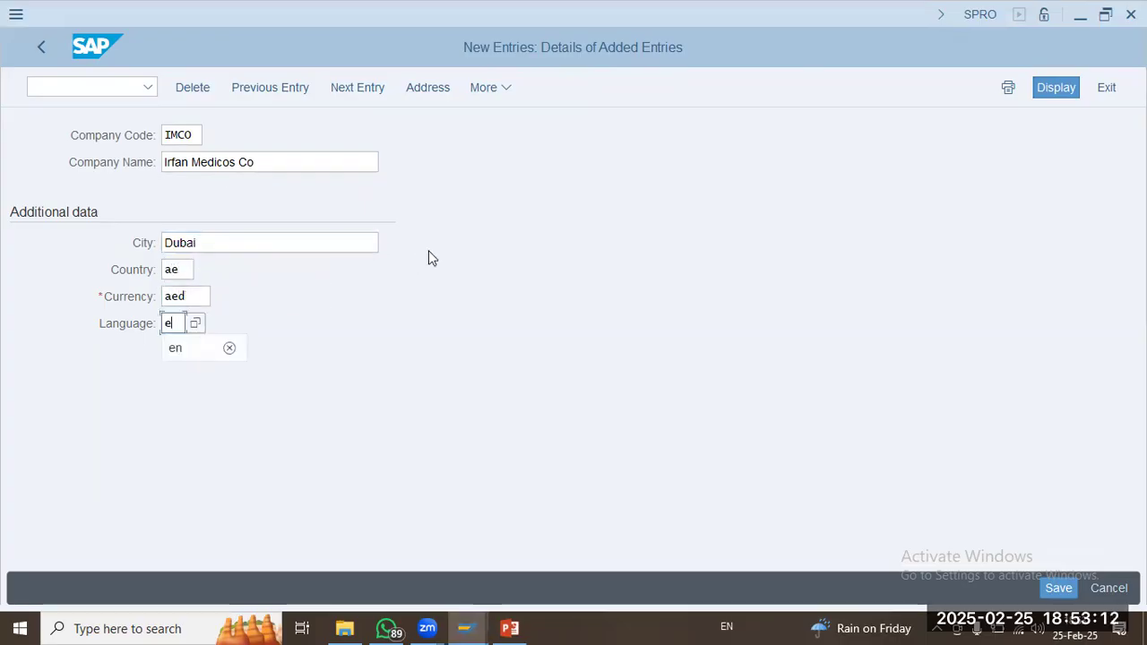
key(Return)
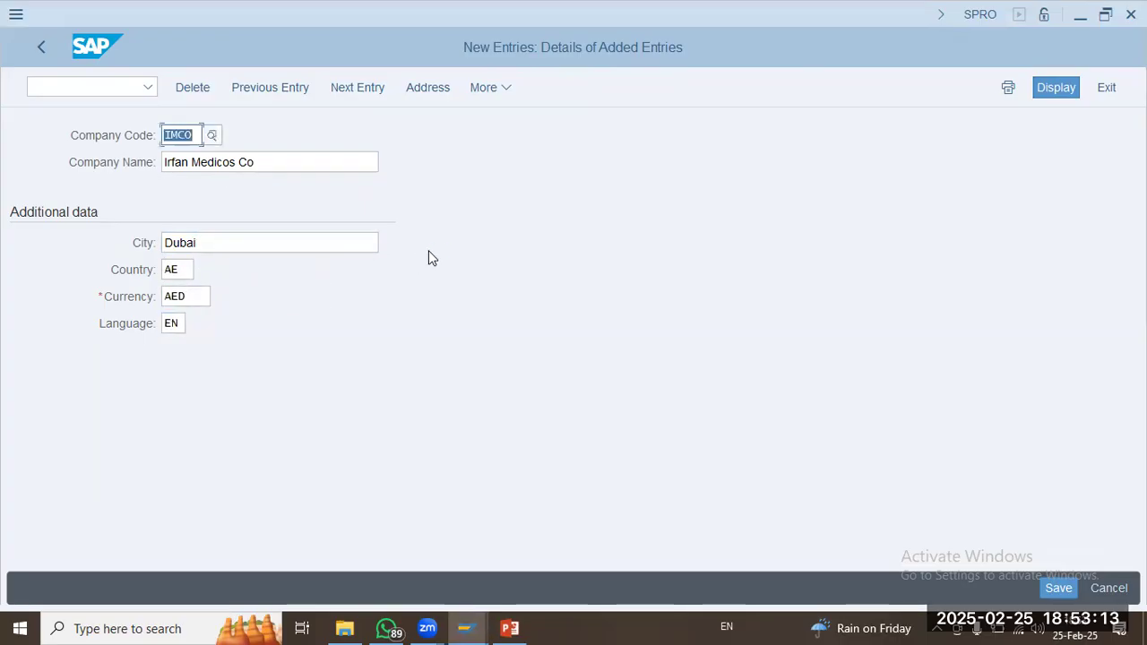
click(1058, 588)
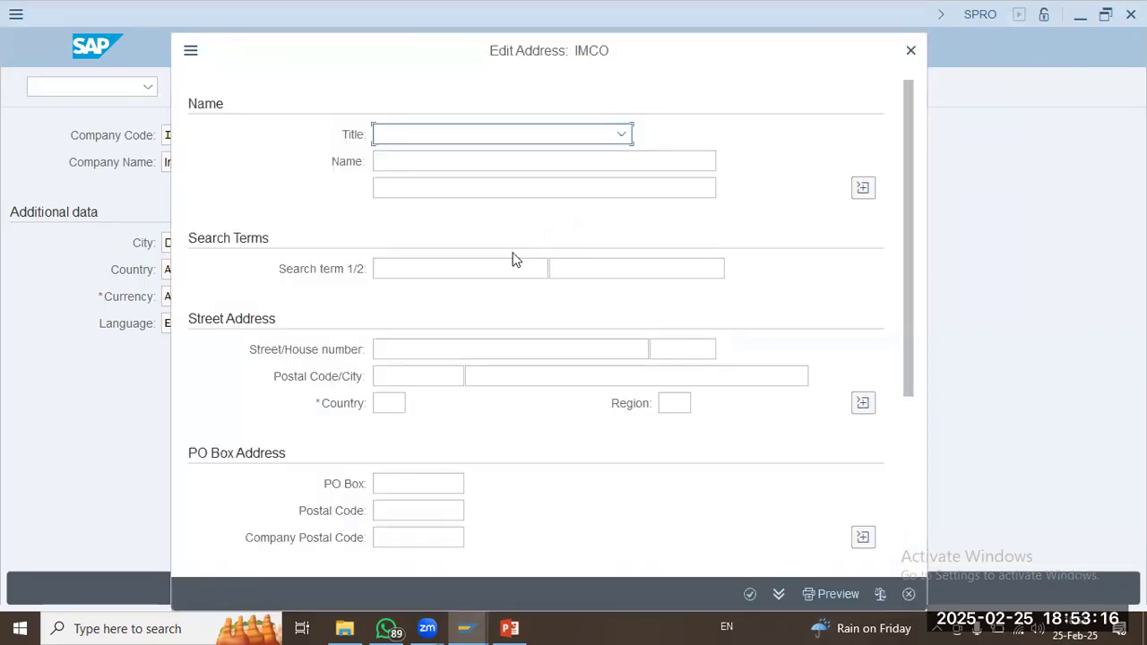
Set the company address's country to AE and its first search term to "IMCO - Irfan Medicos".
click(386, 403)
text(ae)
key(Tab)
click(426, 271)
text(IMCO)
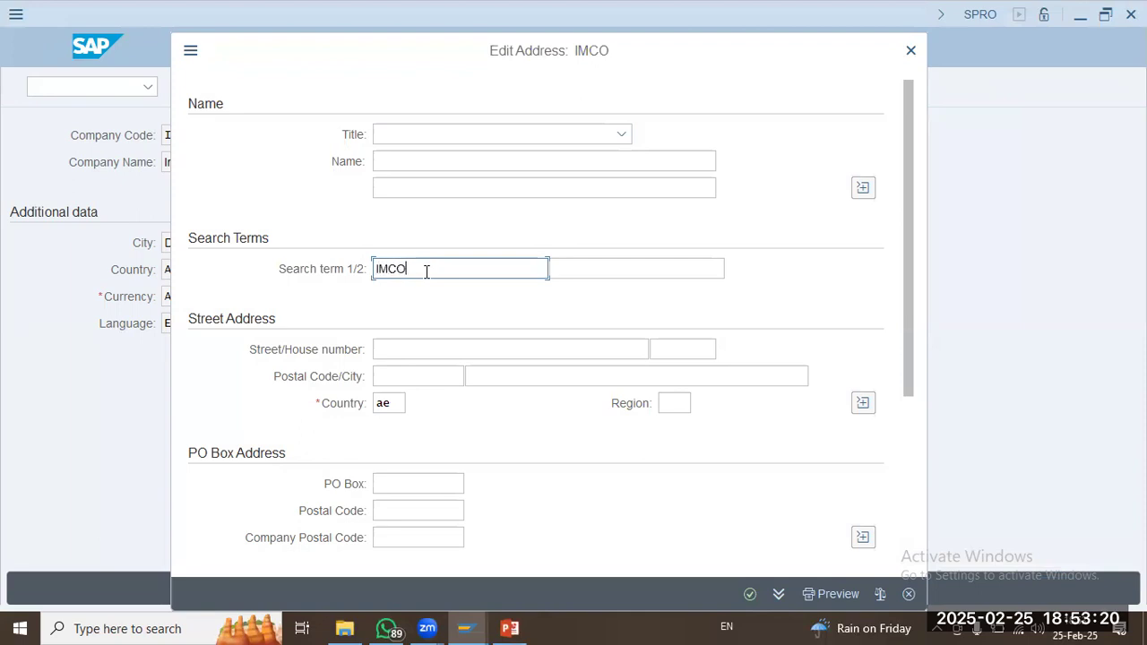
text( - Imaan)
key(BackSpace)
key(BackSpace)
key(BackSpace)
key(BackSpace)
text(rfan Medico)
Copy the first search term, "IMCO - Irfan Medicos", into the second search term and confirm the address.
key(Tab)
text(IM)
key(shift+Tab)
key(ctrl+c)
key(Tab)
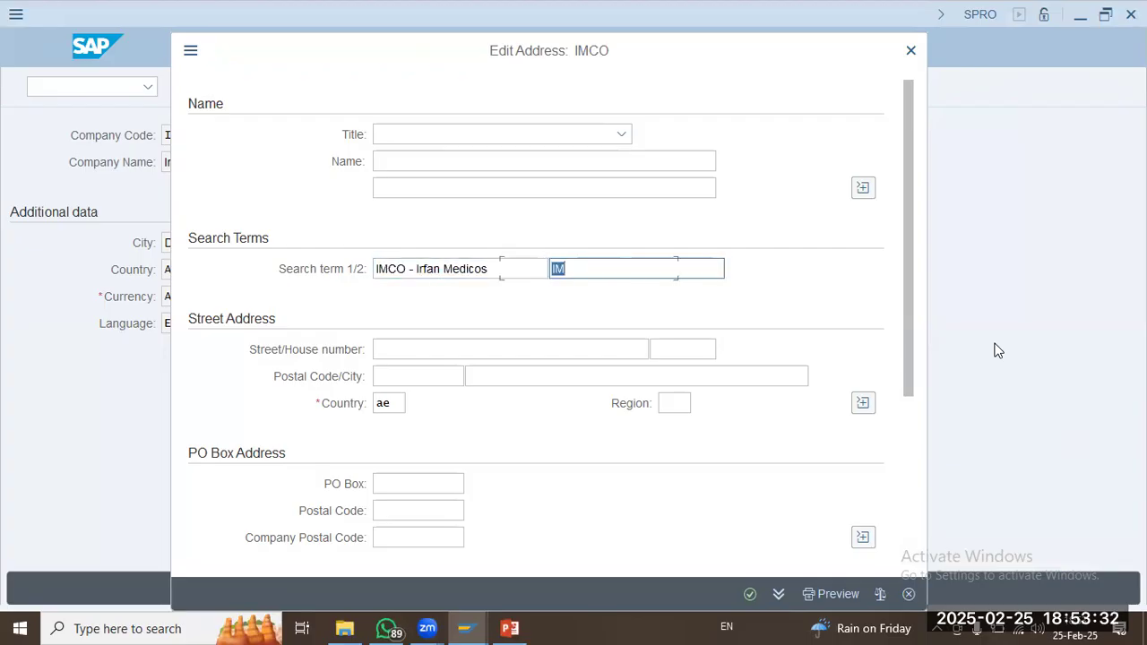
key(ctrl+v)
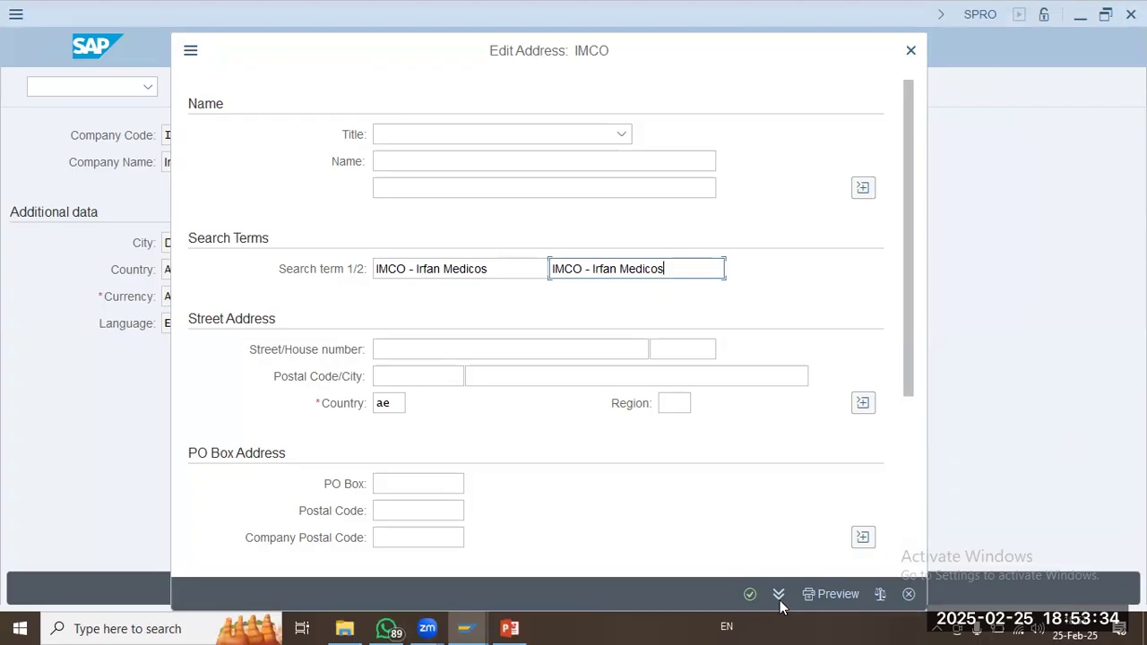
click(751, 595)
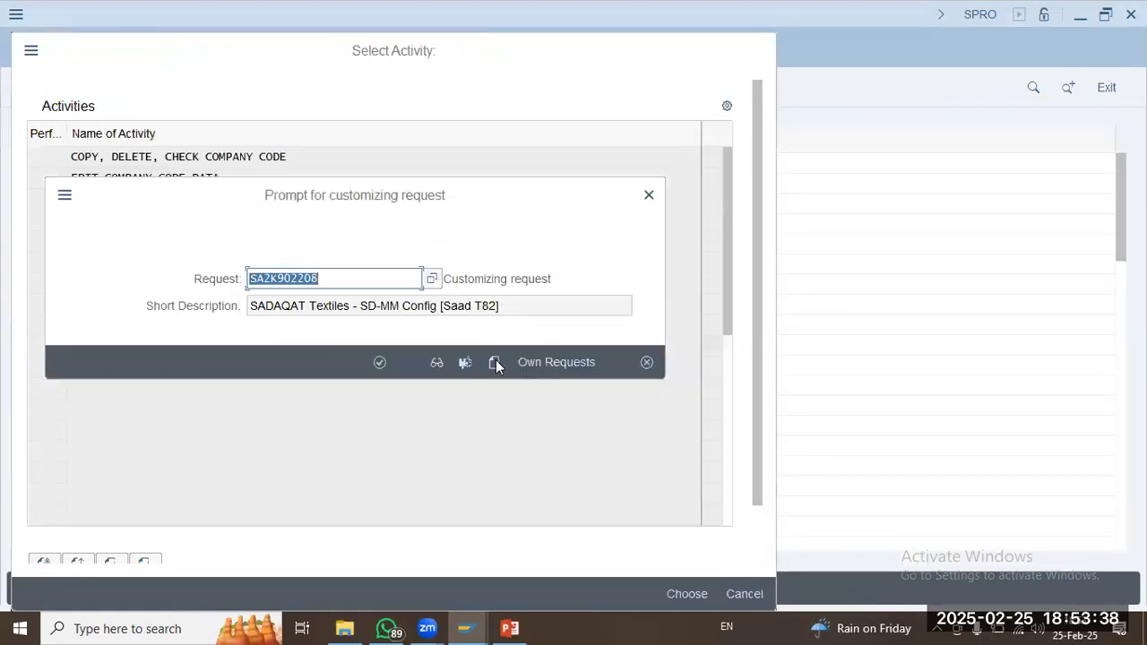
Start a new customizing request and enter "IMCO-FICO Config" as its short description.
click(494, 363)
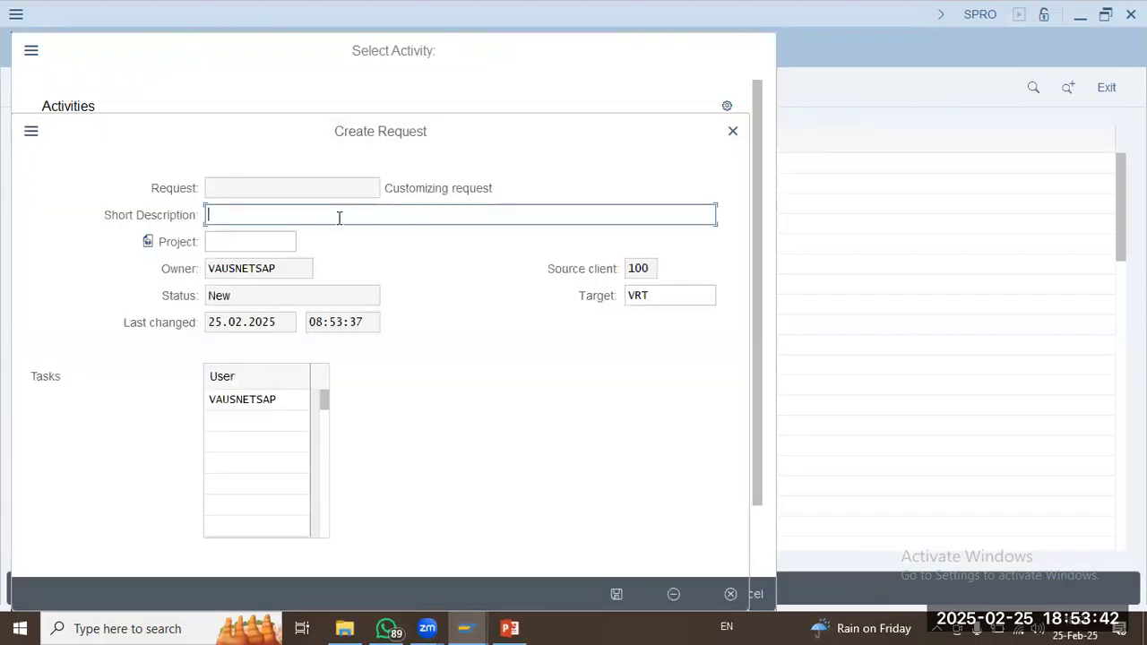
key(ctrl+v)
key(BackSpace)
key(BackSpace)
key(BackSpace)
key(BackSpace)
key(BackSpace)
key(BackSpace)
key(BackSpace)
key(BackSpace)
key(BackSpace)
key(BackSpace)
key(BackSpace)
key(BackSpace)
key(BackSpace)
key(BackSpace)
key(BackSpace)
text(-fICO)
key(BackSpace)
key(BackSpace)
key(BackSpace)
text(ICO Config )
Complete the request's short description with the person's first name and "T85" in square brackets, and save the request.
text(- p)
text(S)
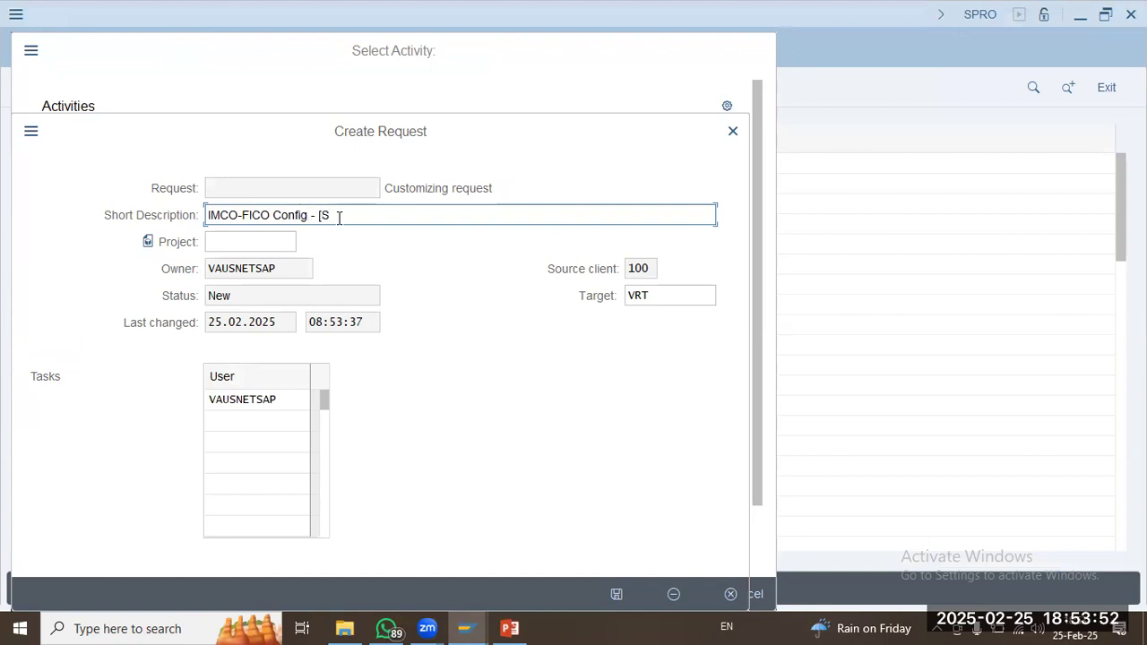
text(on)
text(hail - T85])
click(617, 594)
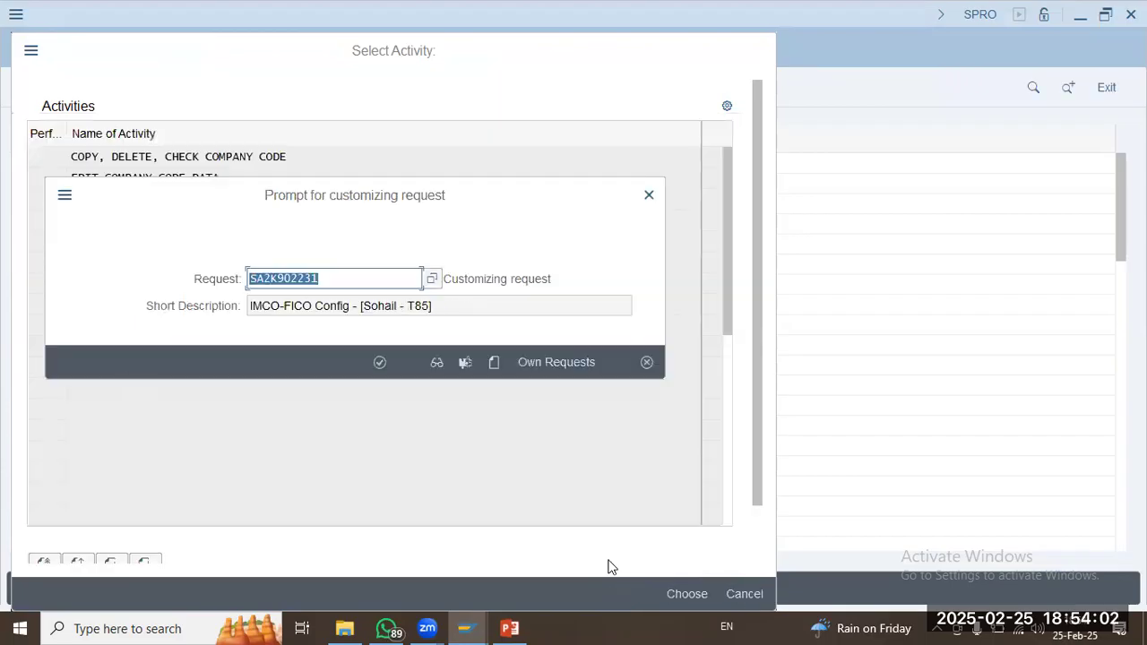
Confirm the IMCO-FICO Config customizing request to record the IMCO company code entry.
key(Tab)
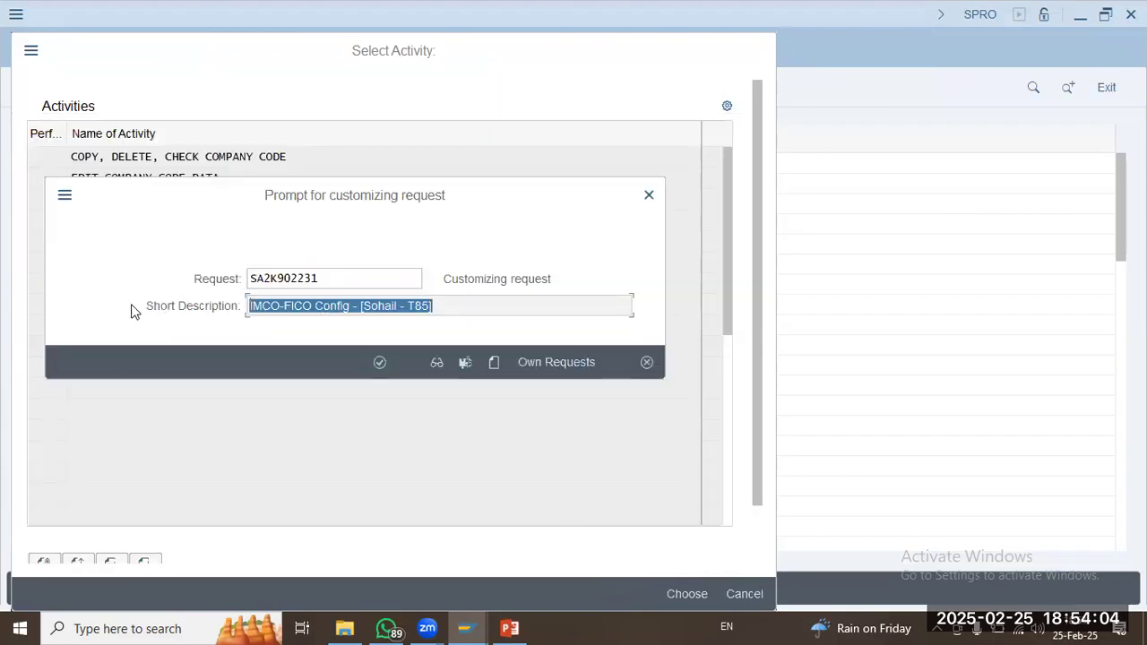
click(380, 363)
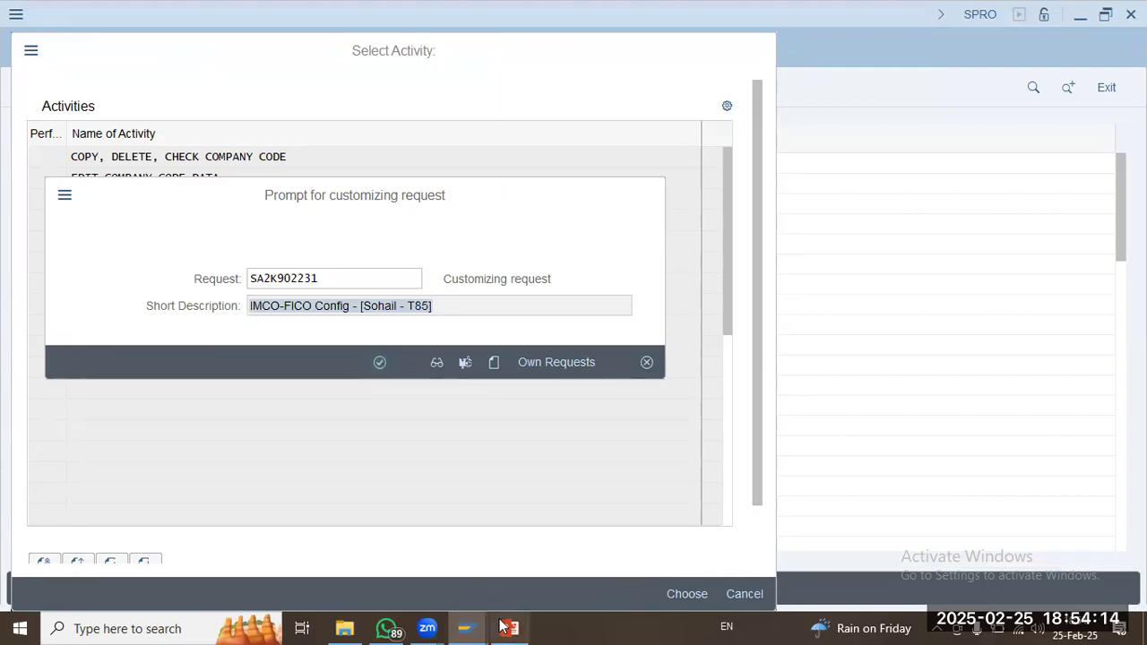
Switch to the SAP FICO Lecture #1 presentation in PowerPoint and review the company code copying notes on slide 2.
key(alt+Tab)
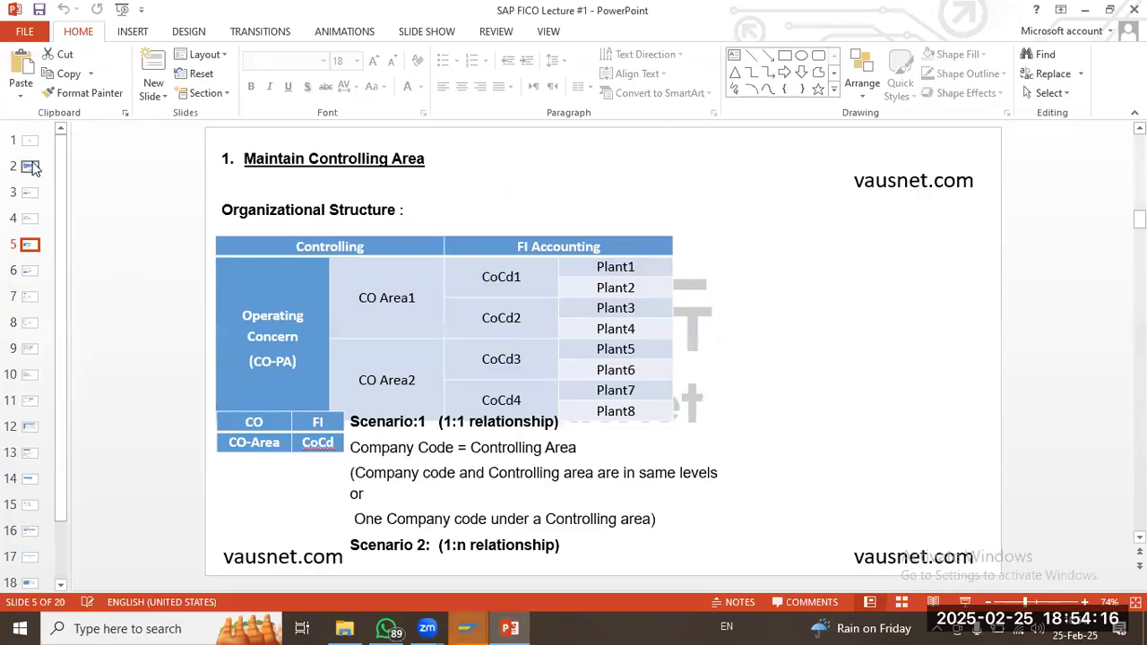
click(33, 156)
click(34, 176)
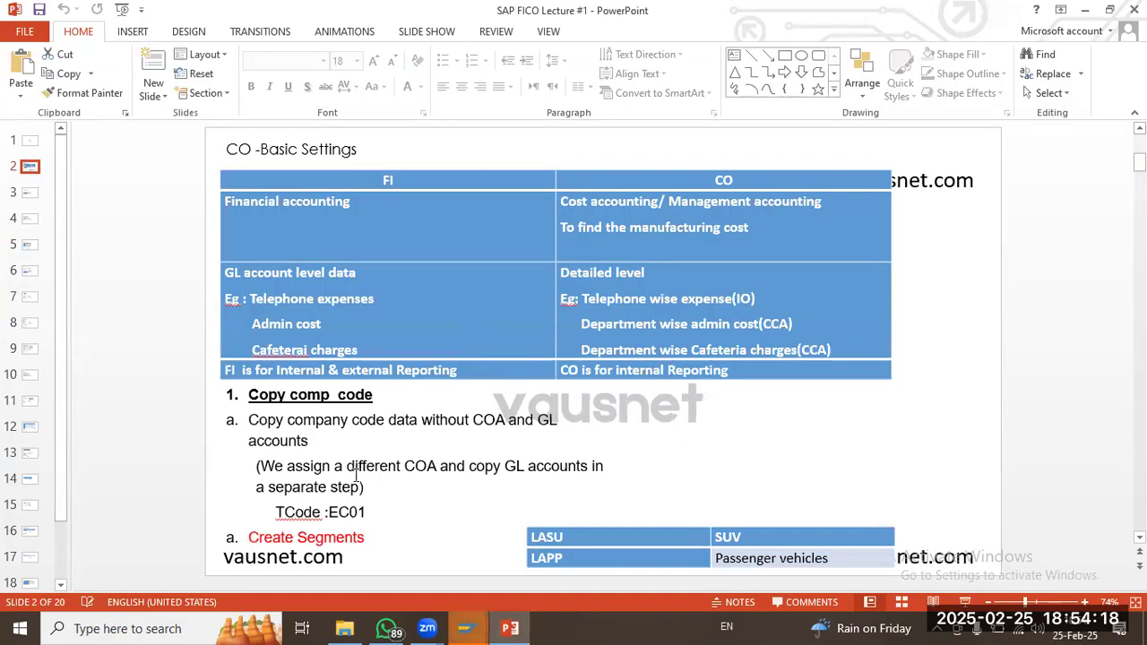
click(284, 419)
click(509, 420)
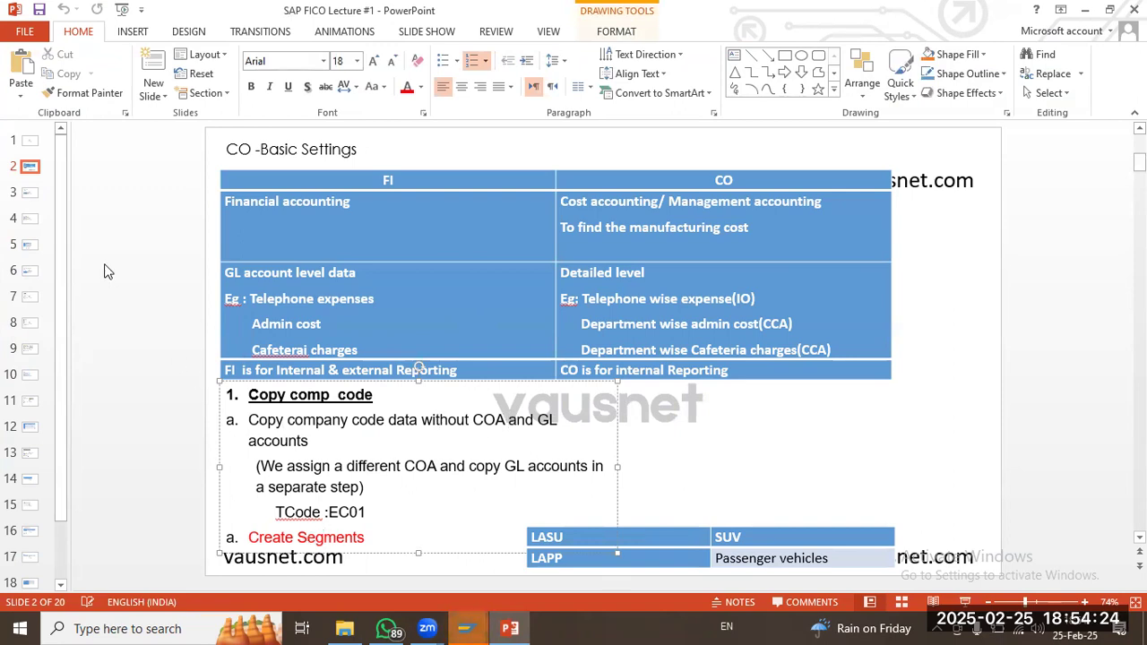
Switch back to SAP and leave the IMCO company code entry and its activity selection for the IMG structure.
mouse_move(459, 625)
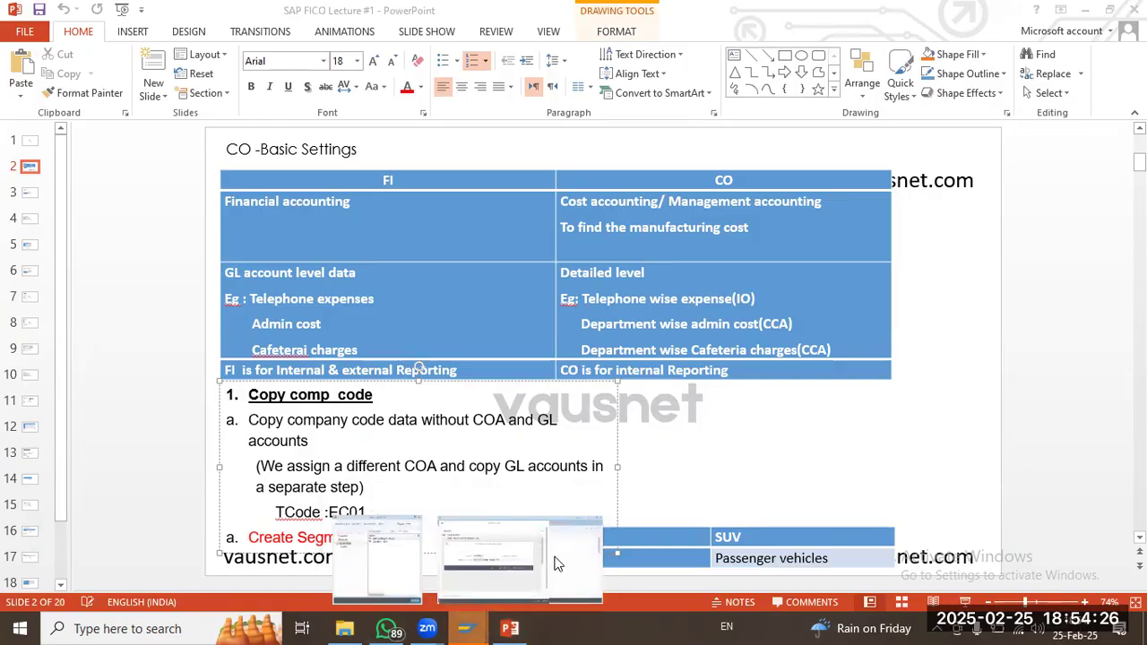
click(562, 565)
click(43, 49)
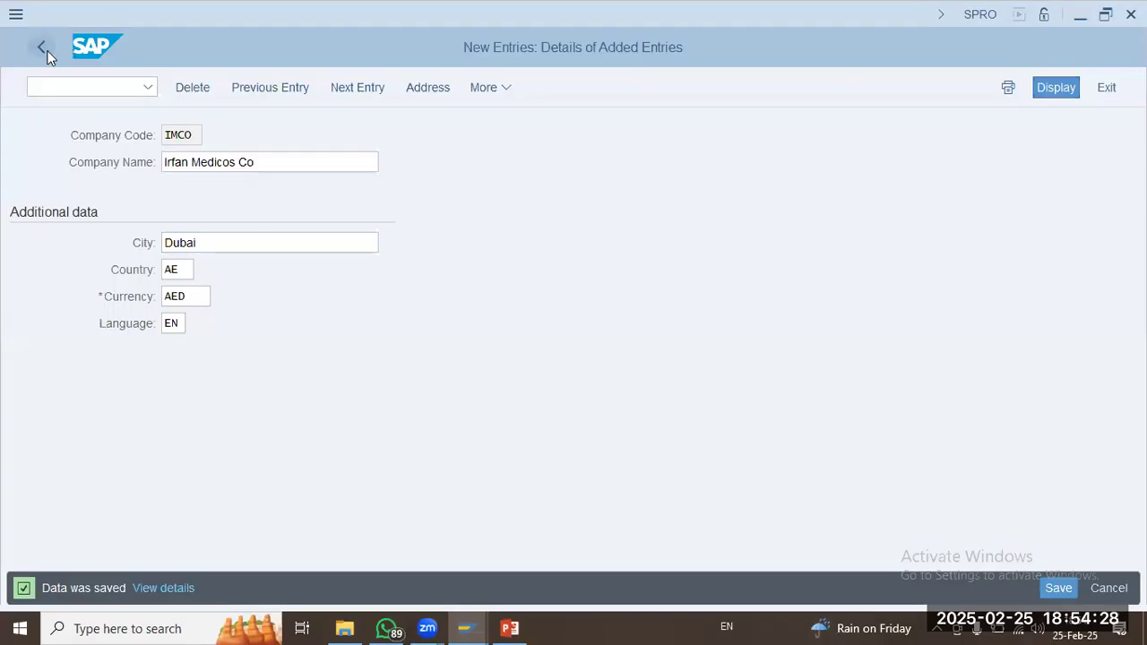
click(47, 54)
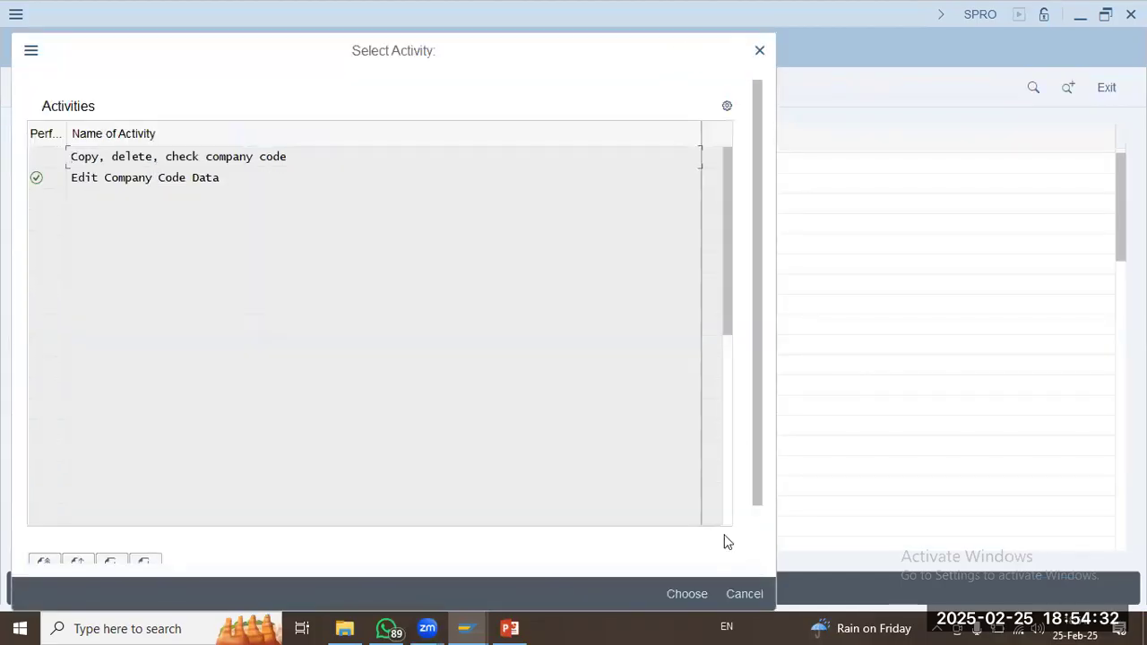
click(745, 594)
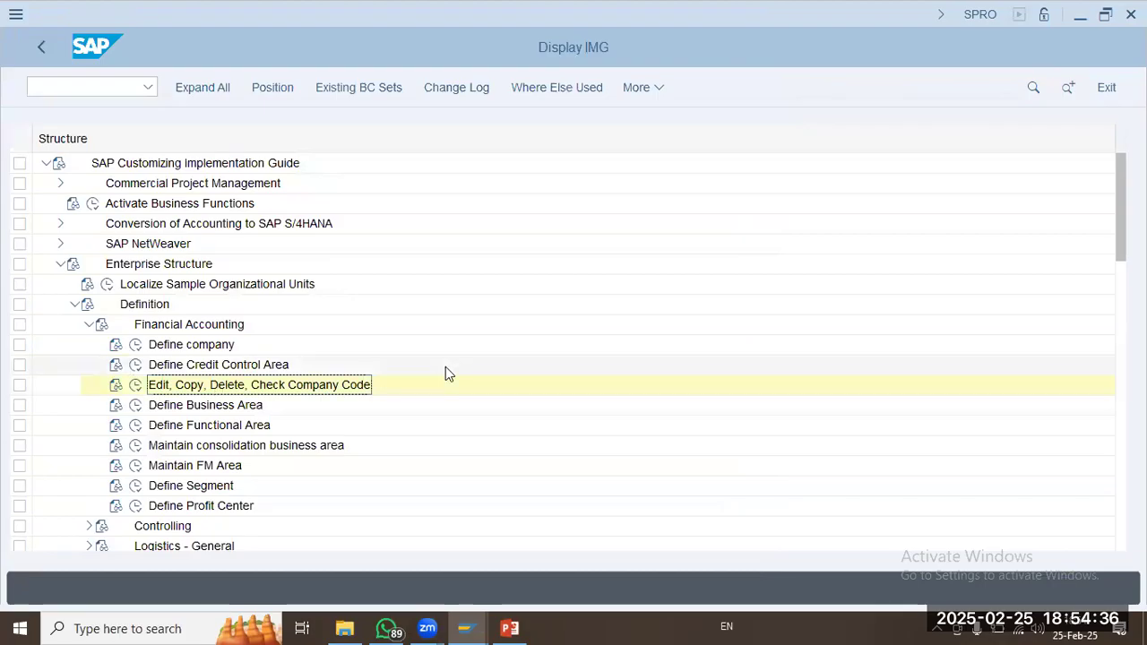
Open Define Segment, start new entries, and check the example segment codes on the PowerPoint slide before returning to SAP.
click(135, 485)
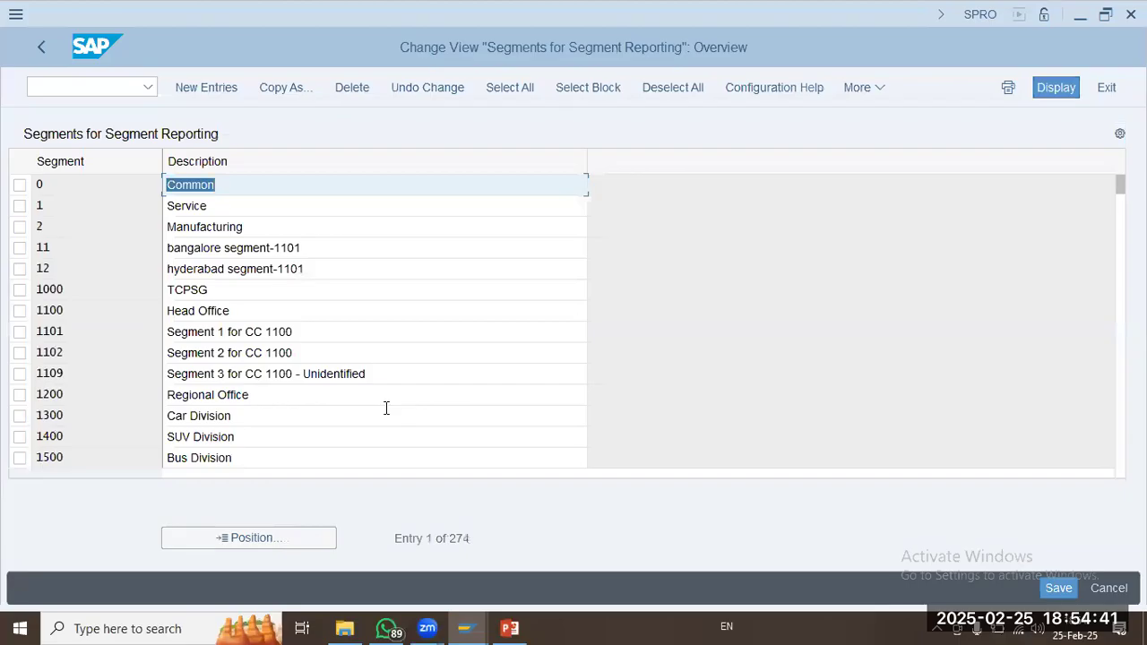
click(196, 88)
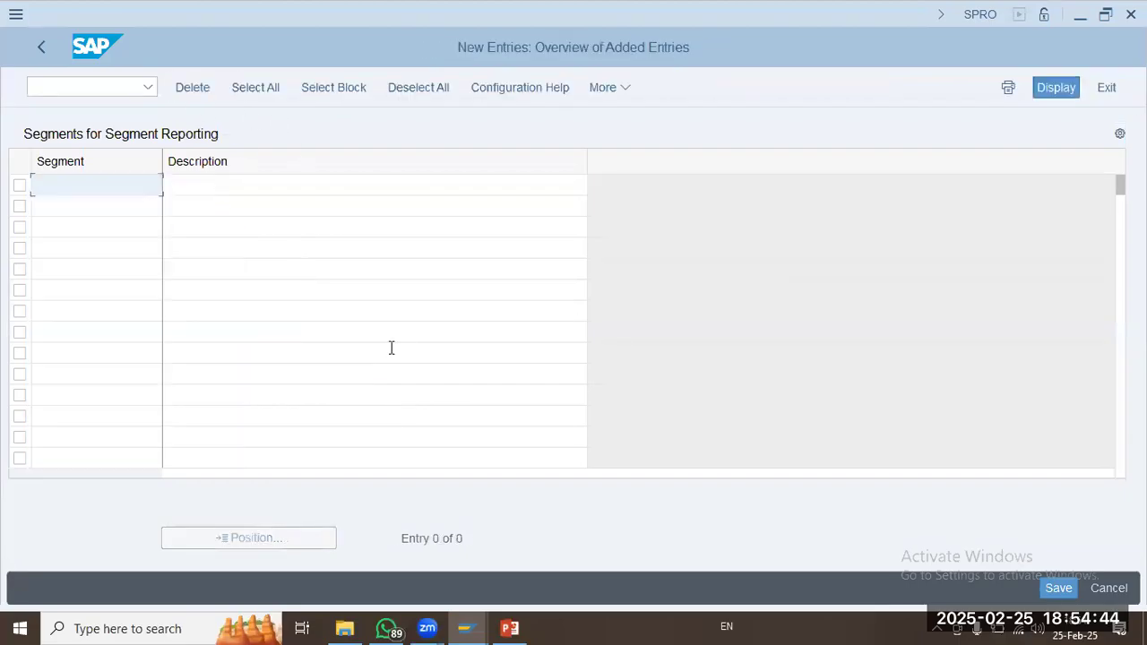
click(510, 628)
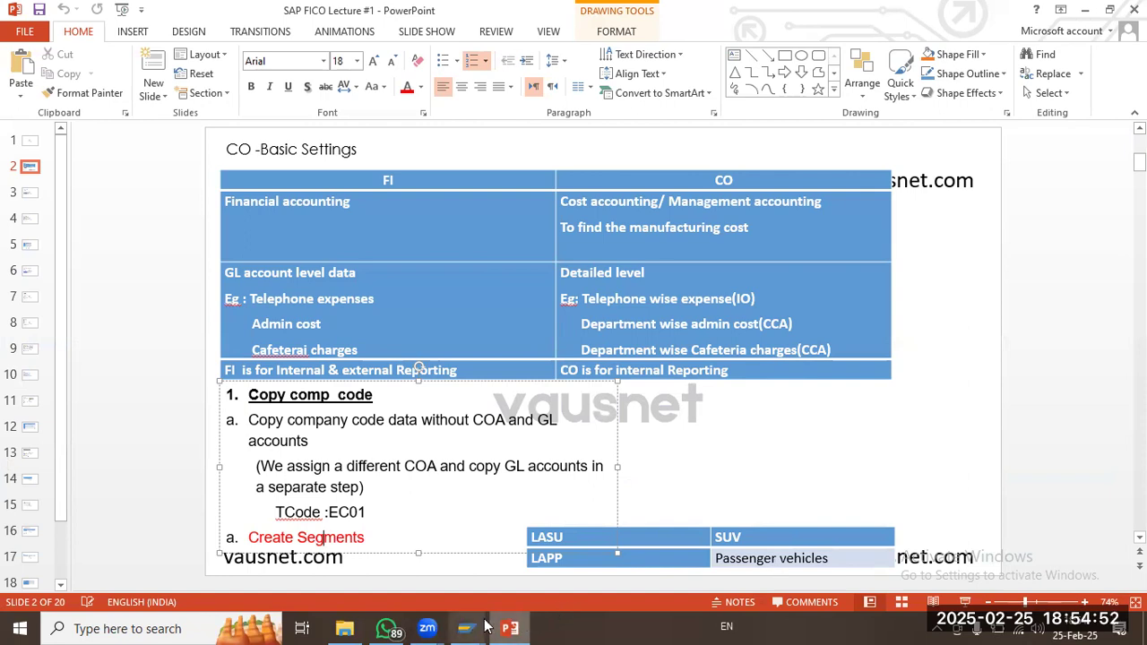
mouse_move(466, 628)
click(519, 560)
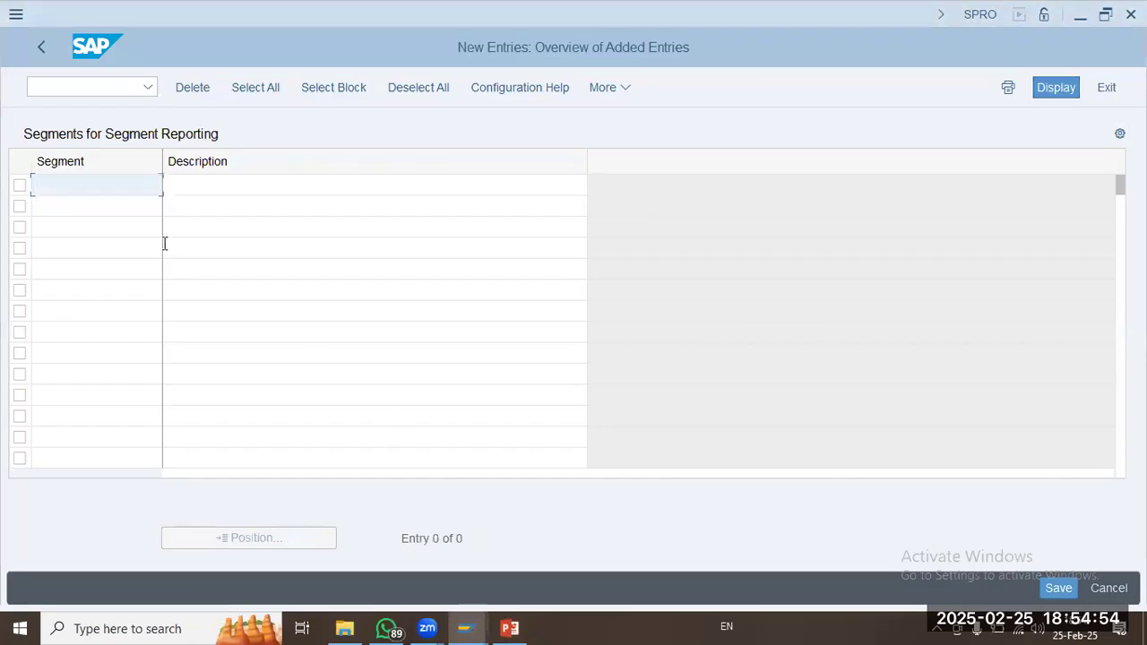
Enter segment IMSU with the description "Irfan Medicos SUV Div".
text(imsu)
key(Tab)
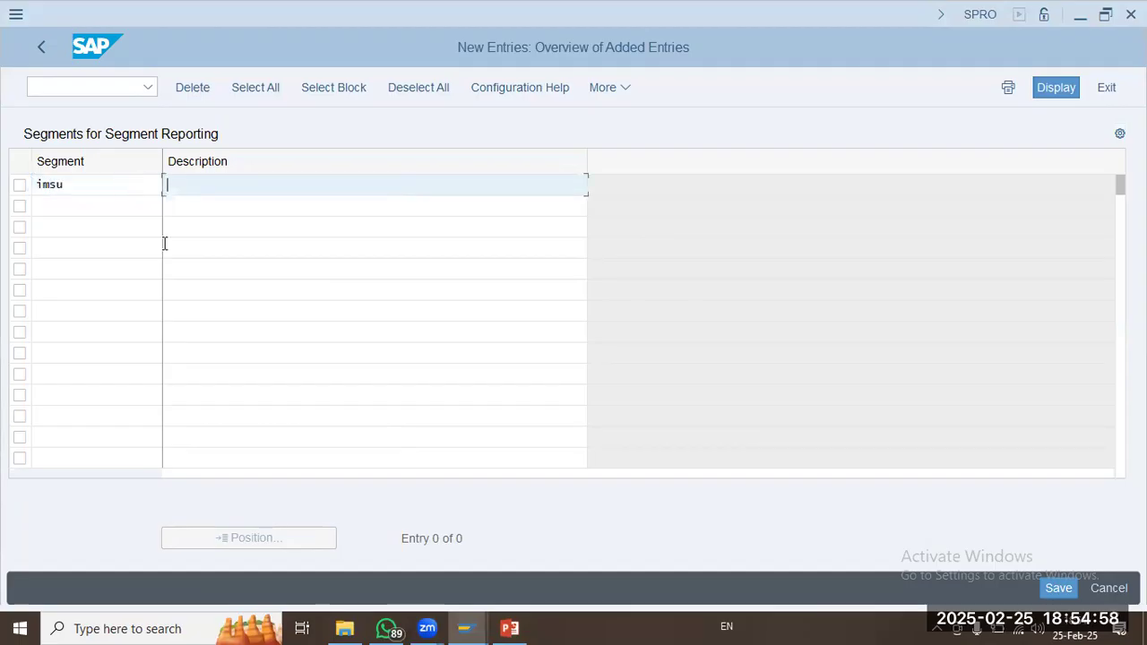
text(Irfan Med)
text(icos SUV)
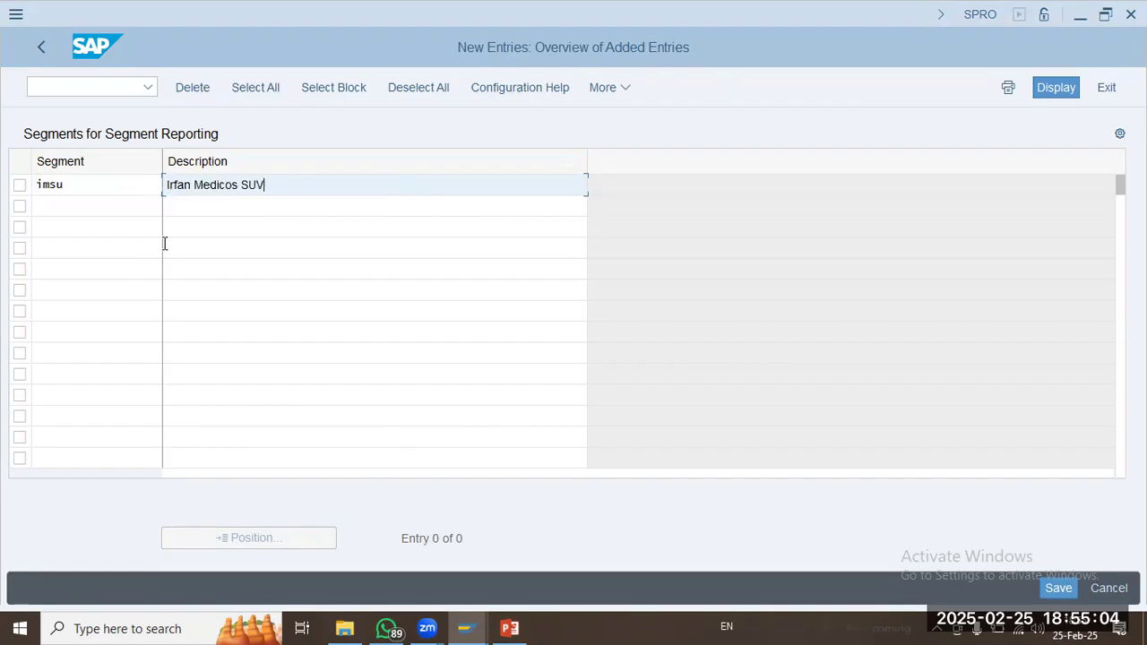
text( Div)
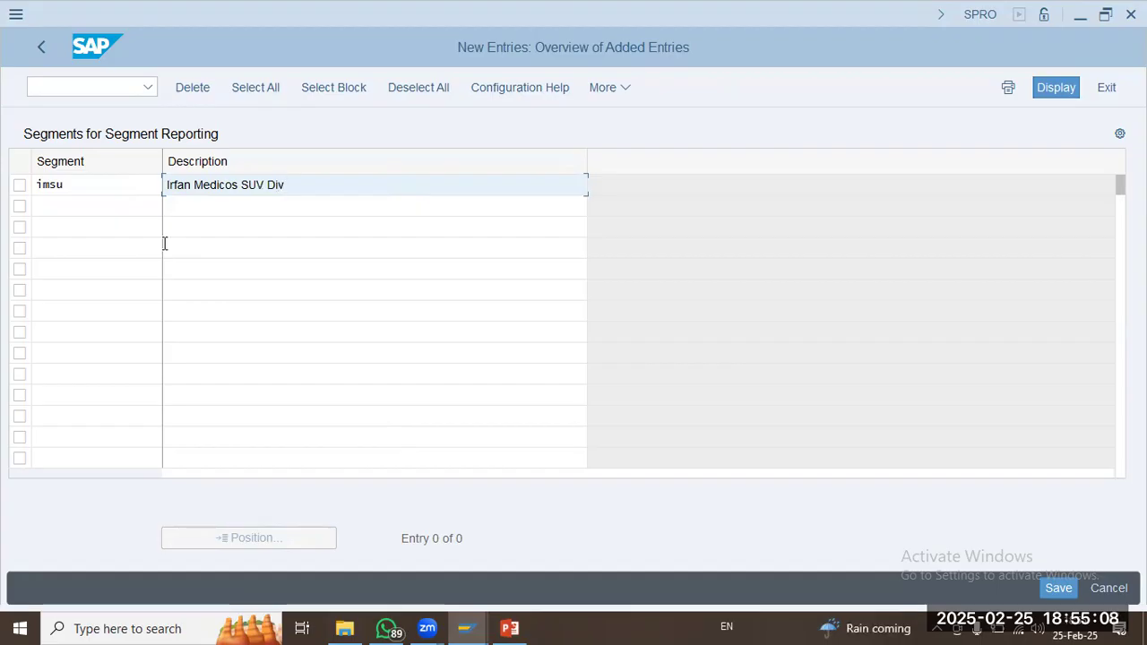
Add segment IMPP with the description "Irfan Medicos Passenger Vehicles" and validate the entries.
key(Tab)
text(IMPP)
key(Tab)
text(Irfan Medi)
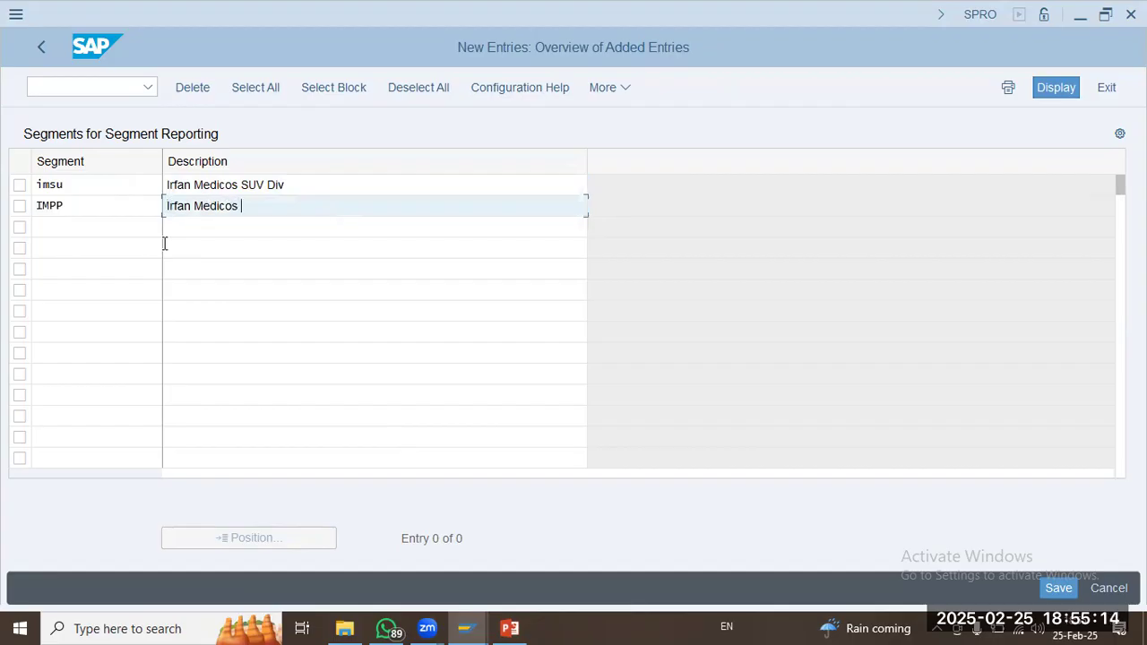
text(cos Passenter)
key(BackSpace)
text(er Vehic)
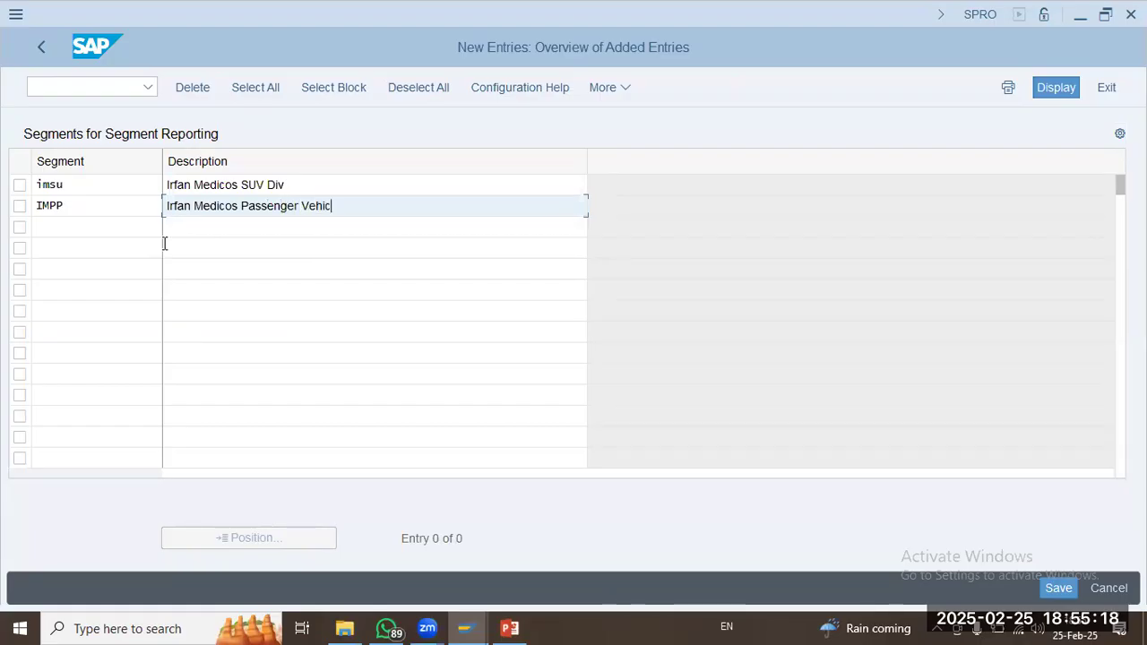
text(les)
key(Return)
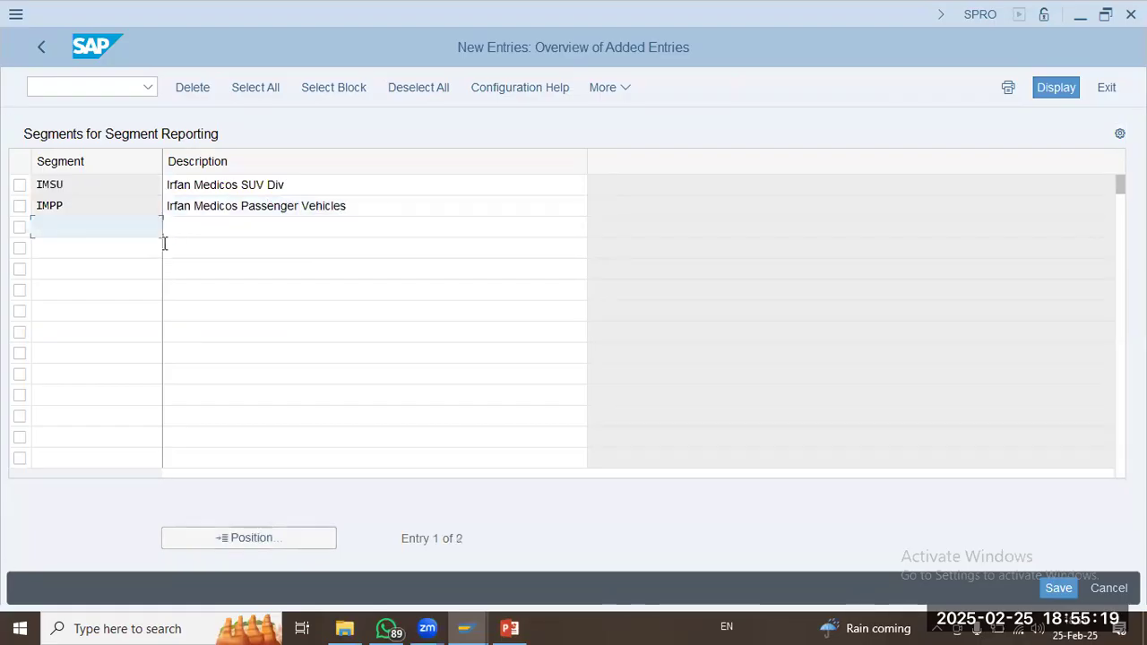
Save the two new segments under the IMCO-FICO Config customizing request.
click(1046, 588)
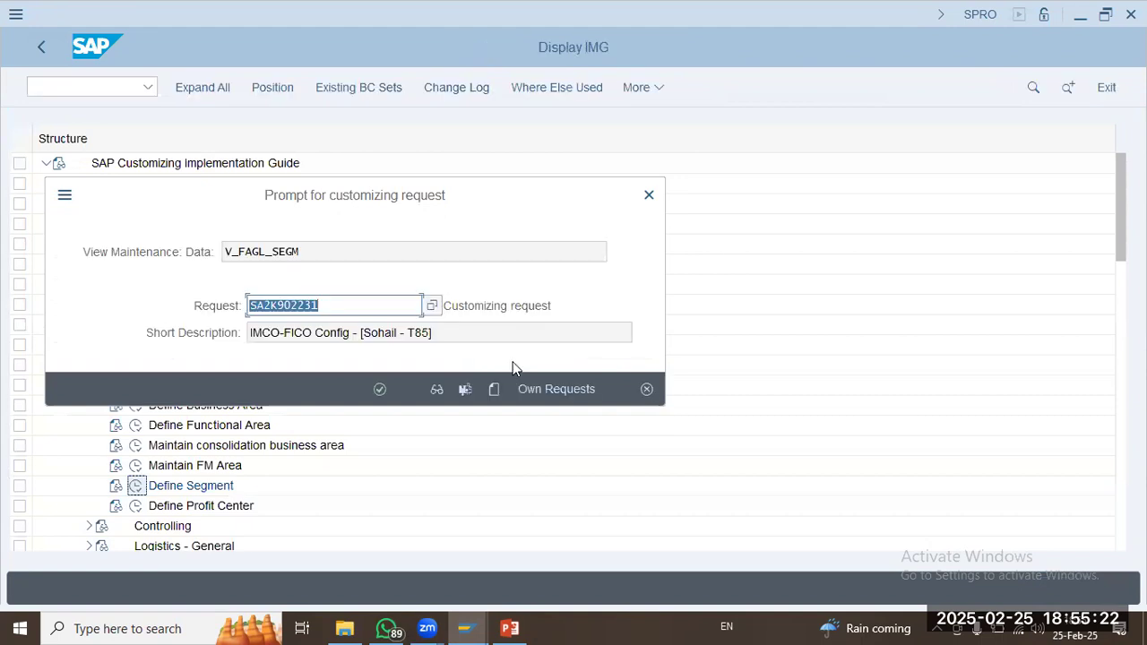
key(Tab)
click(378, 391)
Switch to the PowerPoint lecture and review the completed tasks on slide 2 and the Copy FSV task on slide 3.
click(509, 628)
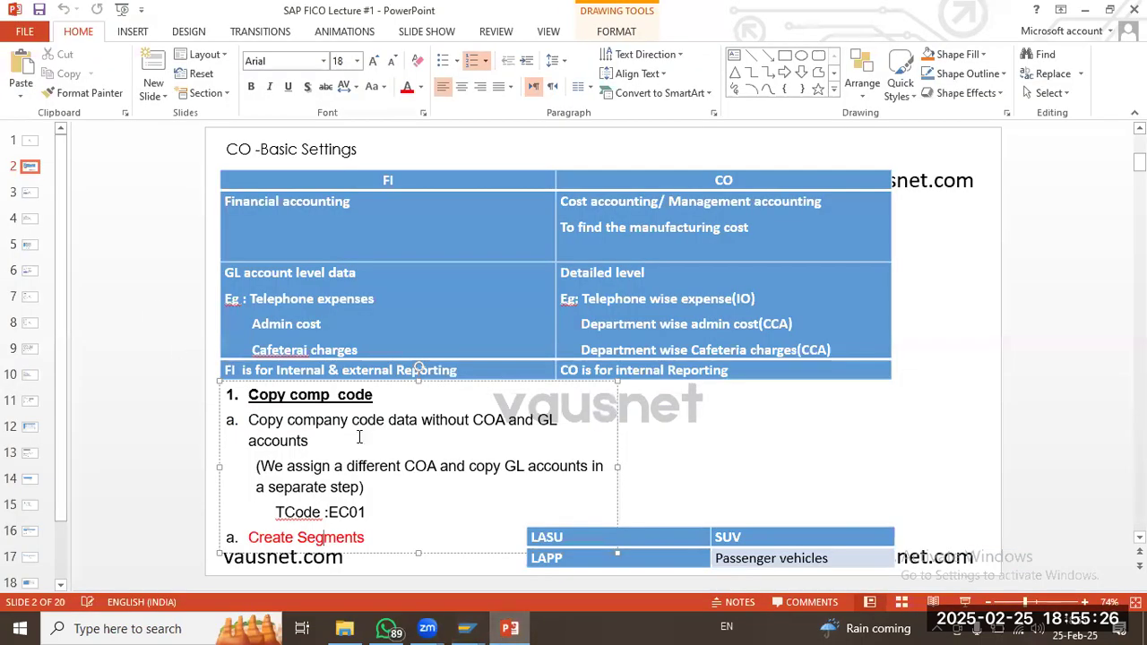
triple_click(381, 395)
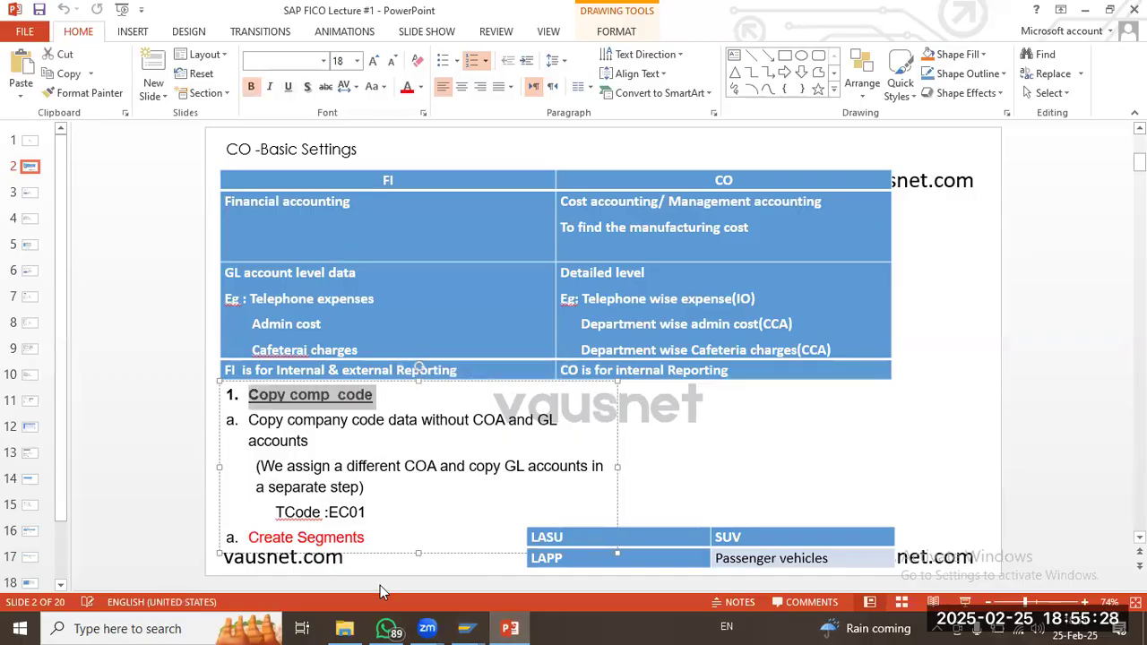
click(330, 395)
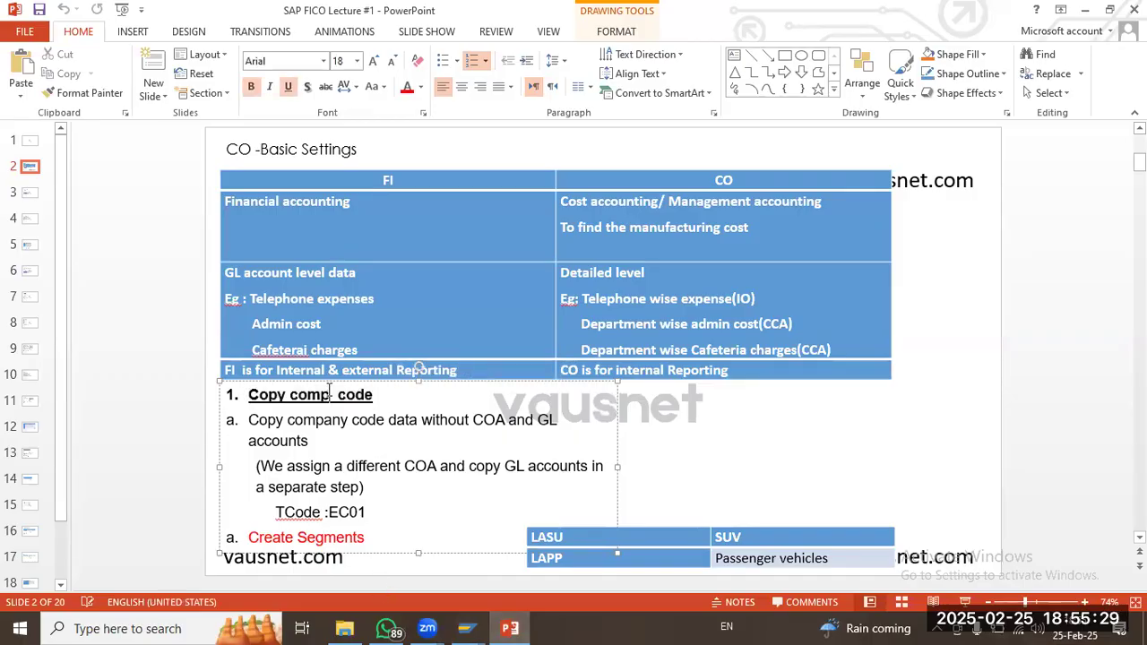
triple_click(330, 535)
click(29, 192)
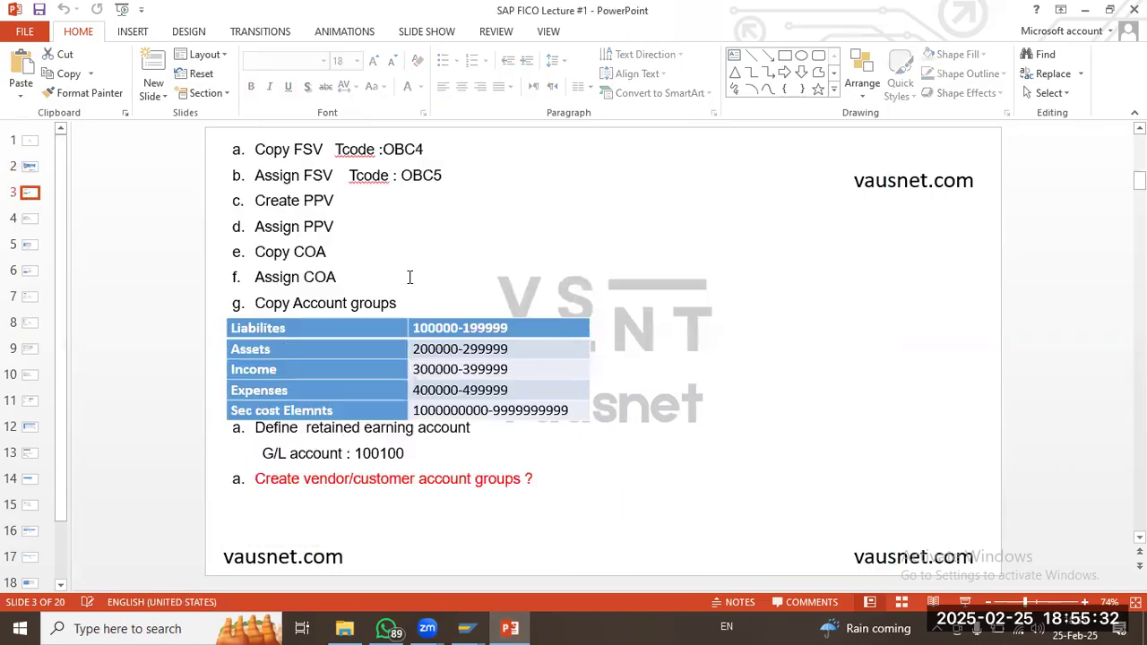
click(314, 155)
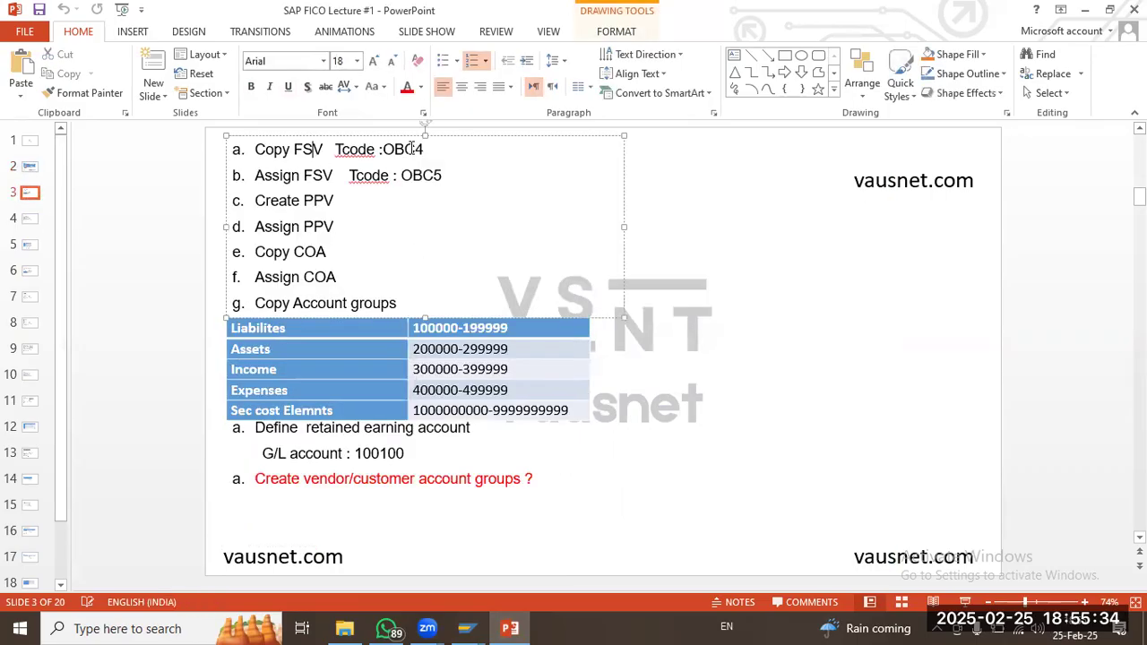
Switch back to SAP, leave the segment entries, and collapse the Enterprise Structure branch of the IMG.
mouse_move(464, 627)
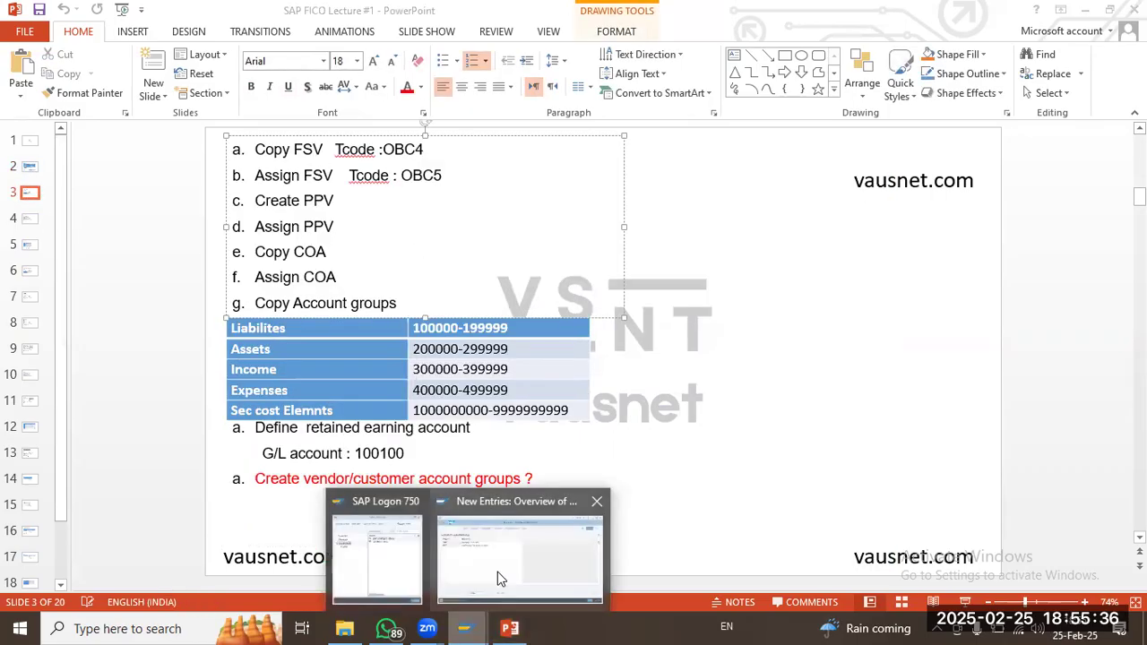
click(497, 572)
click(41, 52)
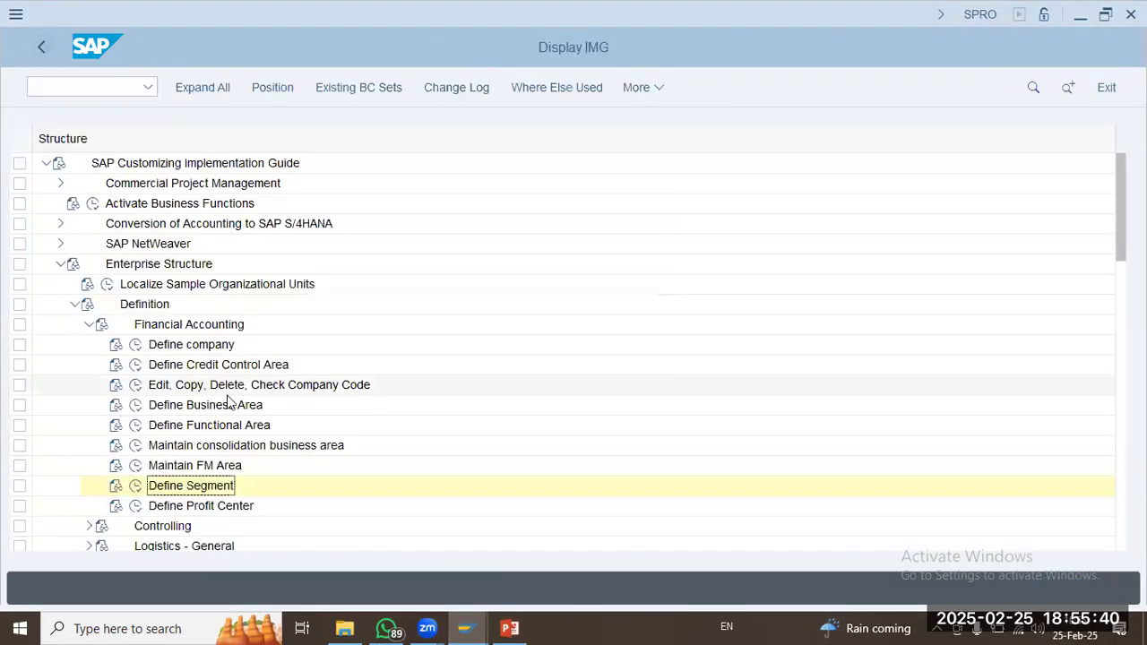
click(74, 305)
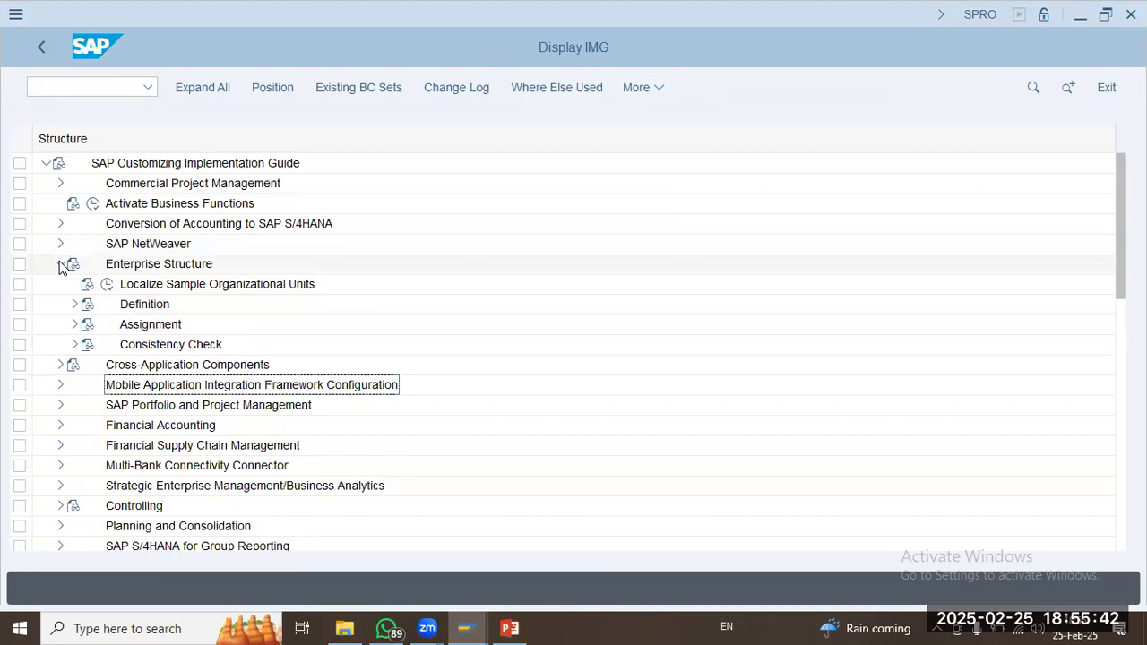
click(61, 263)
Open Define Field Status Variants under Financial Accounting Global Settings > Ledgers > Fields and go to variant 0001.
click(60, 346)
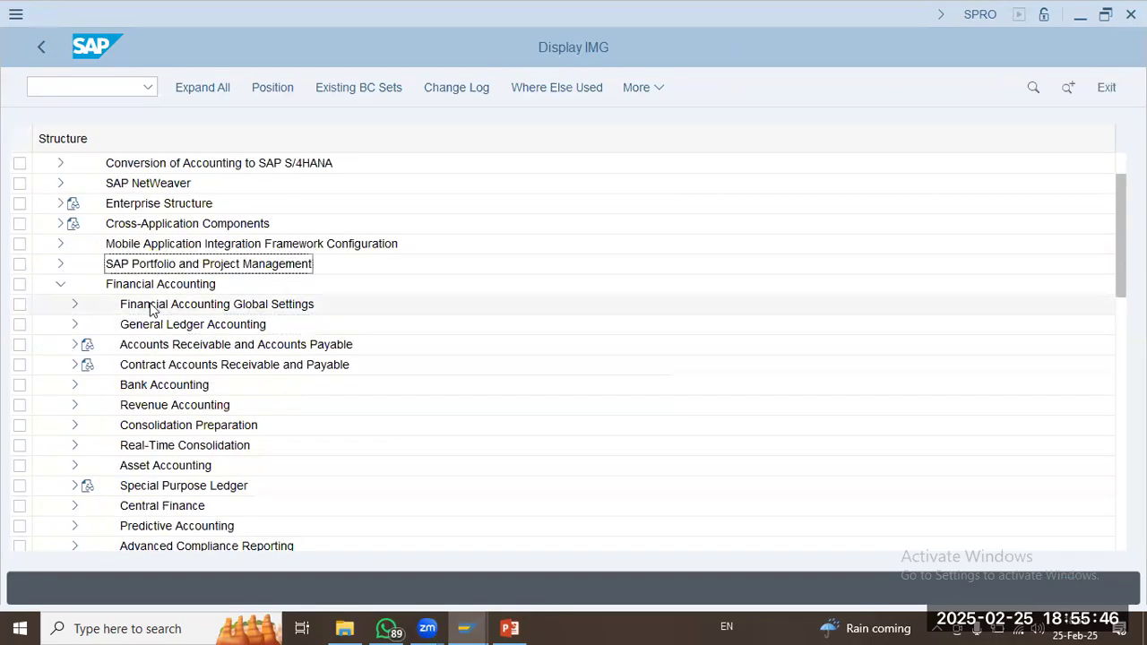
click(76, 305)
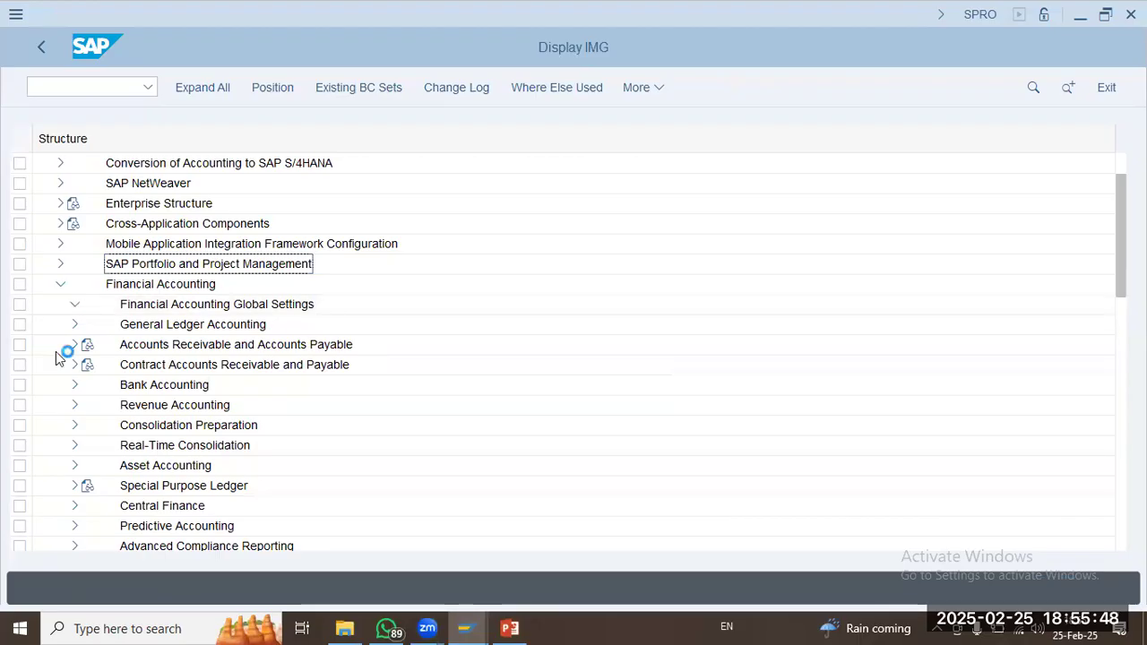
click(89, 284)
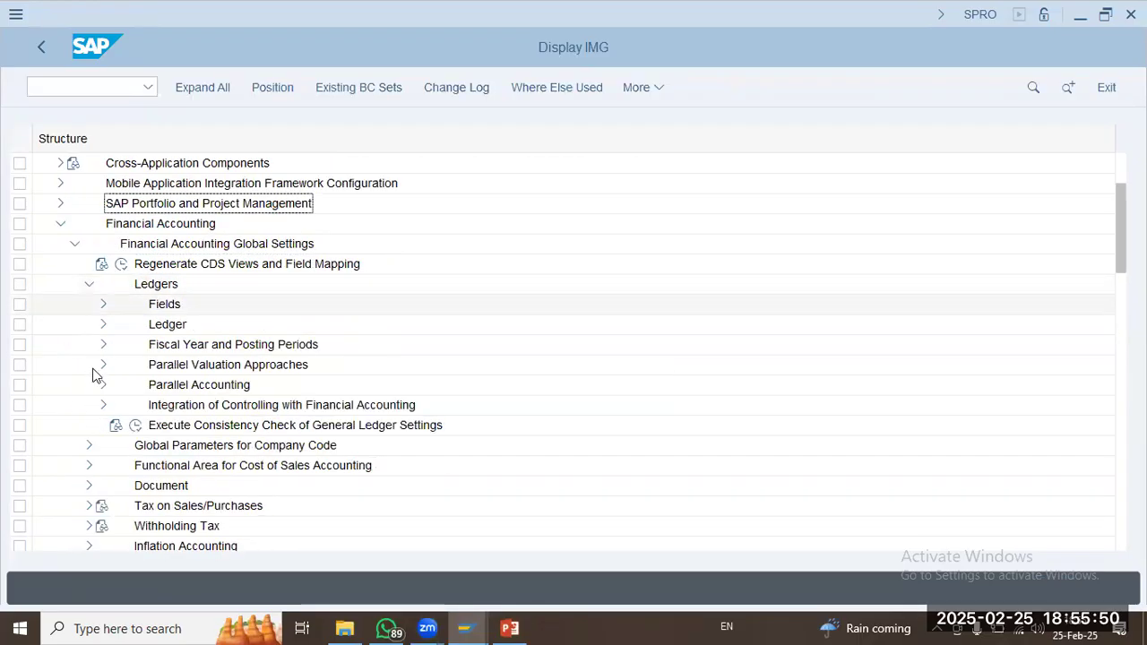
click(103, 305)
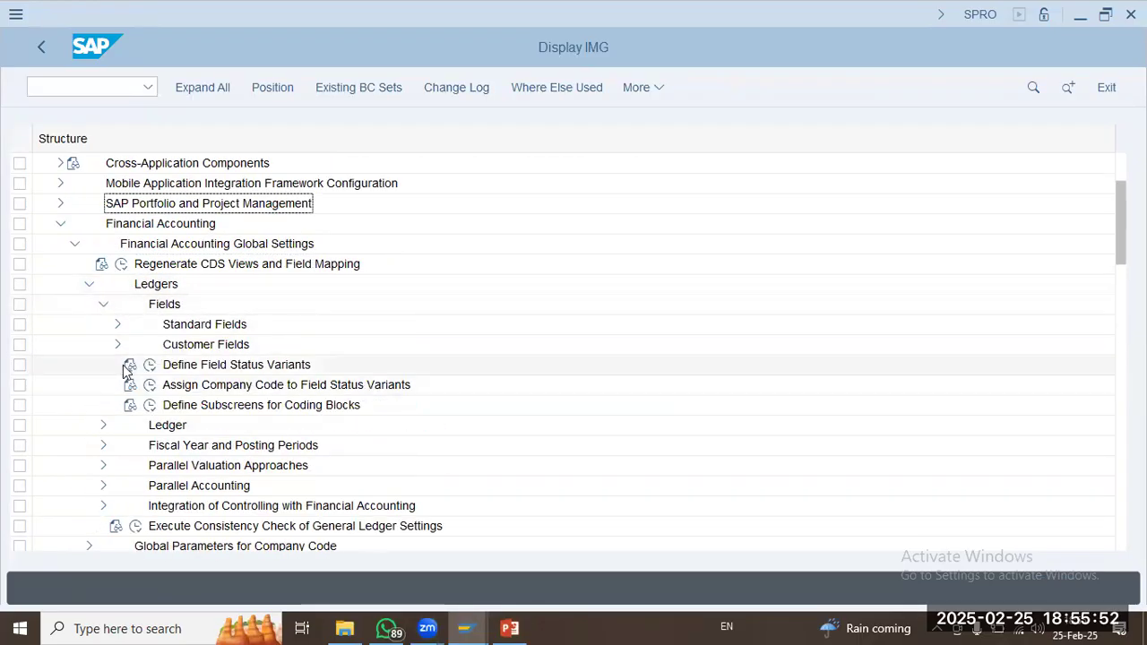
click(193, 368)
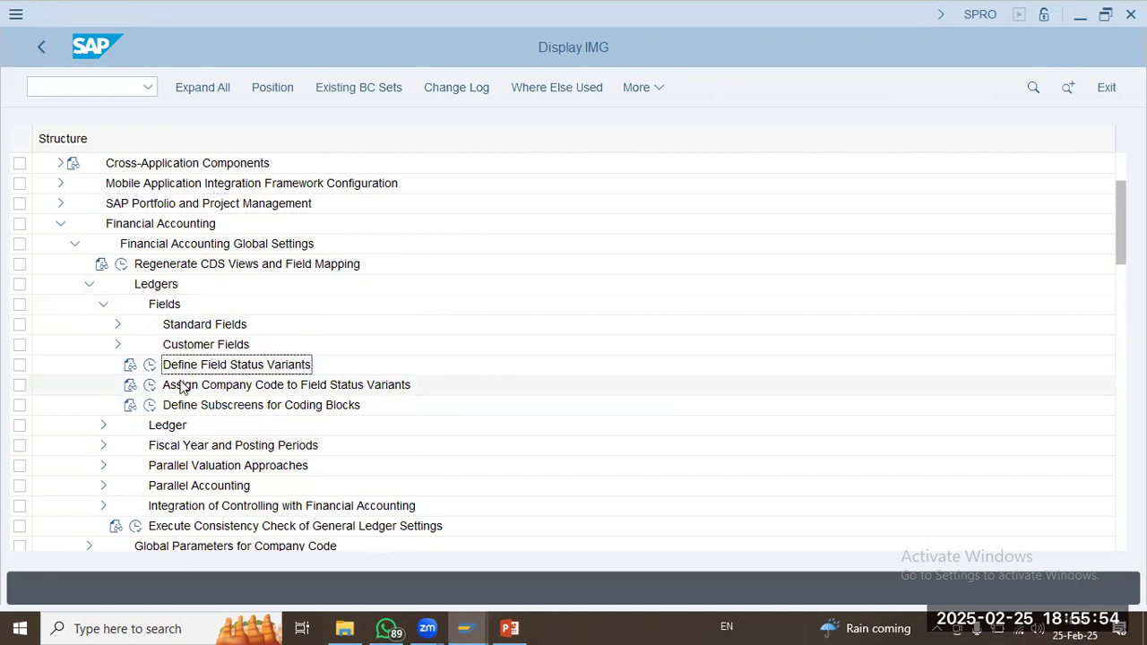
click(149, 365)
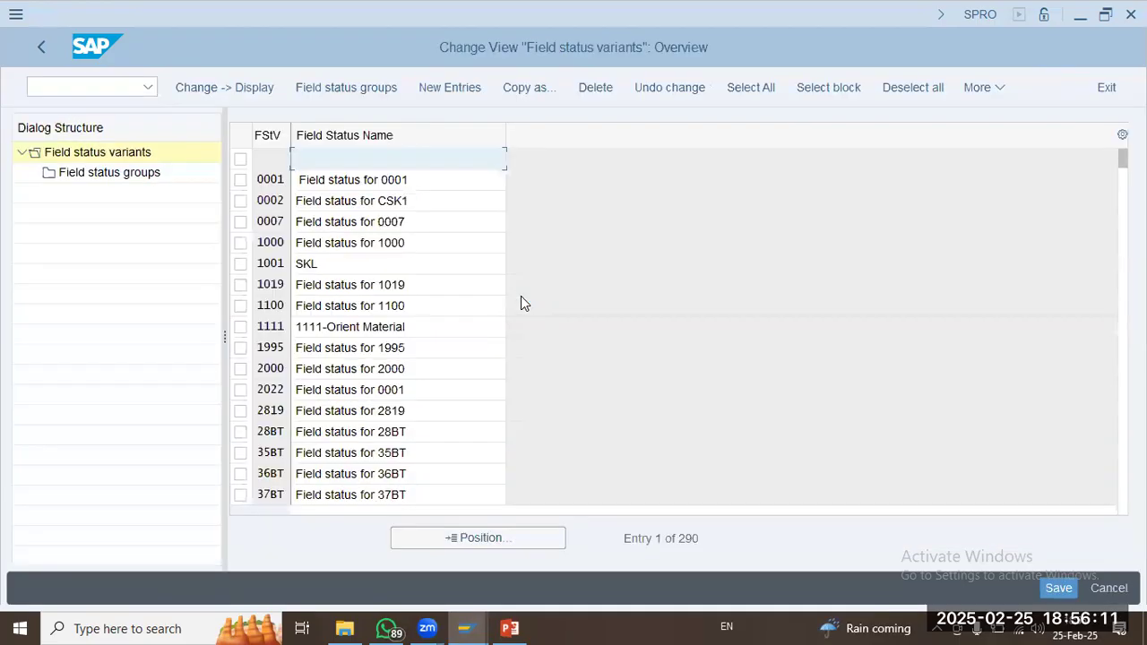
click(333, 179)
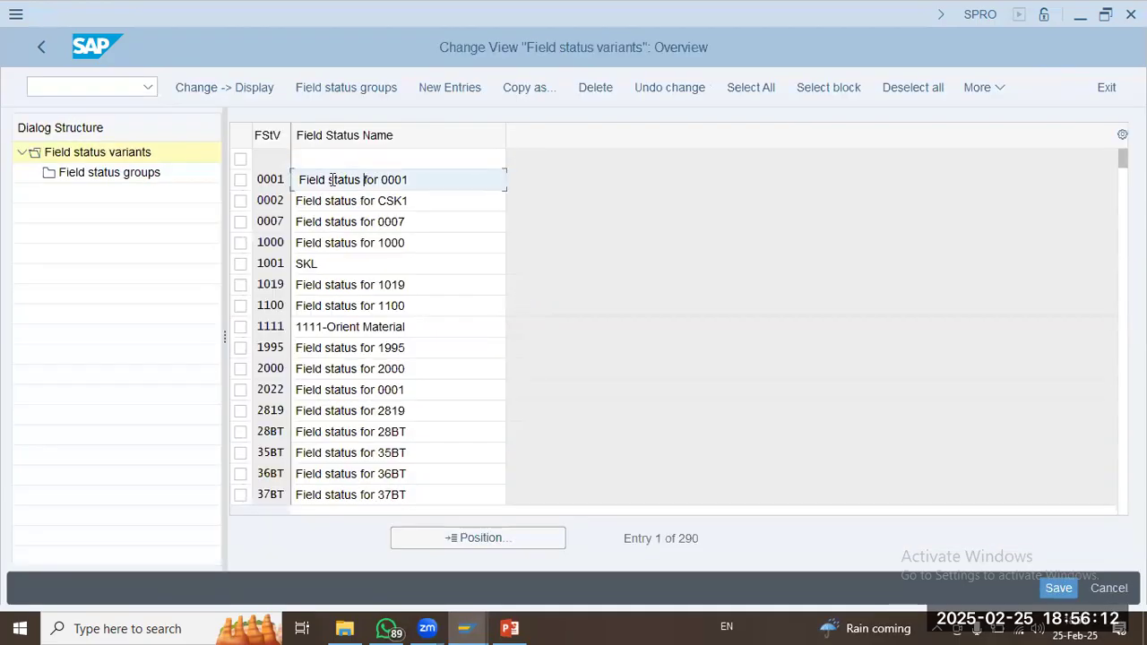
Copy field status variant 0001 as variant IMCO with the name Field status for IMCO.
click(240, 180)
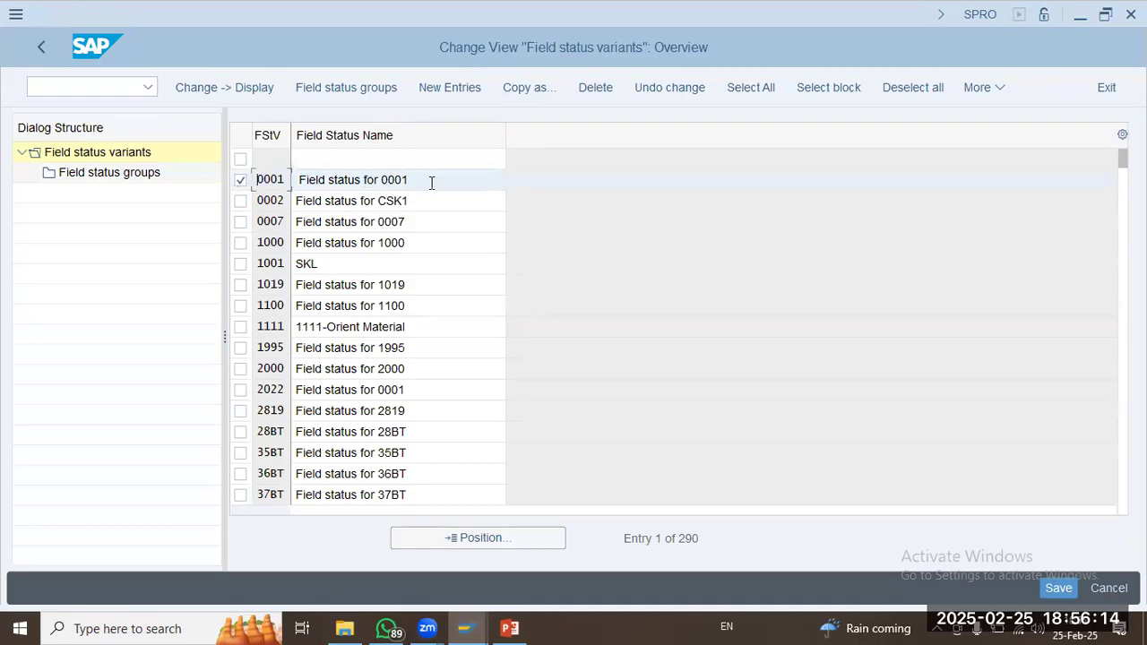
drag(431, 183, 294, 180)
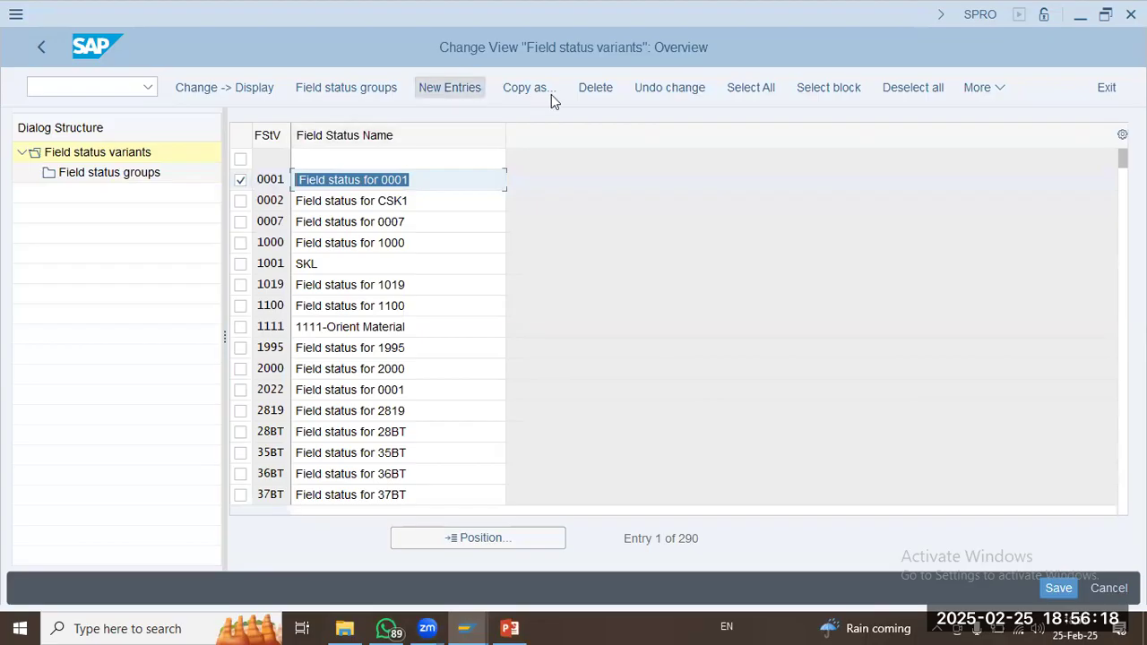
click(526, 87)
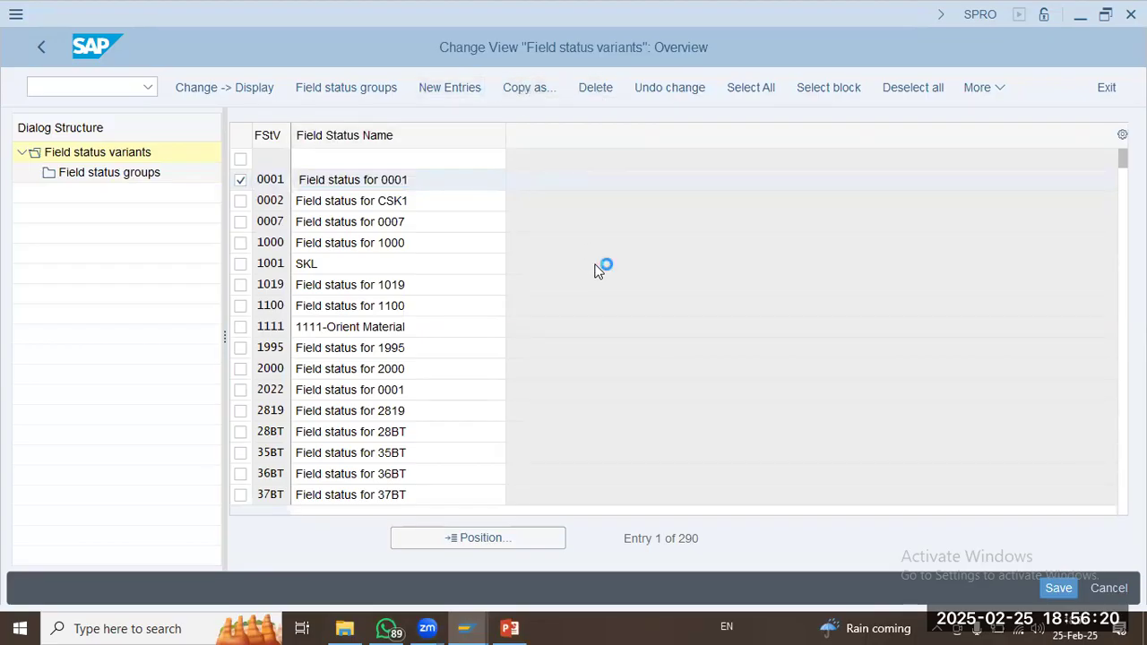
text(IMCO)
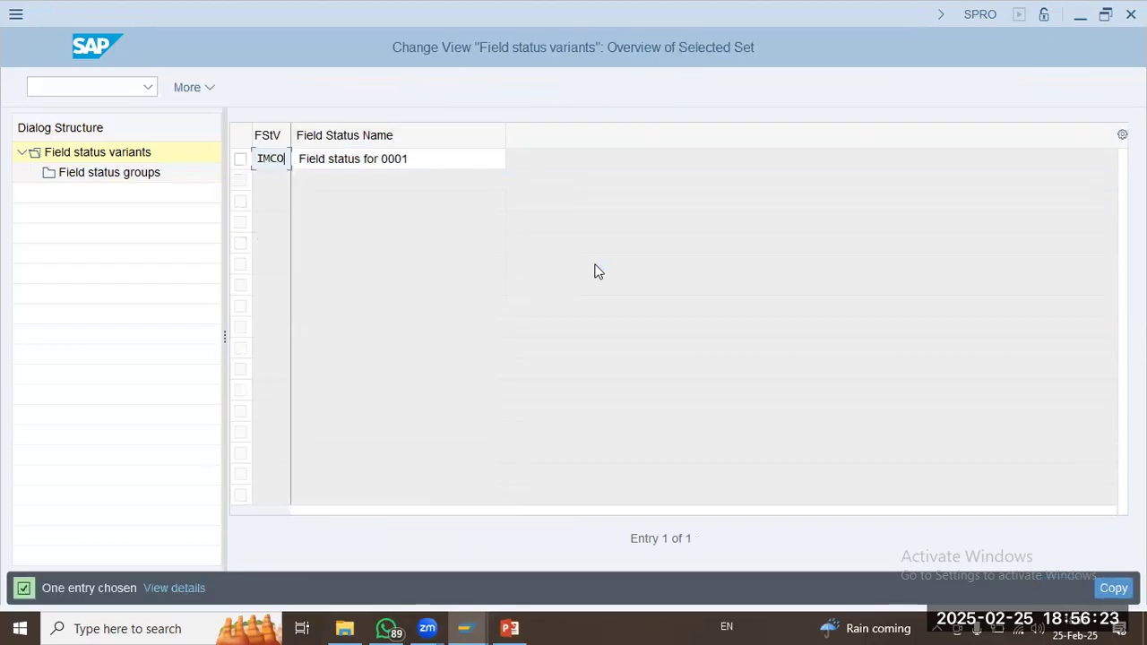
key(Tab)
key(End)
key(shift+Left)
key(shift+Left)
text(IMCO)
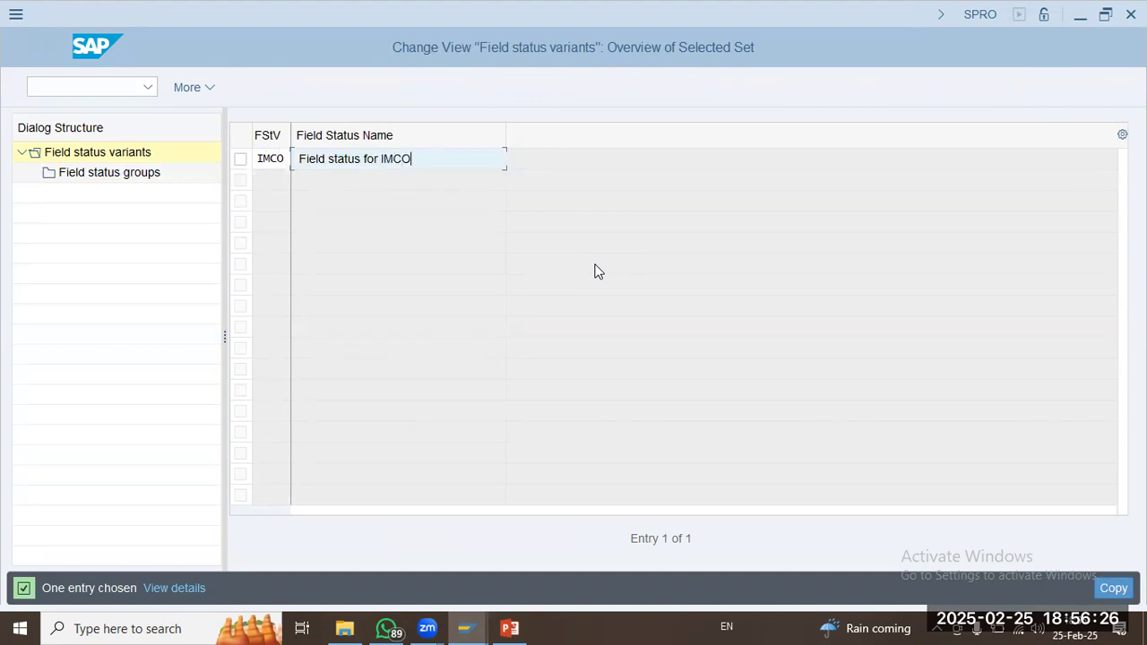
key(Return)
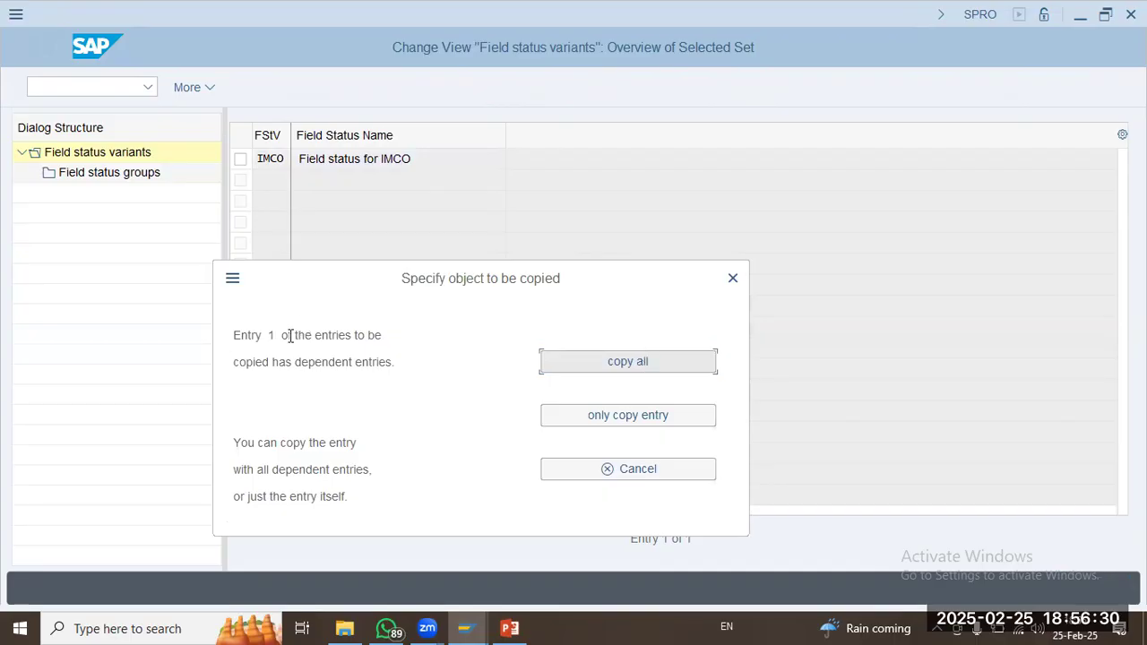
Copy all dependent entries along with the IMCO variant and close the information message.
drag(291, 337, 381, 337)
click(648, 369)
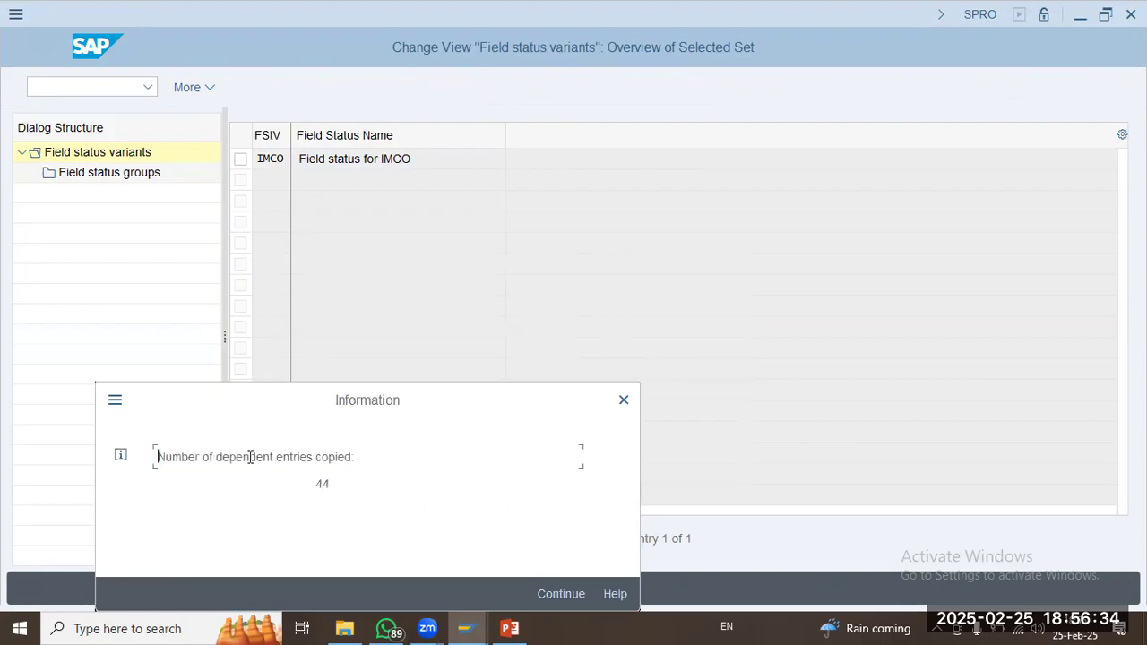
drag(359, 460, 274, 461)
click(332, 484)
click(547, 591)
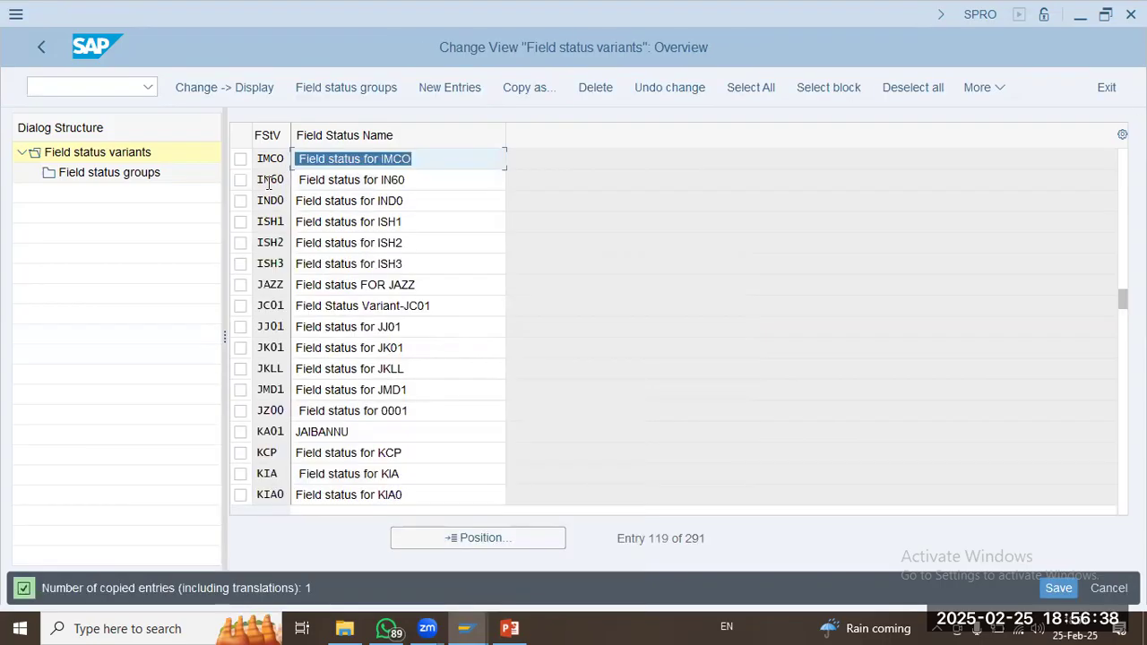
Open the field status groups of variant IMCO and examine the first groups, including material accounts, general (obligatory text) and MM adjustment accounts.
click(240, 162)
click(108, 174)
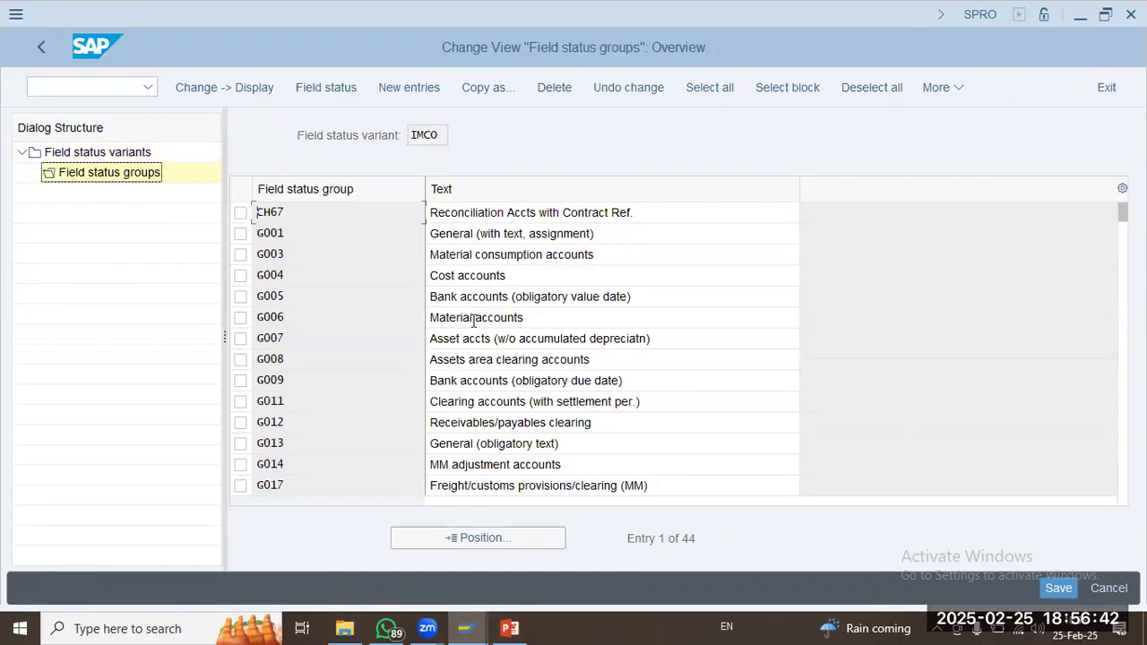
click(473, 321)
drag(540, 319, 342, 293)
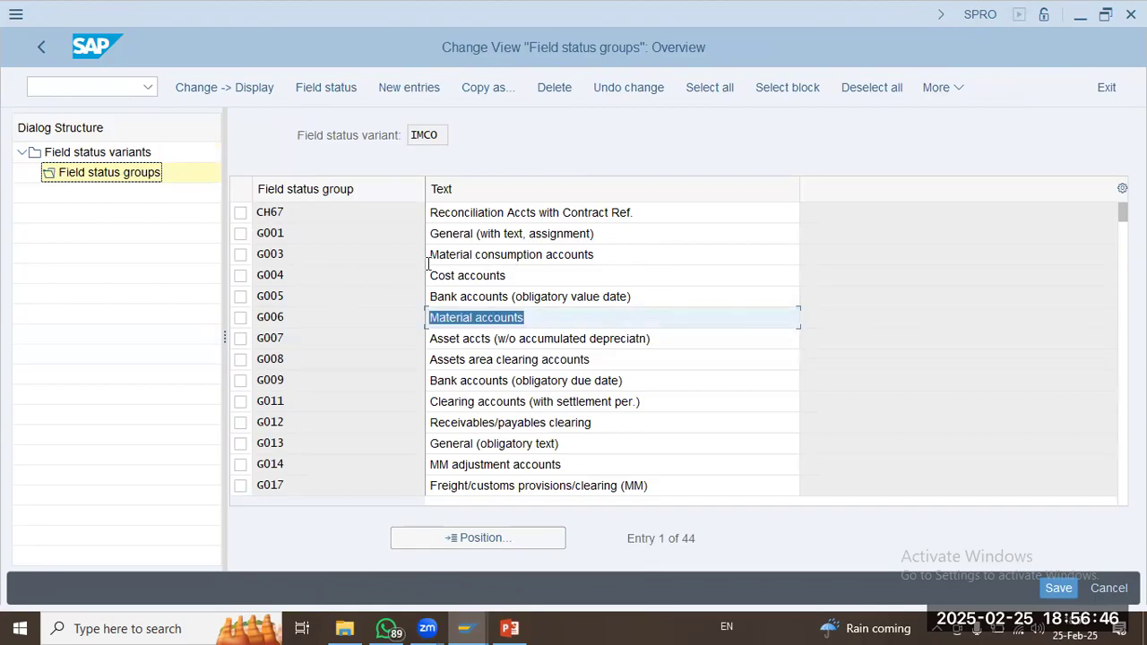
drag(429, 271, 555, 391)
drag(608, 439, 408, 439)
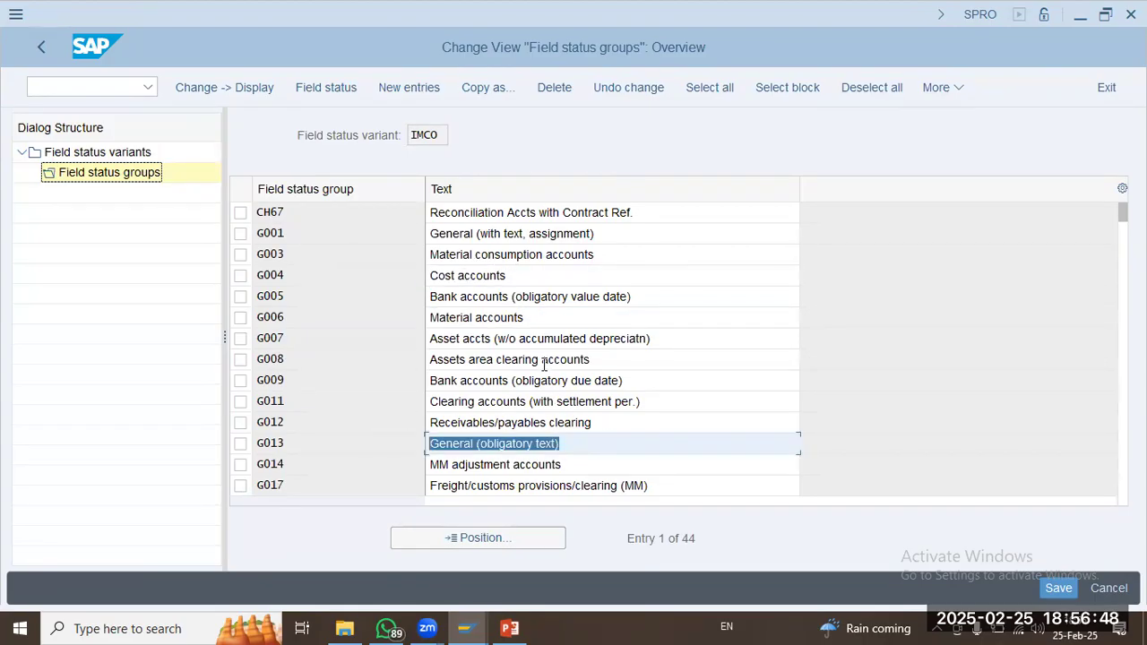
drag(531, 380, 366, 380)
drag(579, 442, 393, 443)
click(578, 468)
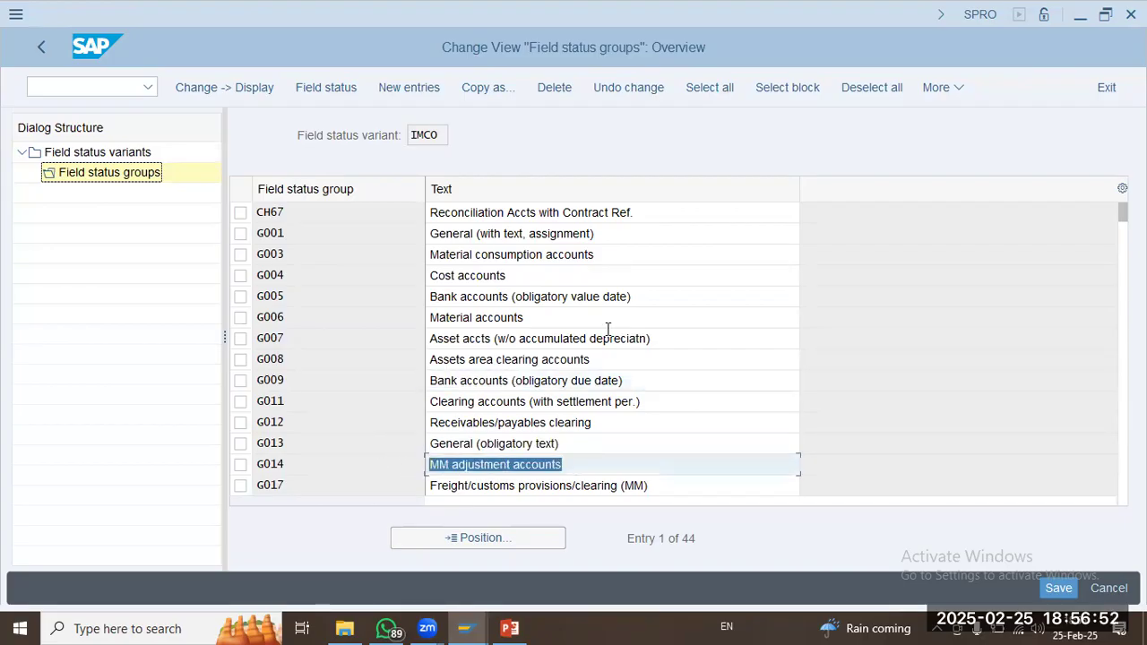
Examine the further IMCO field status groups, such as revenue, fixed asset retirement, reconciliation and travel expense cost accounts.
scroll(607, 331, down, 1)
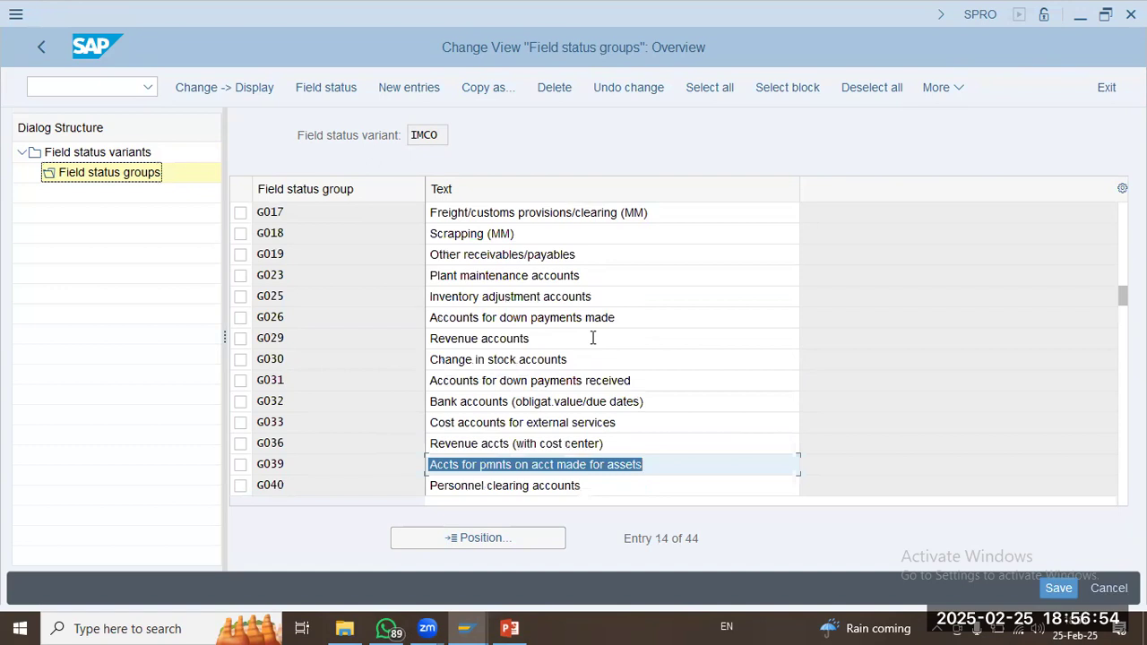
click(538, 338)
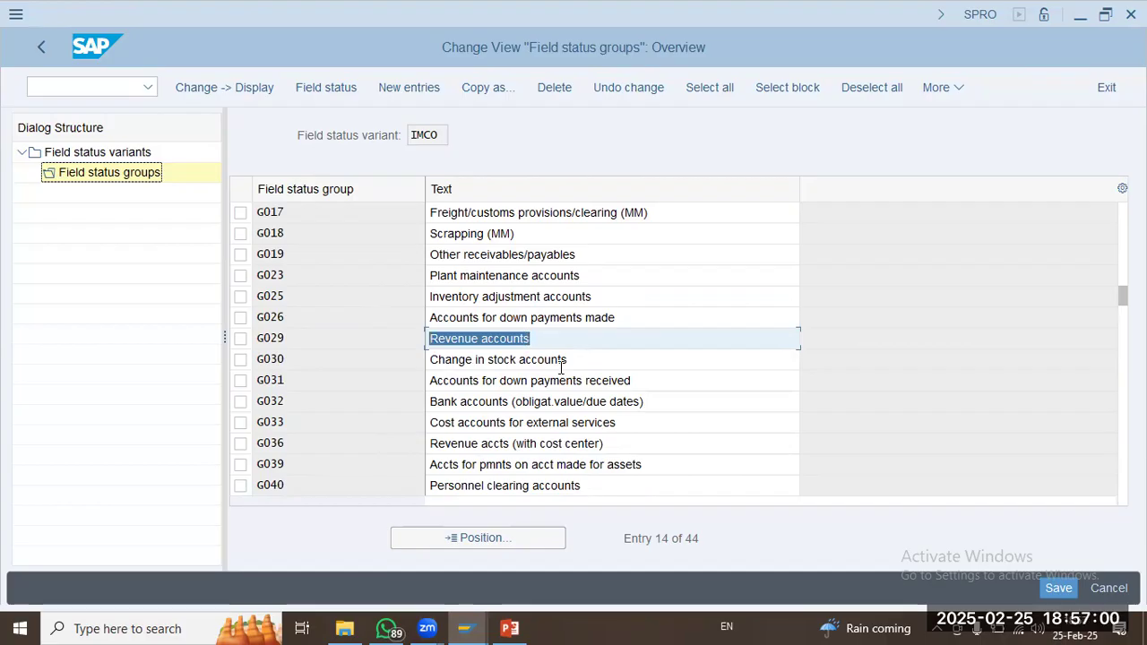
click(597, 464)
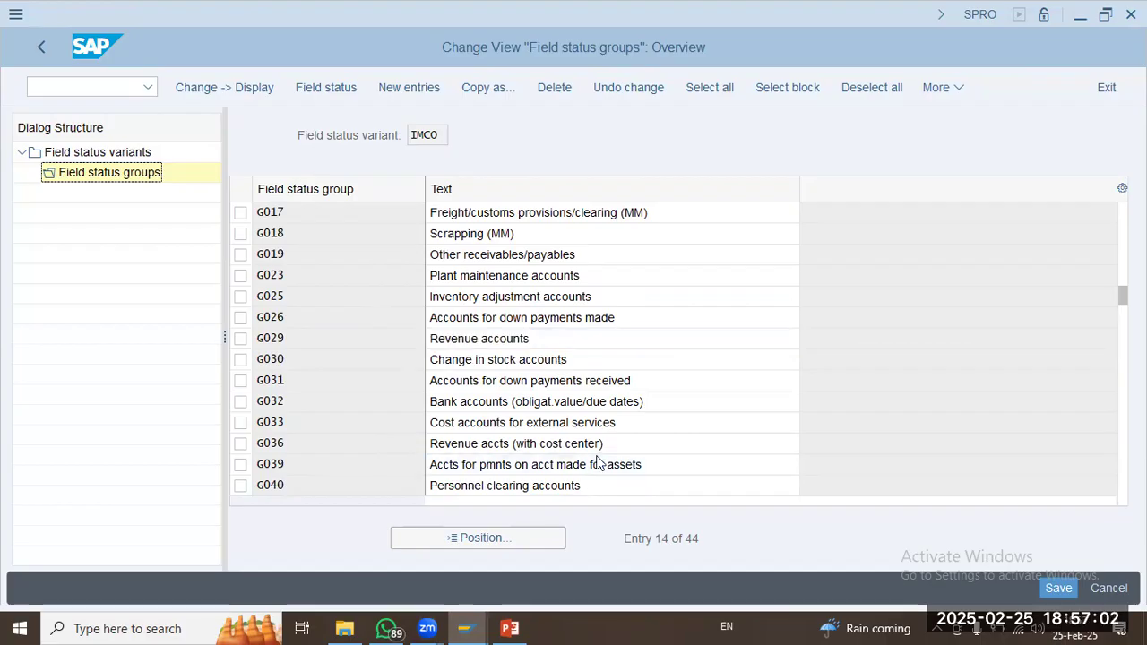
key(Page_Down)
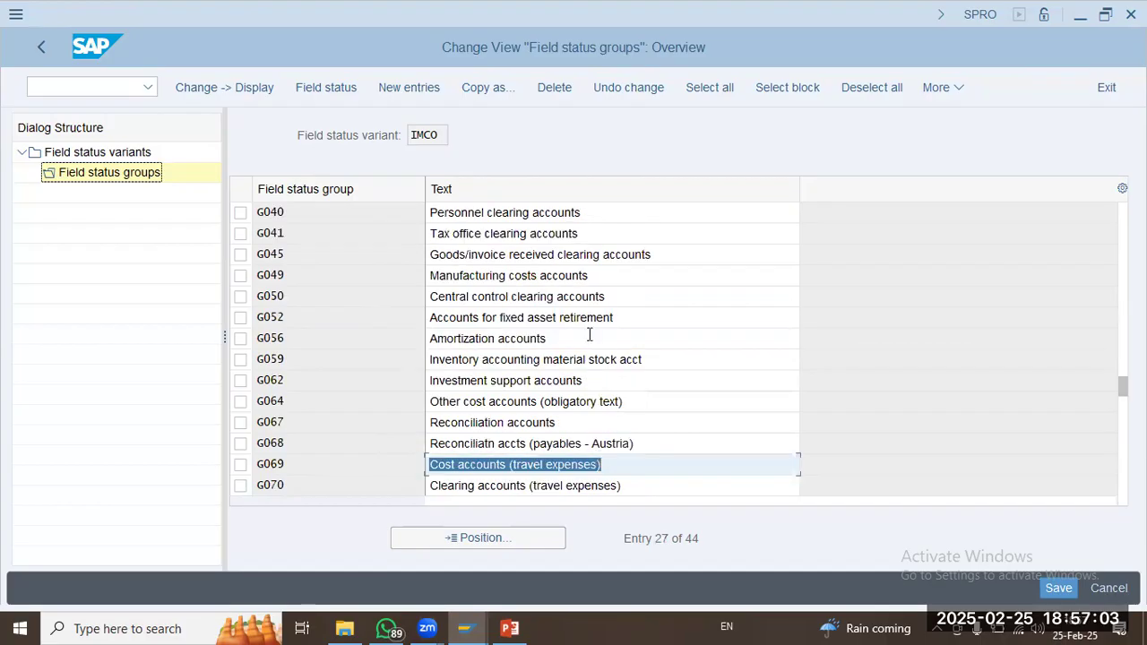
click(671, 317)
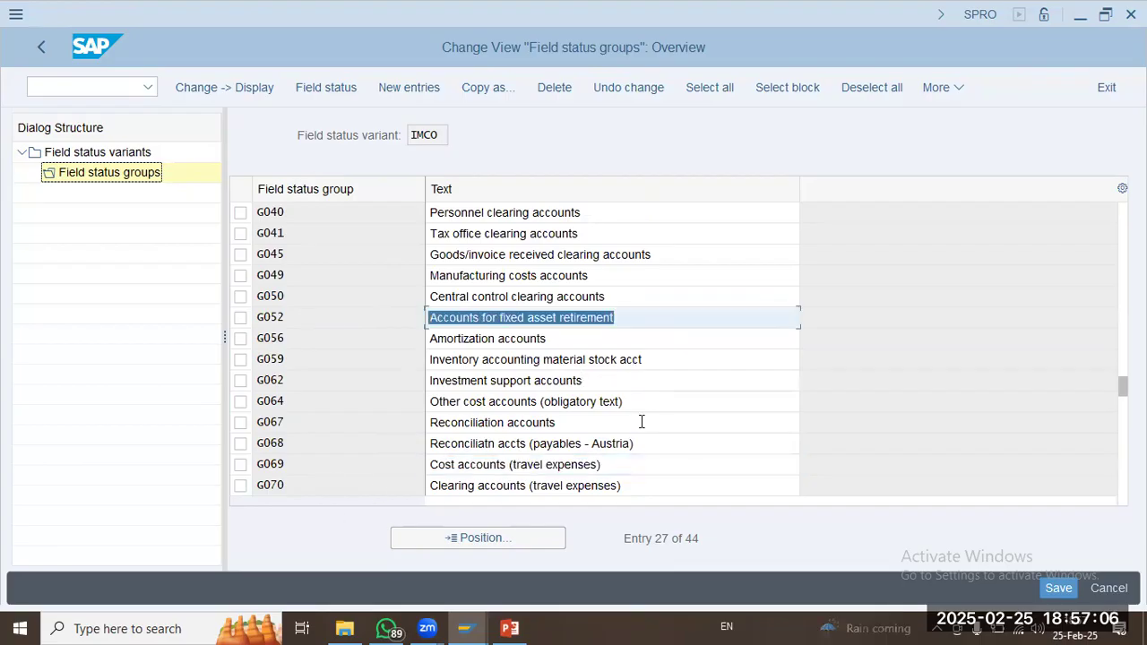
click(603, 425)
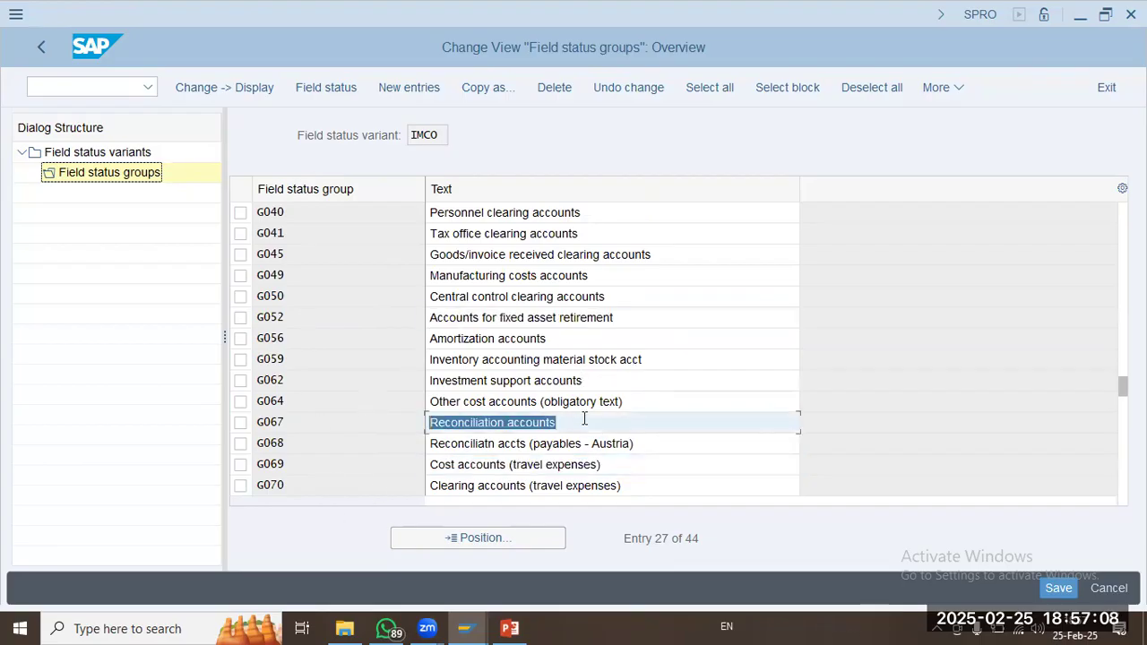
click(517, 466)
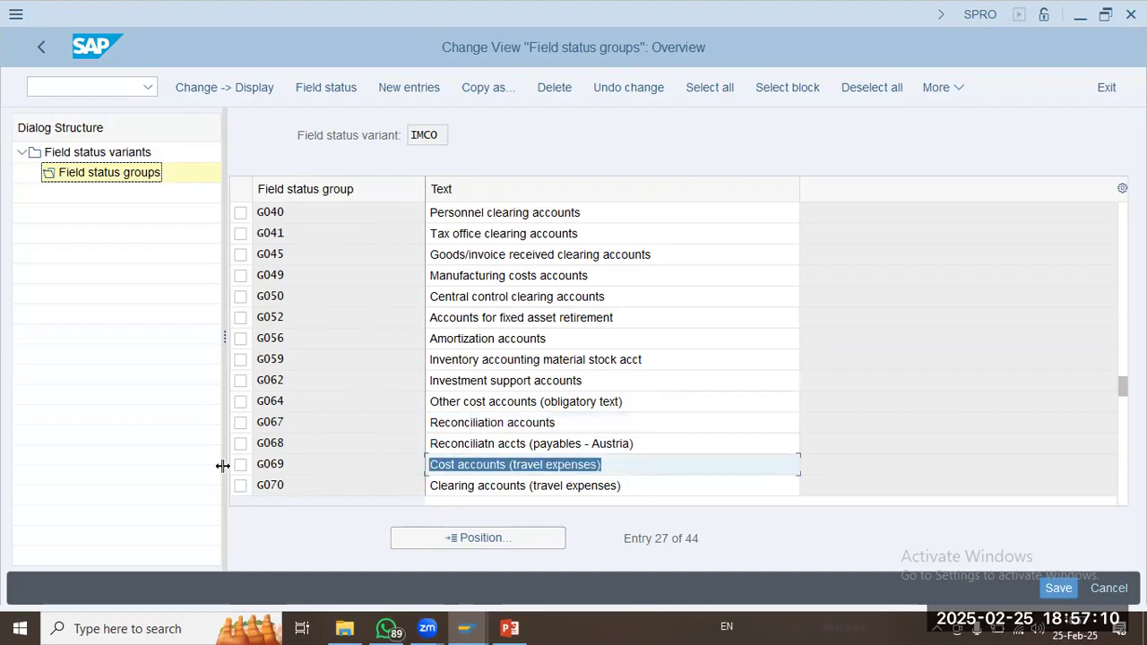
Save the IMCO field status variant under the proposed customizing request and return to the IMG.
click(1057, 590)
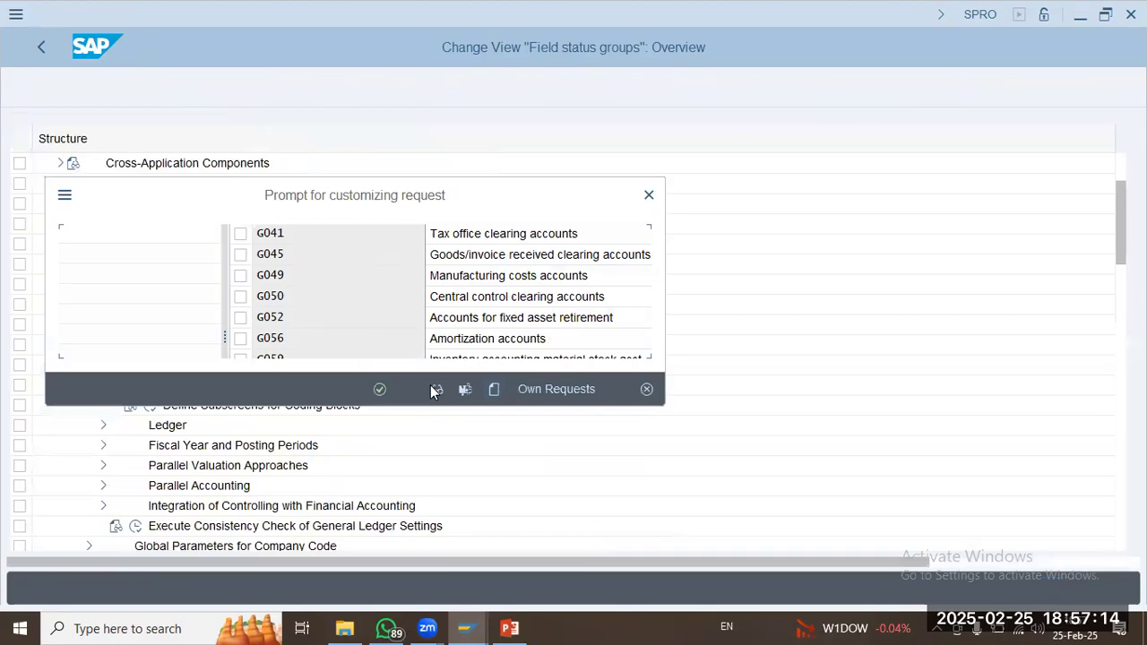
click(379, 392)
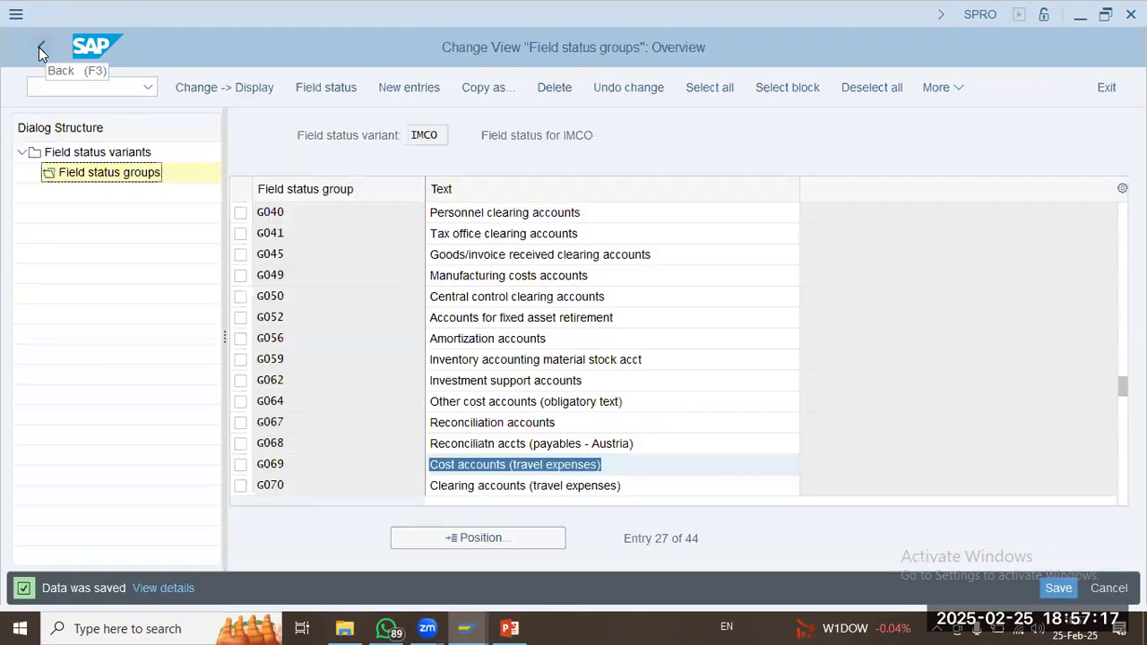
click(39, 46)
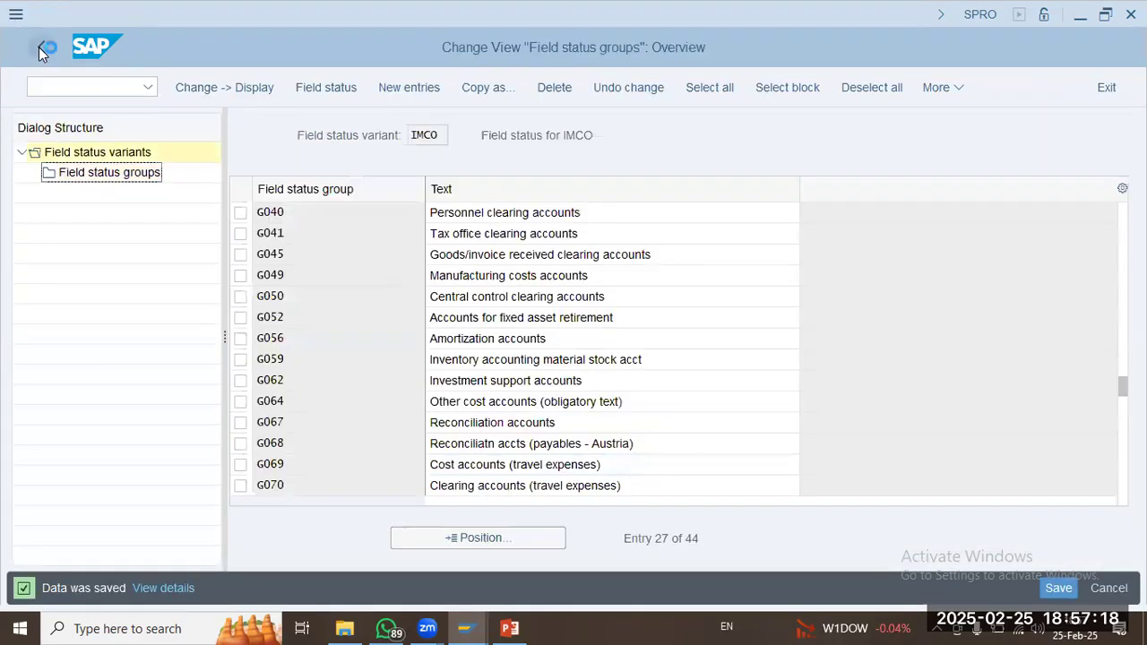
click(39, 46)
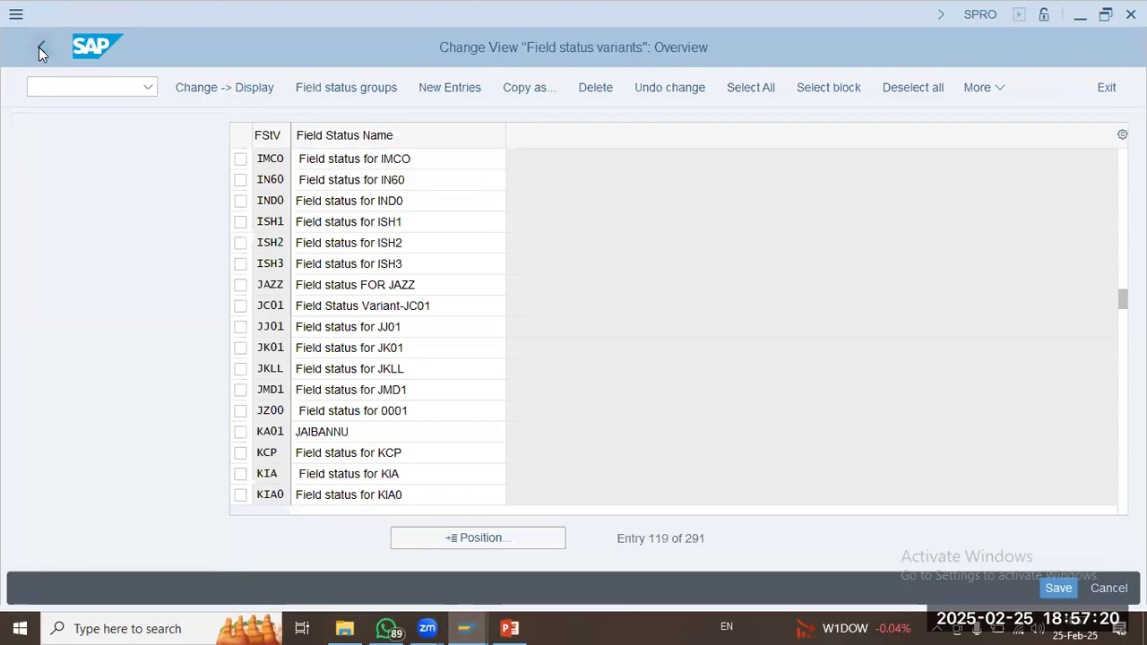
Open the assignment of company codes to field status variants and go to company code IMCO.
click(150, 385)
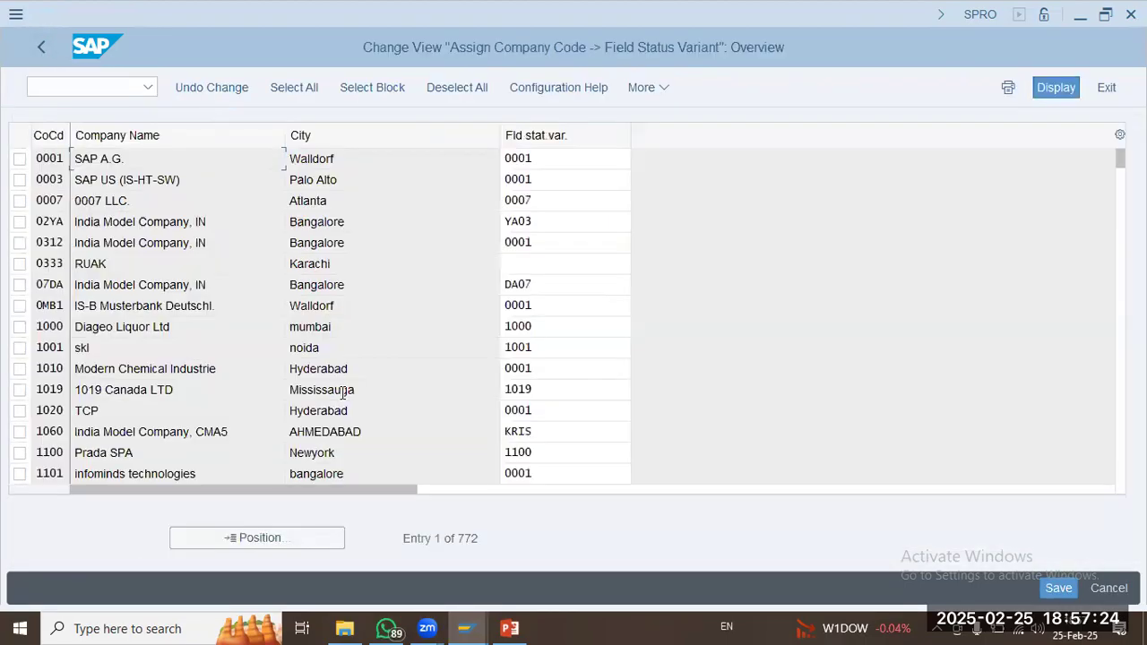
click(306, 536)
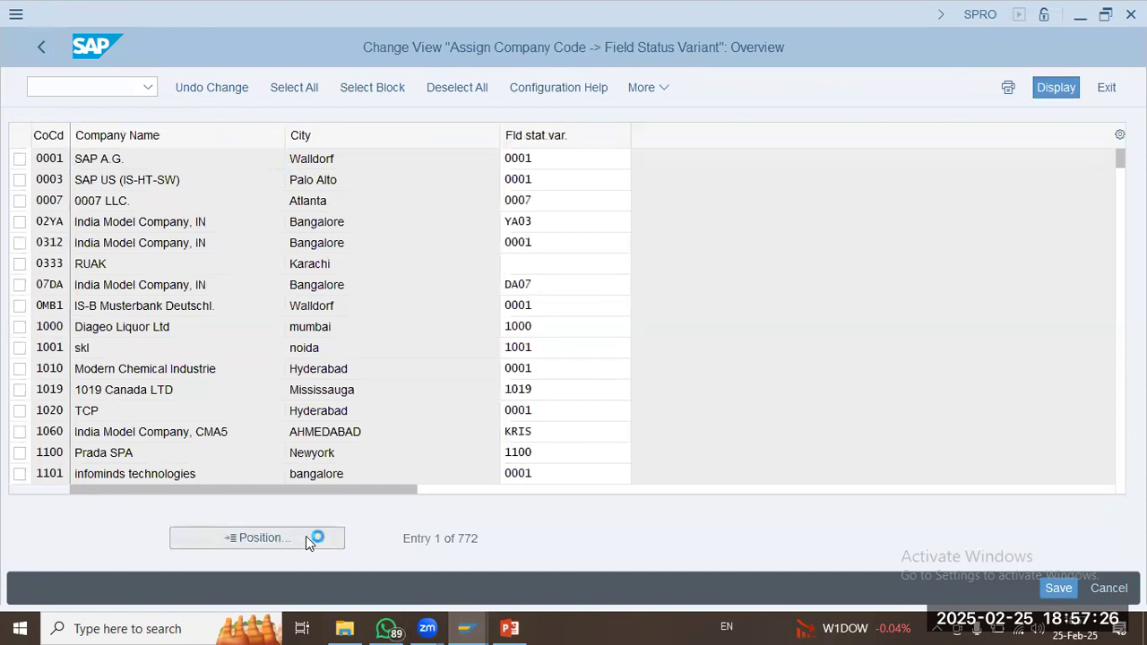
text(IMCO)
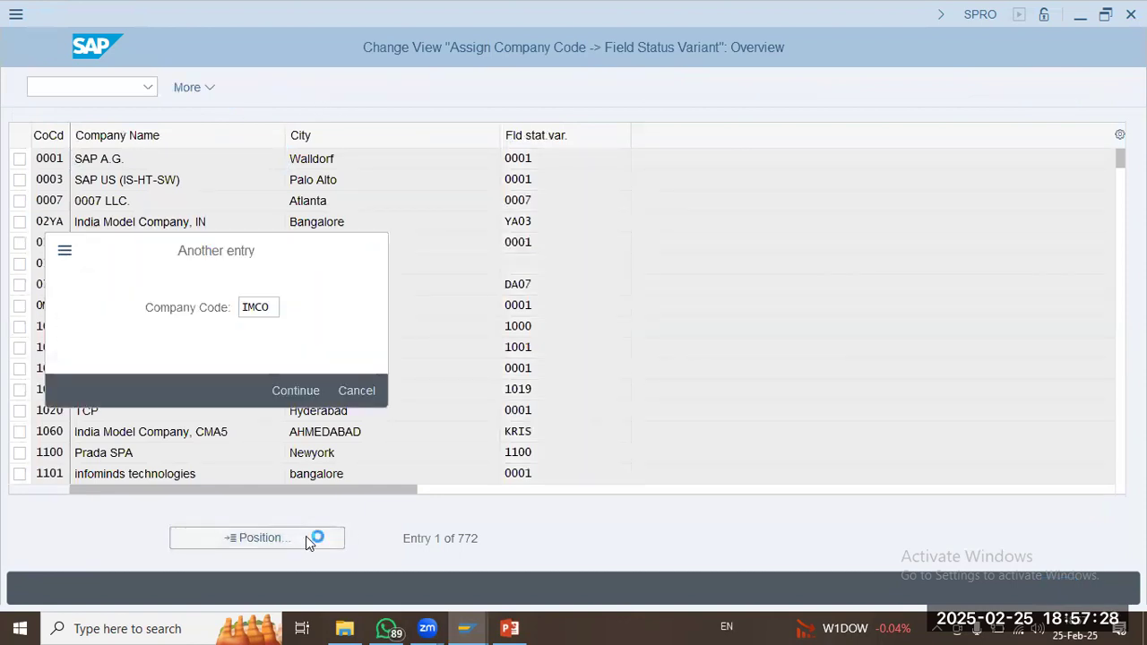
key(Return)
Assign field status variant IMCO to company code IMCO and save it under the IMCO-FICO Config customizing request.
click(535, 164)
text(IM)
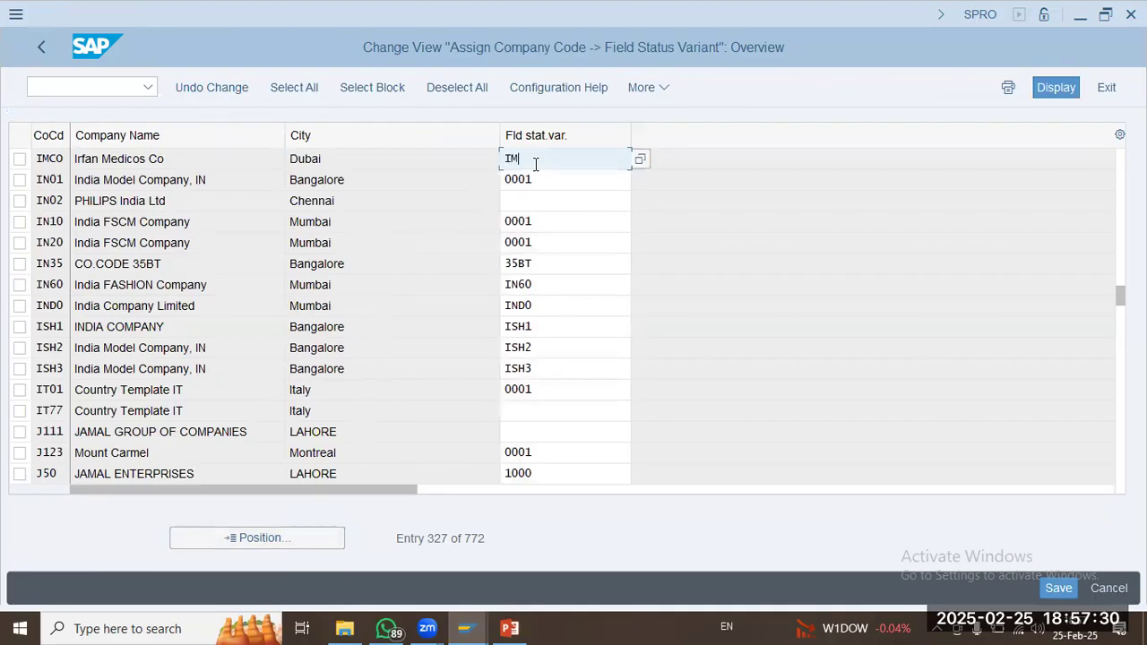
text(CO)
key(Return)
click(1059, 587)
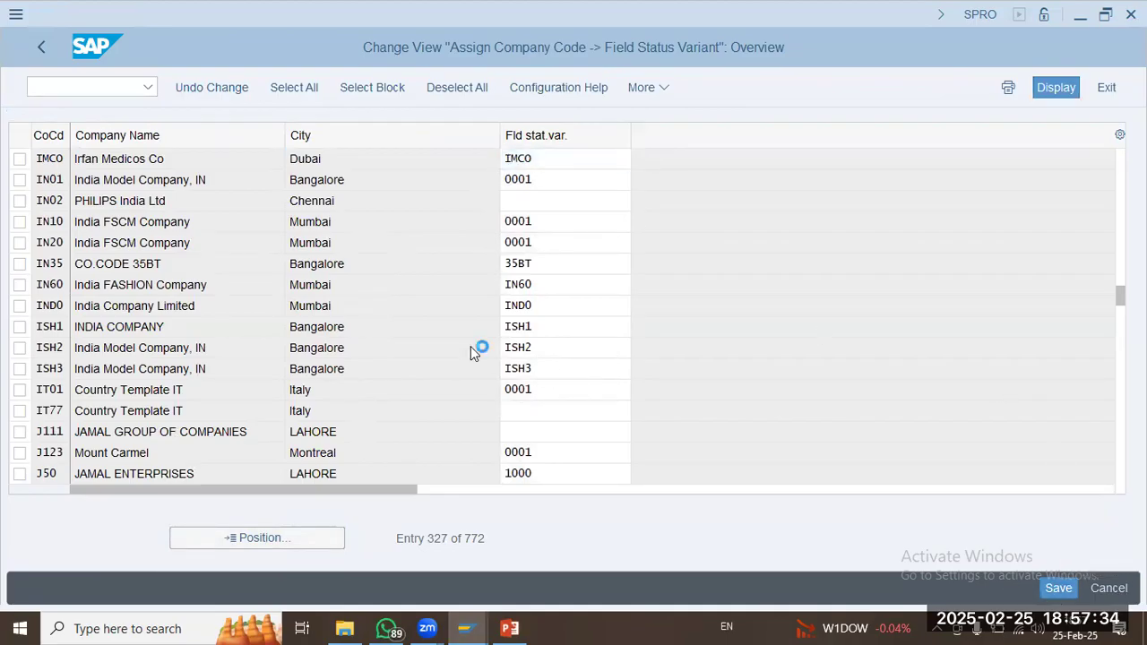
click(381, 389)
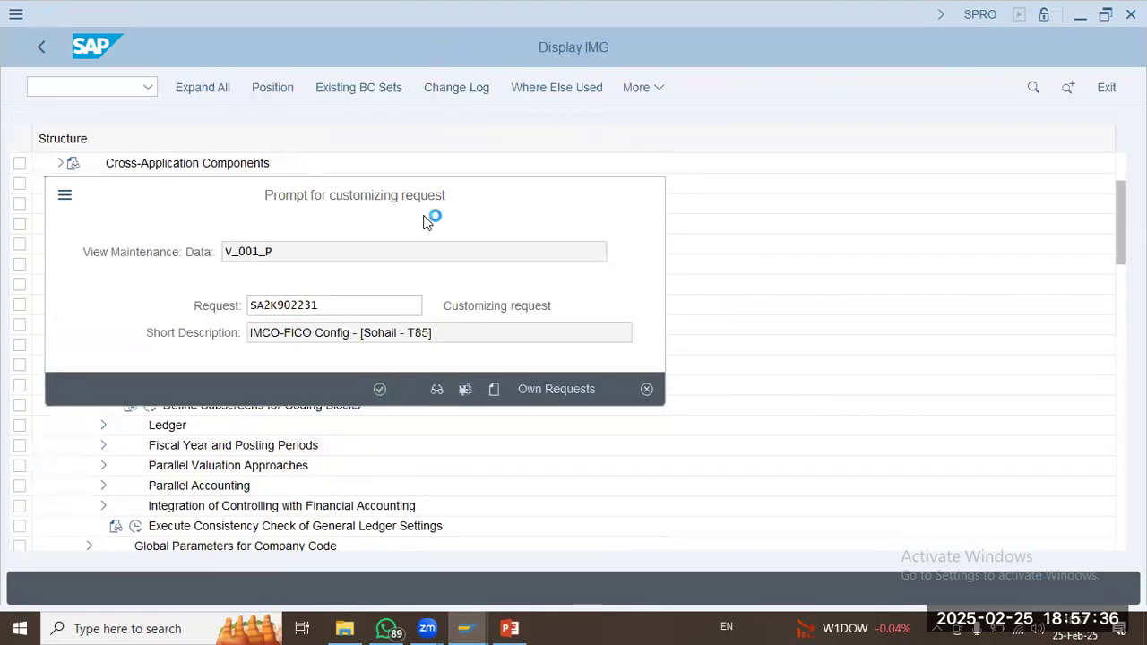